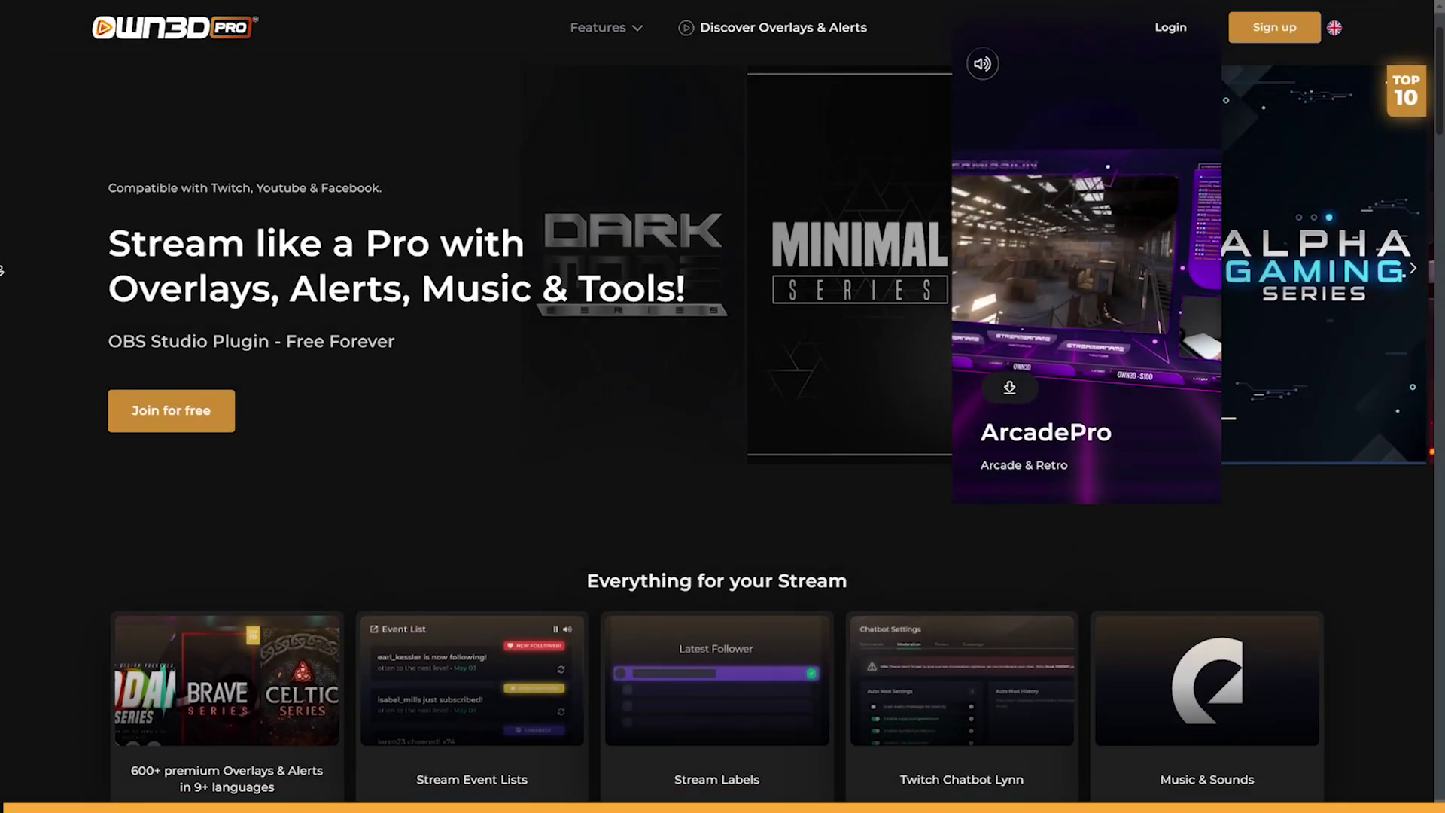
- Scroll down through the OWN3D Pro homepage features
{"action": "scroll", "coordinate": [723, 406], "scroll_direction": "down", "scroll_amount": 2}
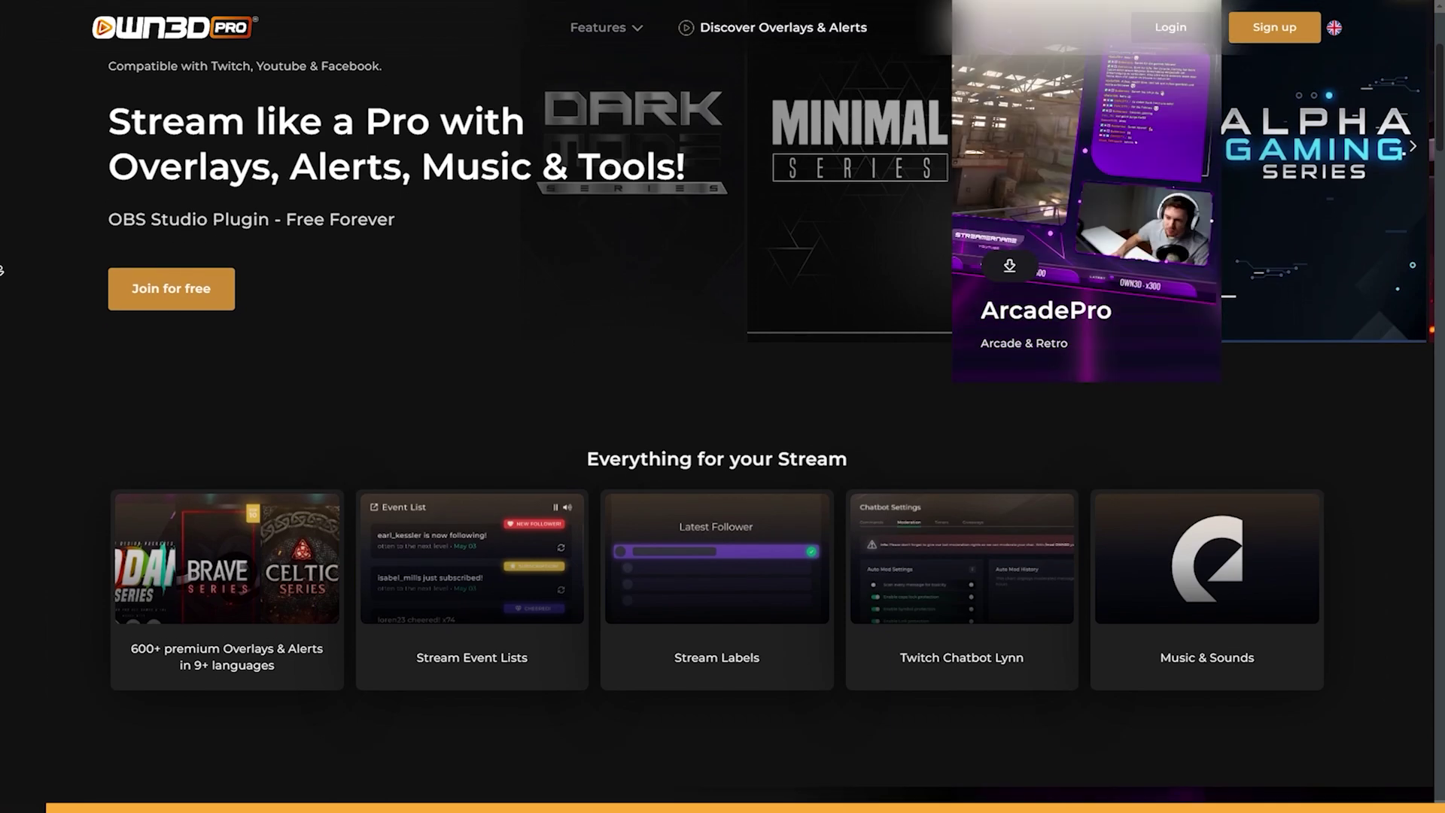
{"action": "scroll", "coordinate": [722, 406], "scroll_direction": "down", "scroll_amount": 2}
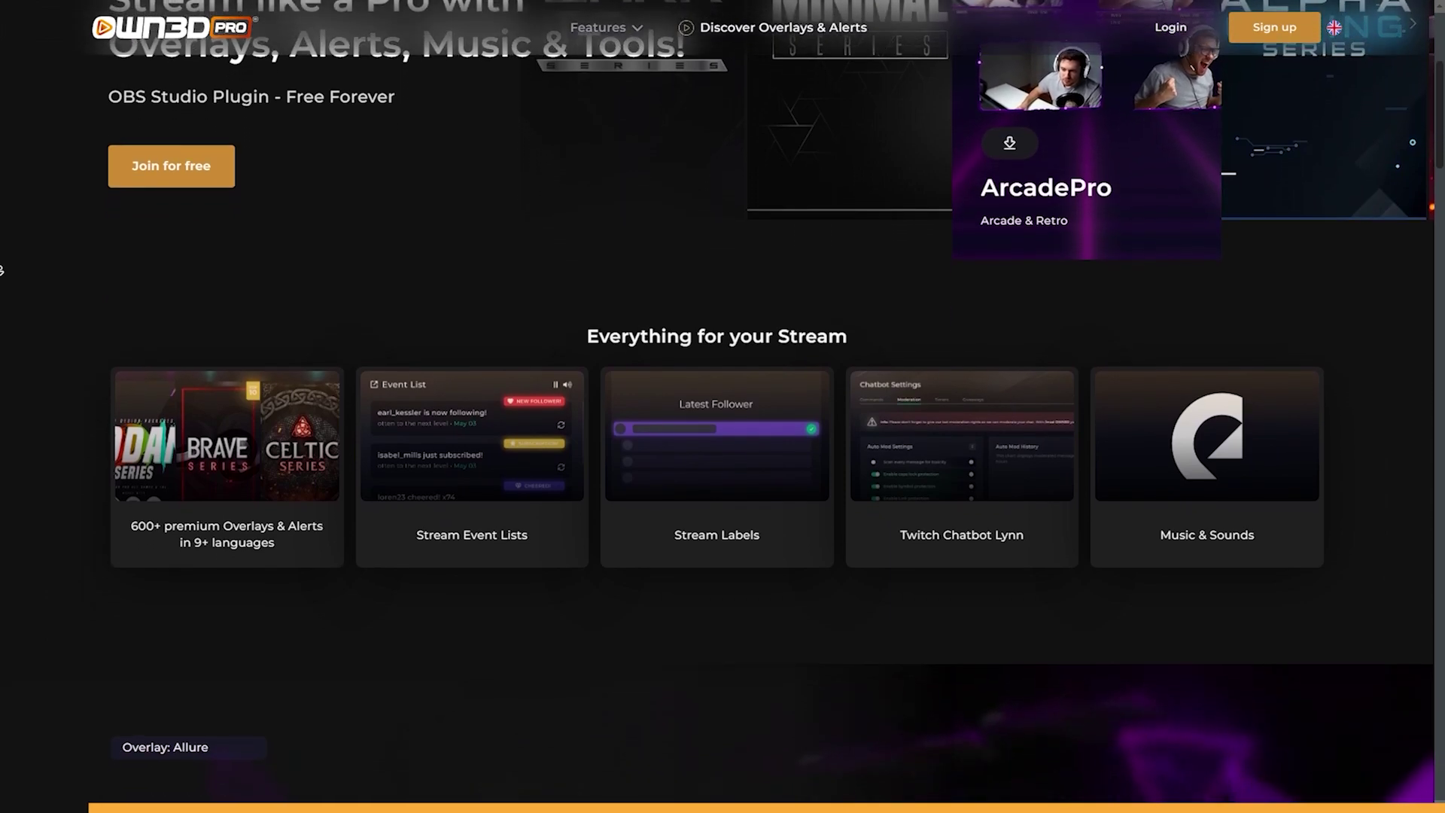
{"action": "scroll", "coordinate": [2, 270], "scroll_direction": "down", "scroll_amount": 2}
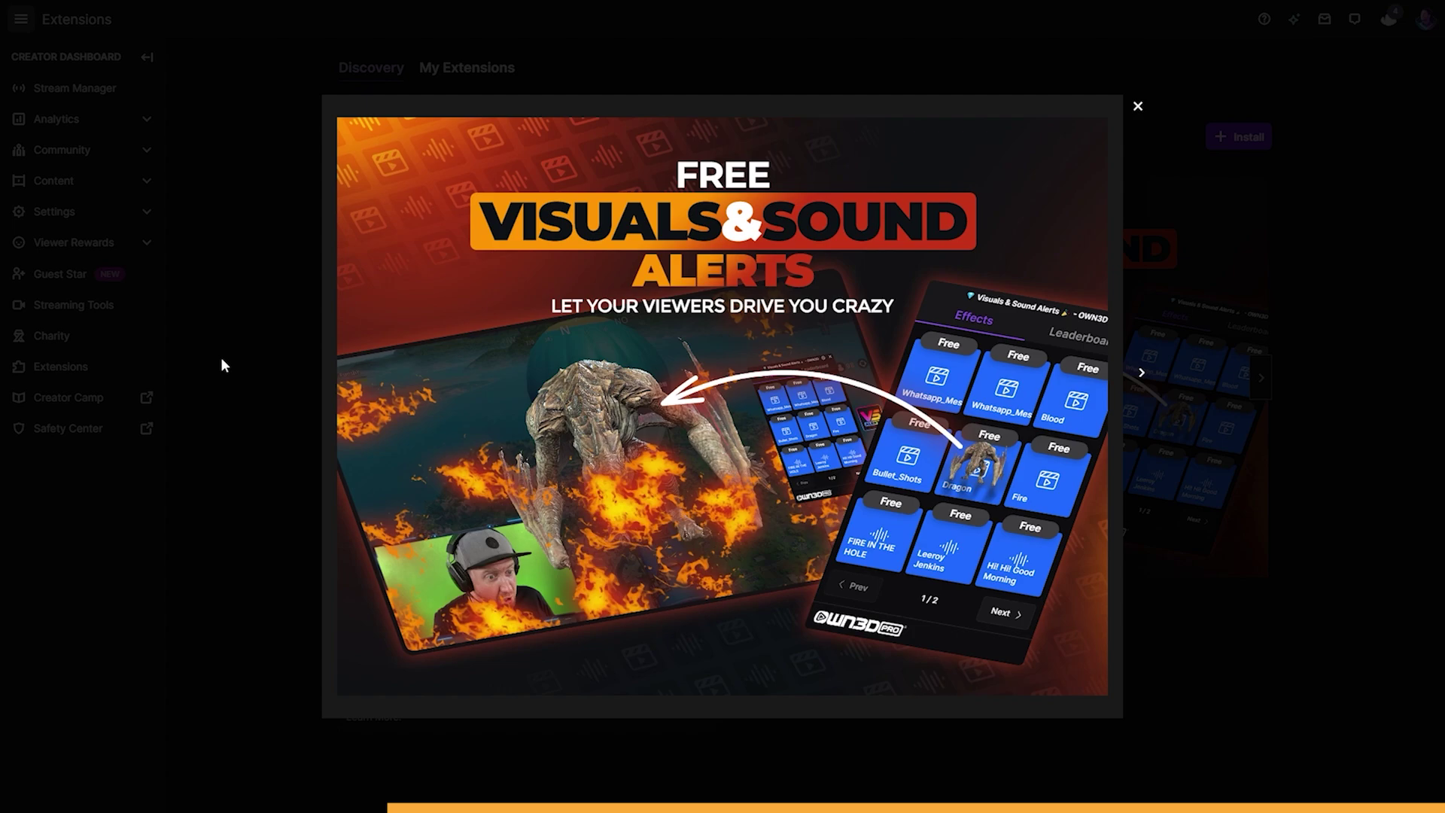
- Install Visuals & Sound Alerts, start its OWN3D Pro configuration, and copy the alert link
{"action": "left_click", "coordinate": [223, 365]}
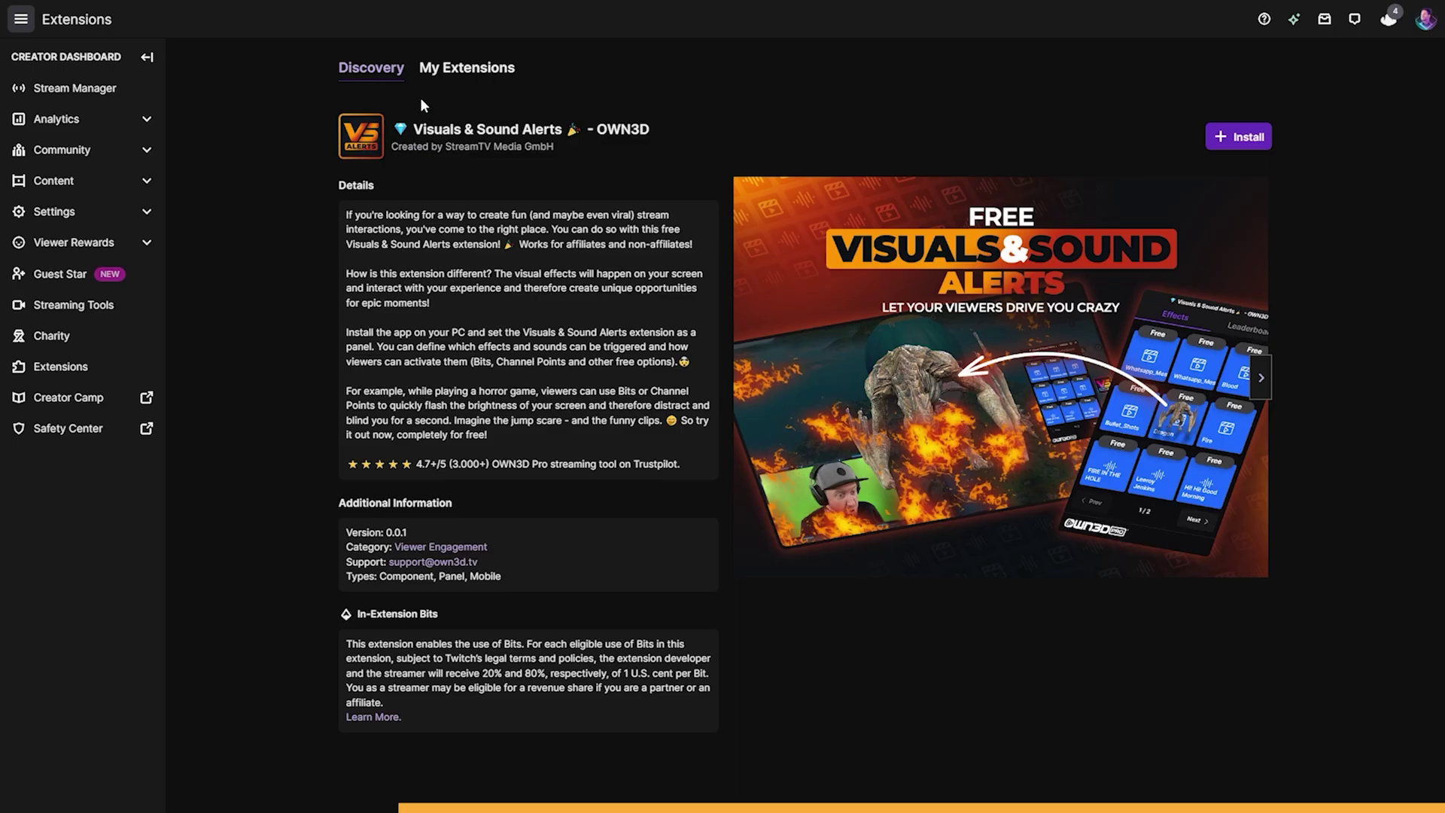
{"action": "left_click", "coordinate": [1261, 139]}
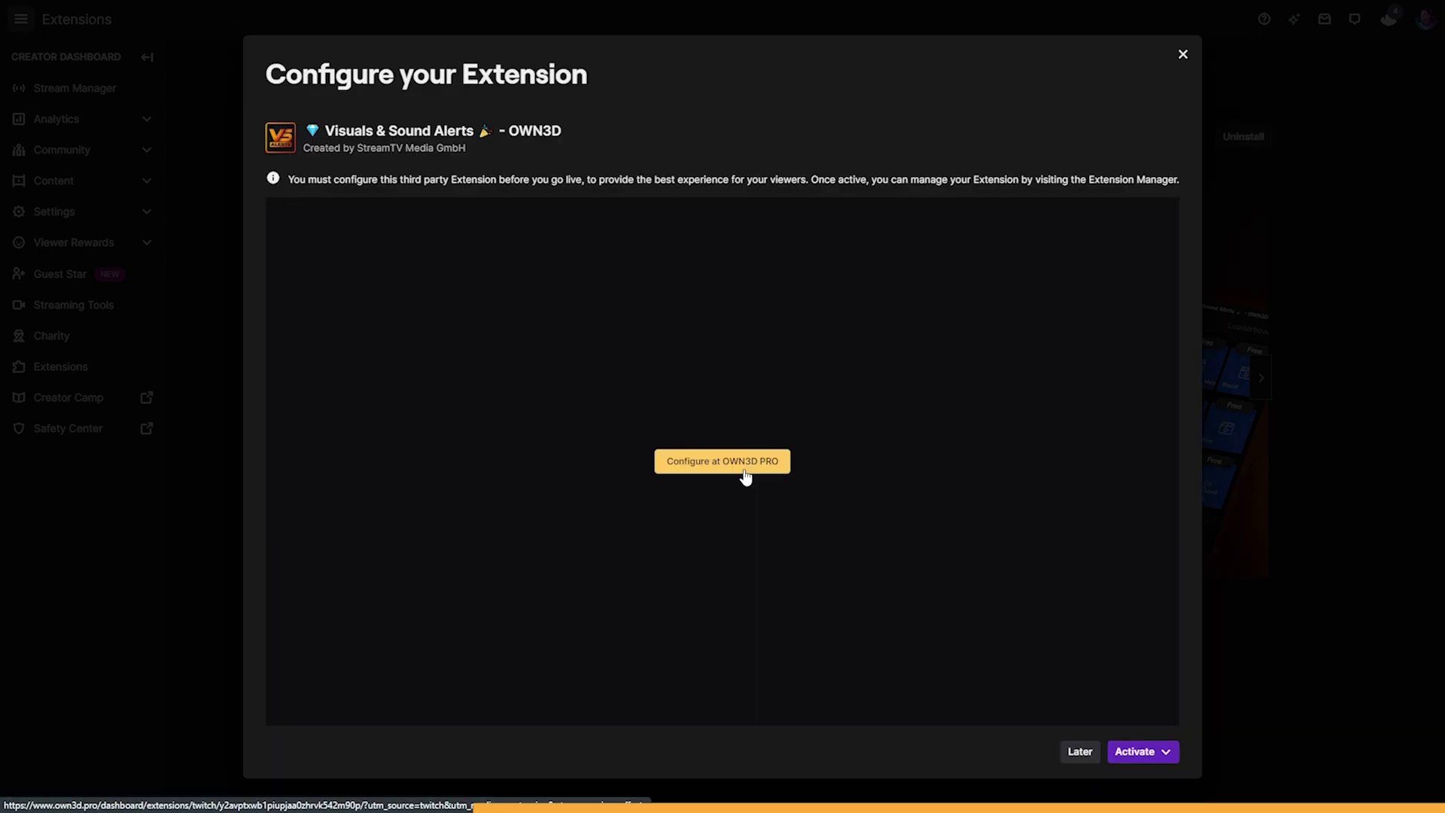
{"action": "left_click", "coordinate": [743, 468]}
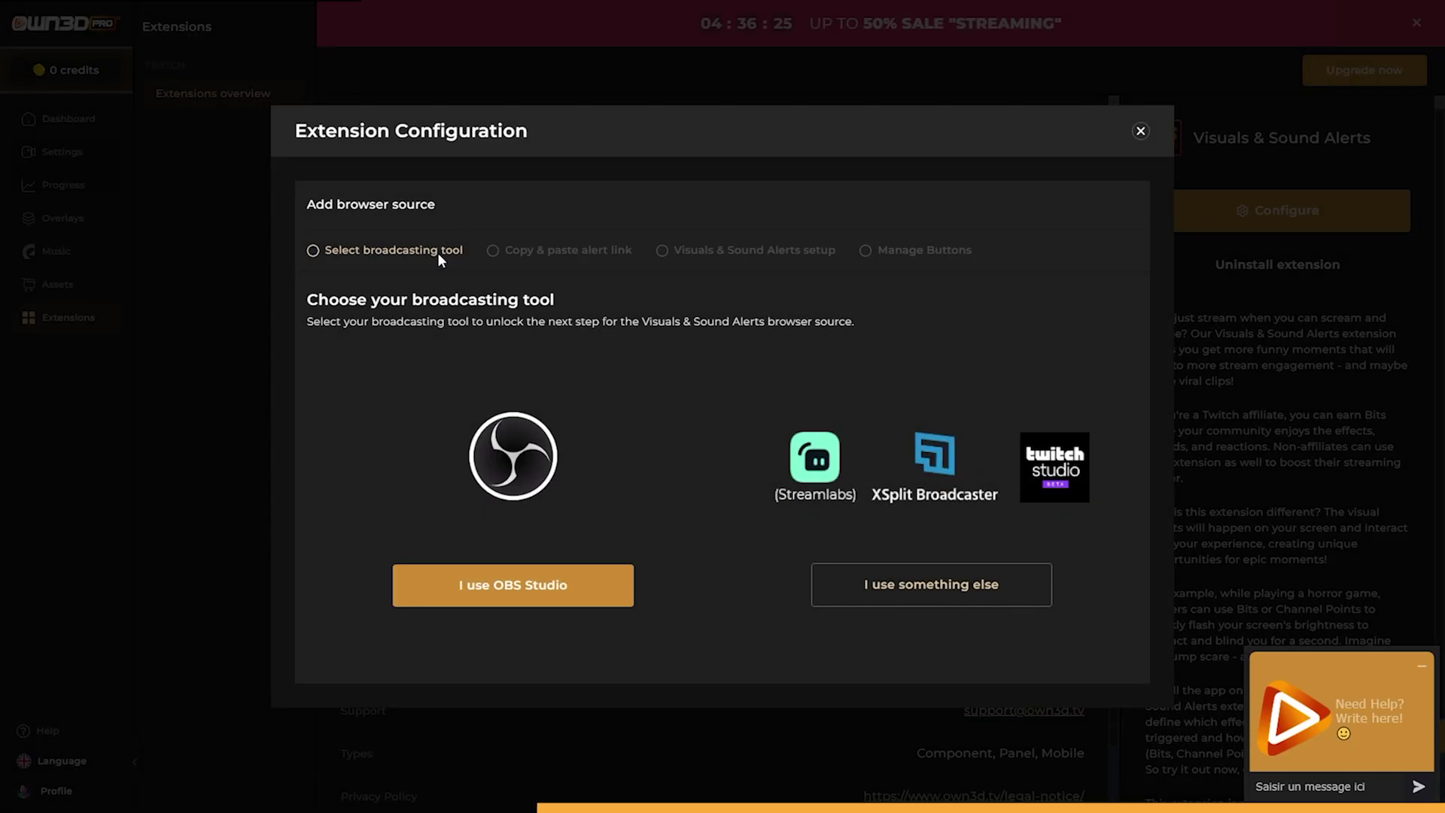
{"action": "left_click", "coordinate": [510, 584]}
{"action": "left_click", "coordinate": [1077, 398]}
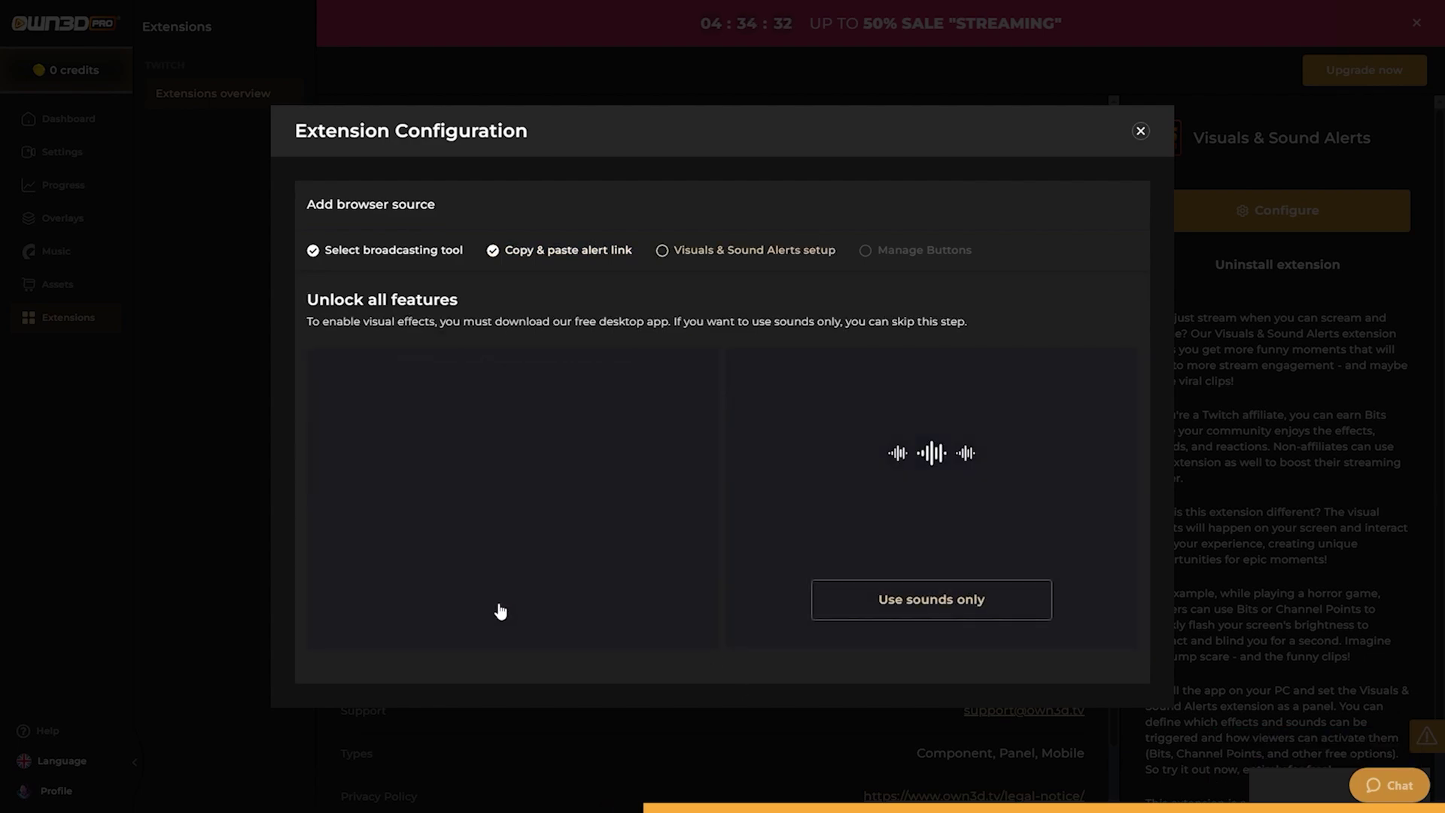
{"action": "left_click", "coordinate": [501, 611]}
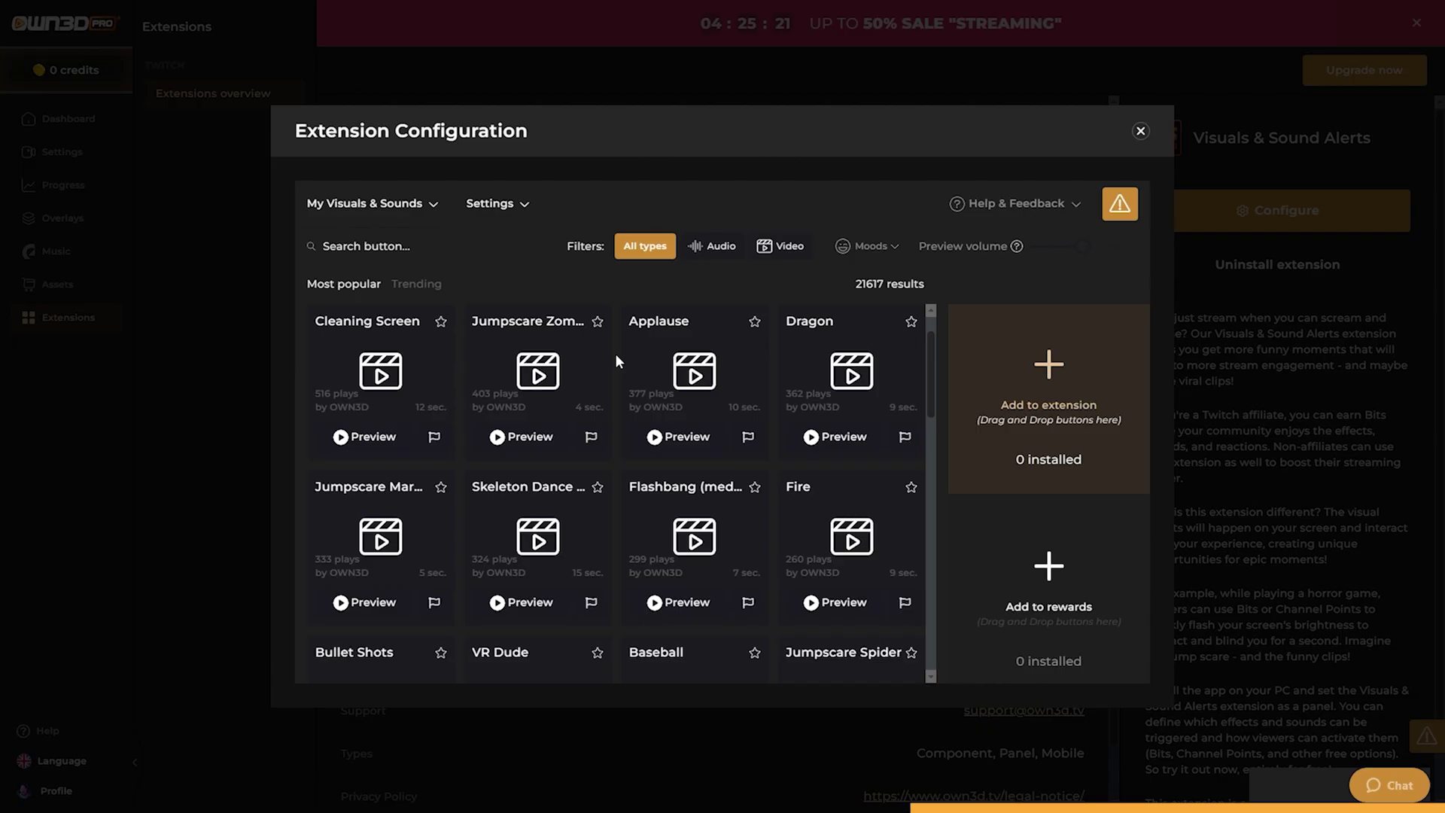
- Browse the OWN3D Pro effects list and pick the Fire effect for the extension
{"action": "scroll", "coordinate": [616, 354], "scroll_direction": "down", "scroll_amount": 1}
{"action": "scroll", "coordinate": [615, 353], "scroll_direction": "down", "scroll_amount": 1}
{"action": "scroll", "coordinate": [615, 356], "scroll_direction": "down", "scroll_amount": 2}
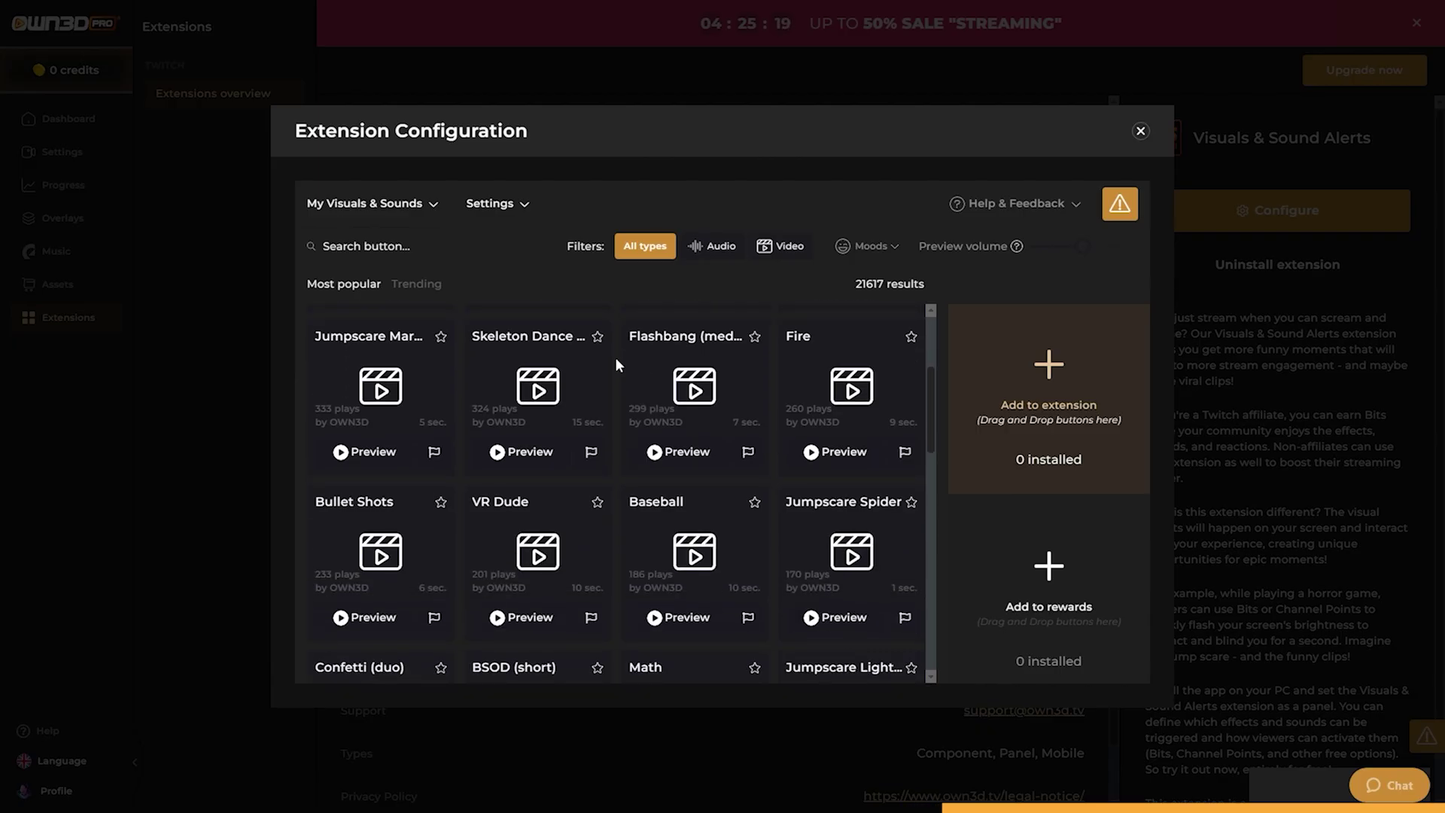
{"action": "scroll", "coordinate": [616, 361], "scroll_direction": "up", "scroll_amount": 3}
{"action": "left_click", "coordinate": [808, 612]}
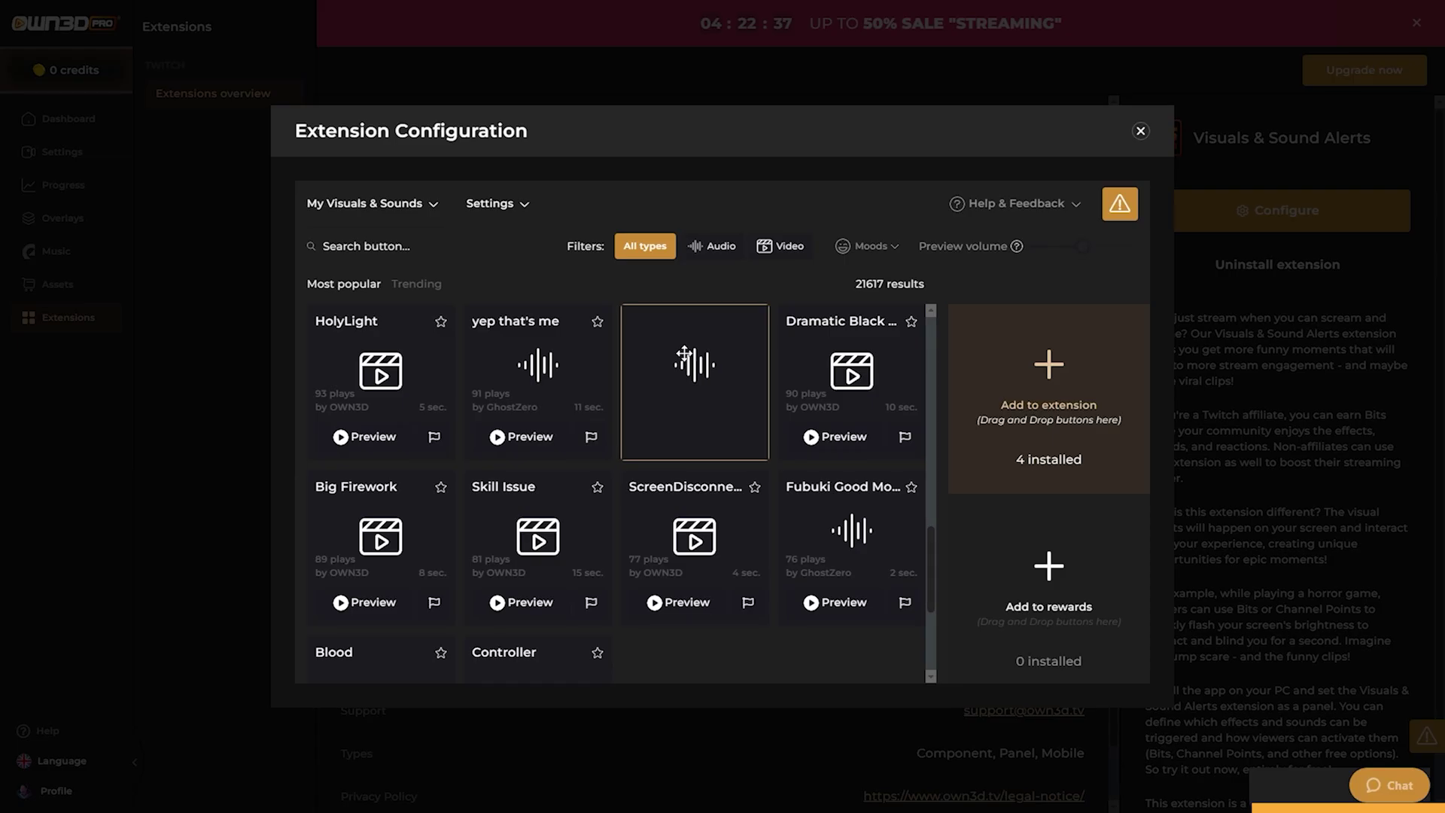
- Add the Fart Button sound as a Twitch channel-points reward
{"action": "left_click_drag", "start_coordinate": [693, 373], "coordinate": [1048, 567]}
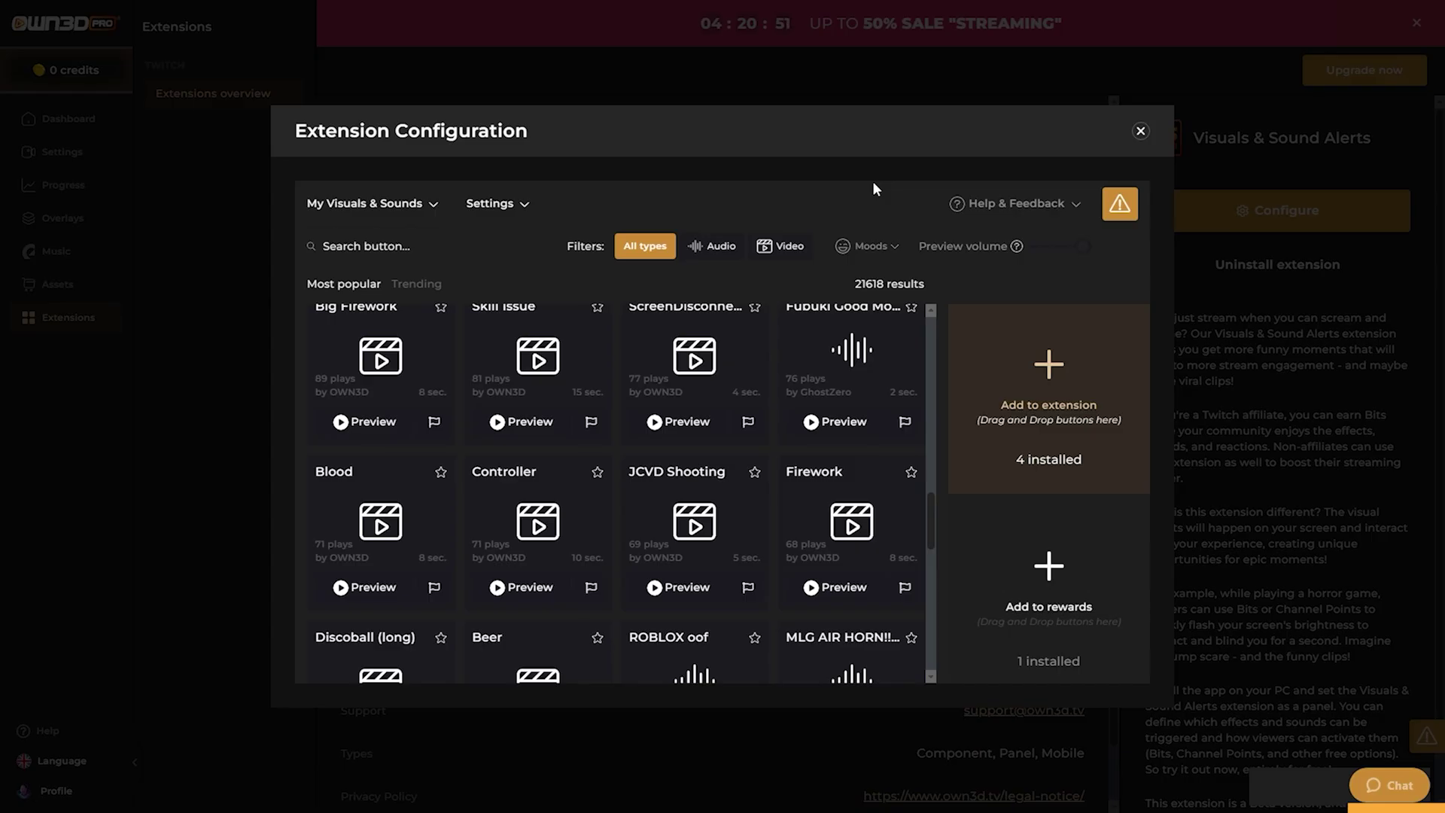
{"action": "left_click", "coordinate": [983, 202]}
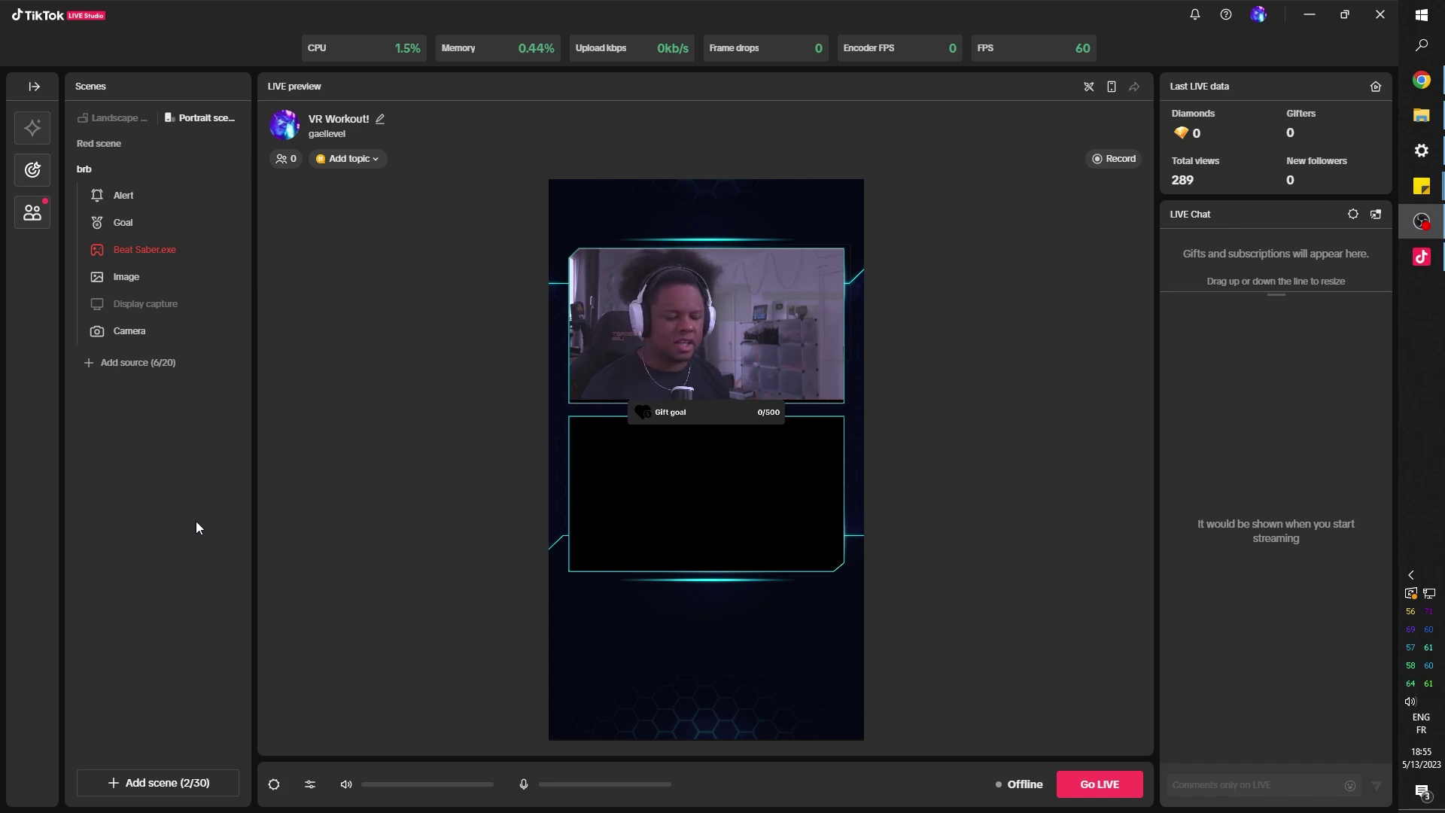
{"action": "left_click", "coordinate": [740, 310]}
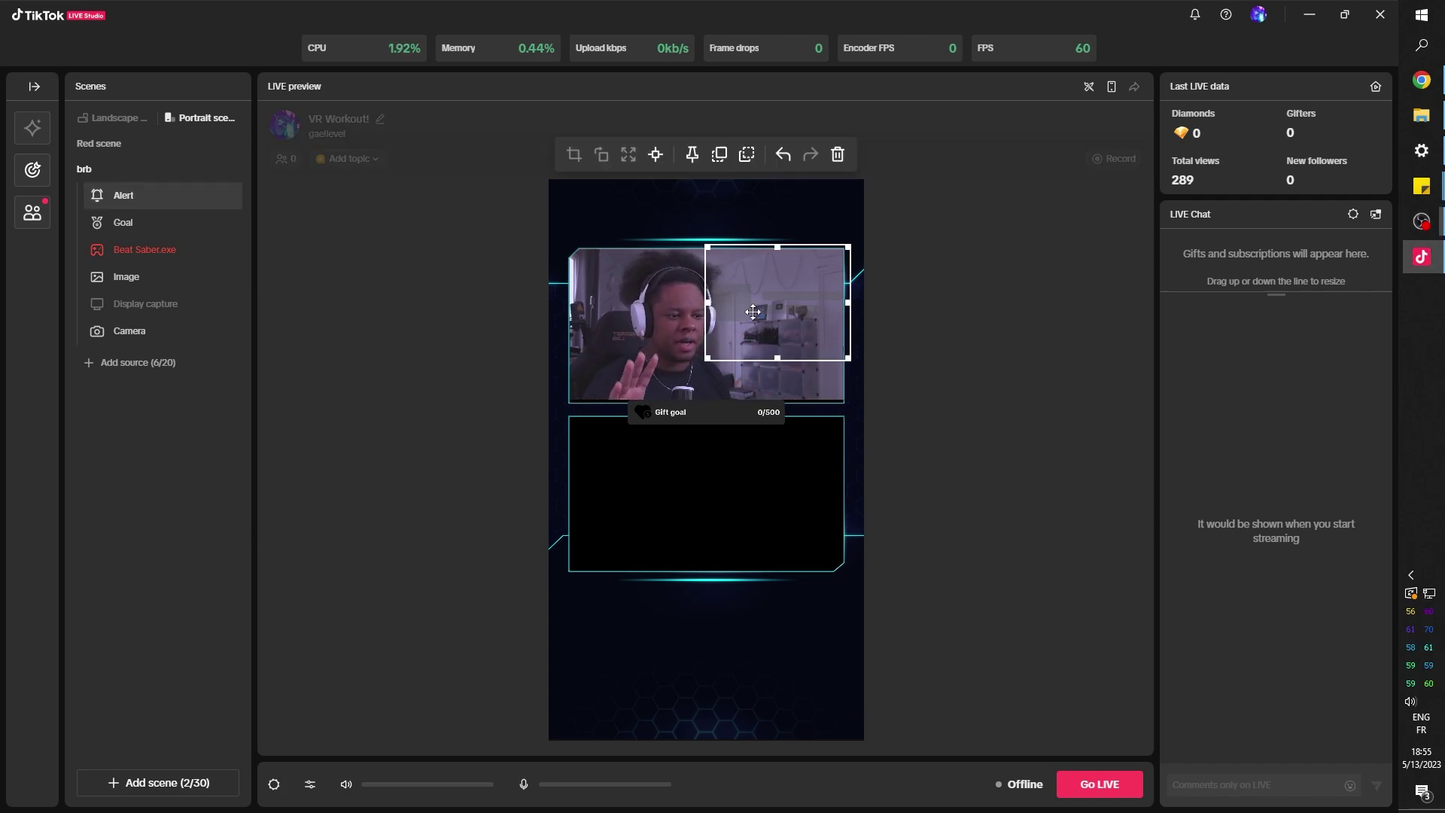
{"action": "left_click", "coordinate": [712, 489]}
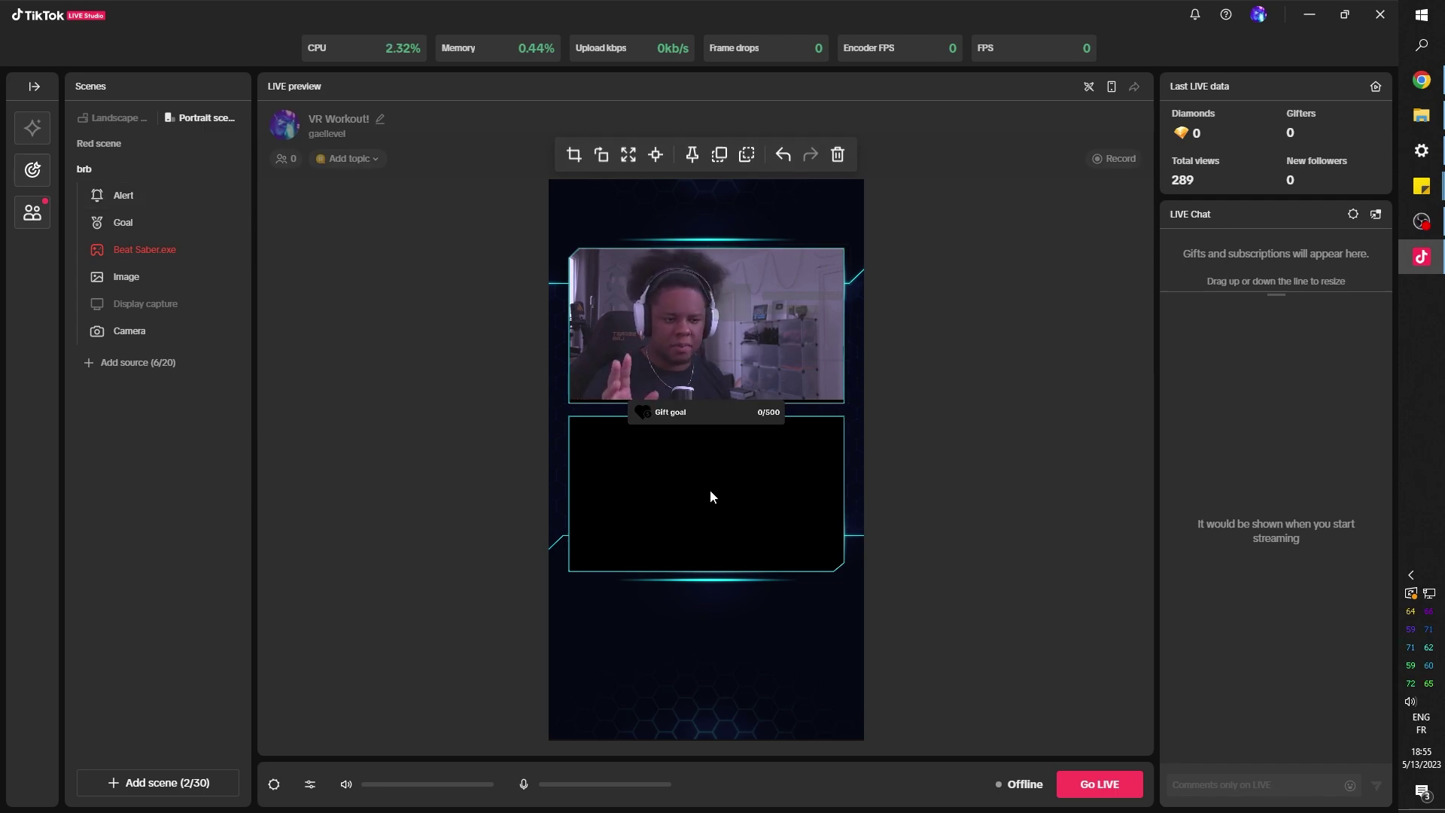
{"action": "left_click", "coordinate": [693, 413]}
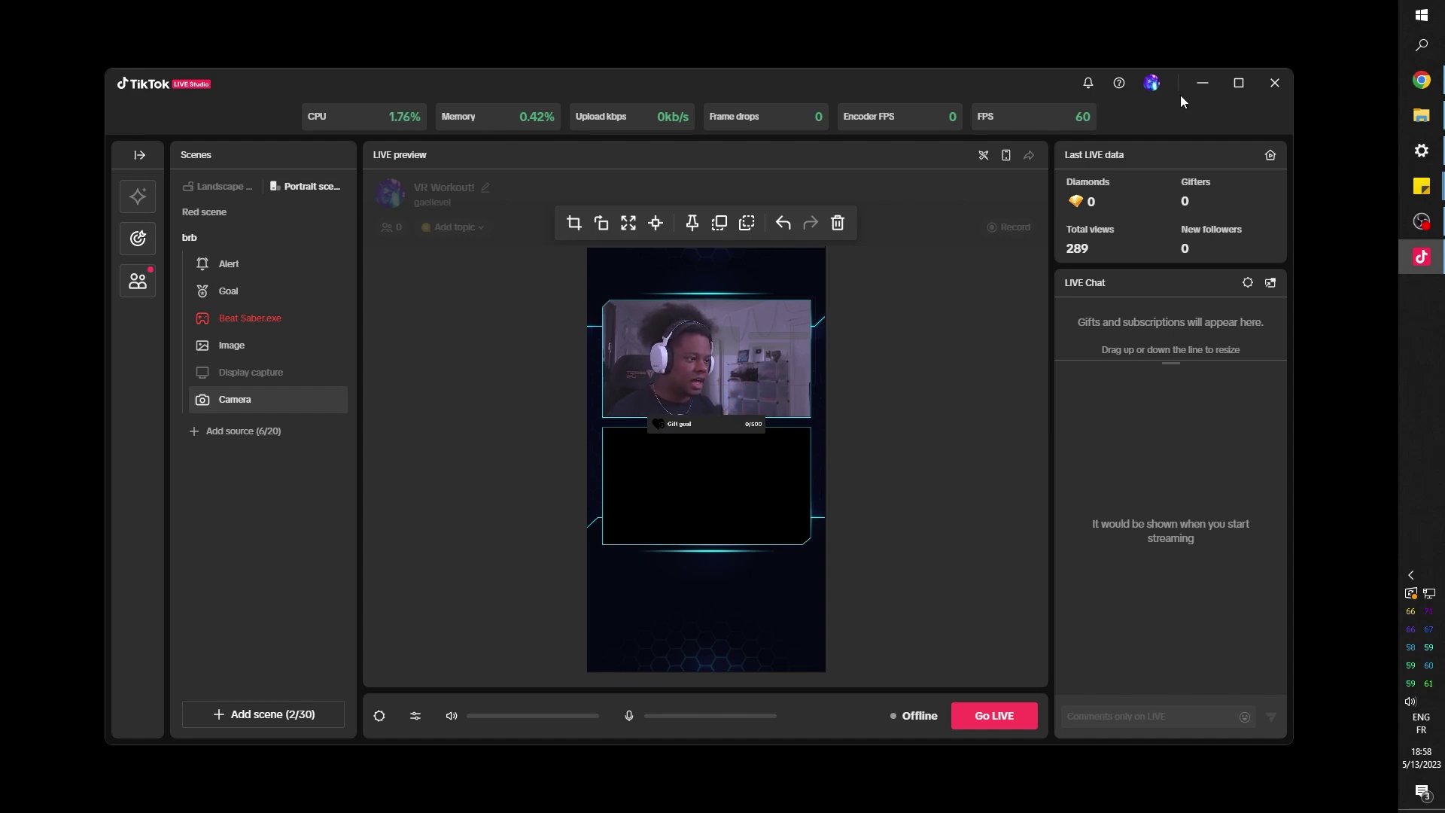
{"action": "left_click", "coordinate": [1236, 83]}
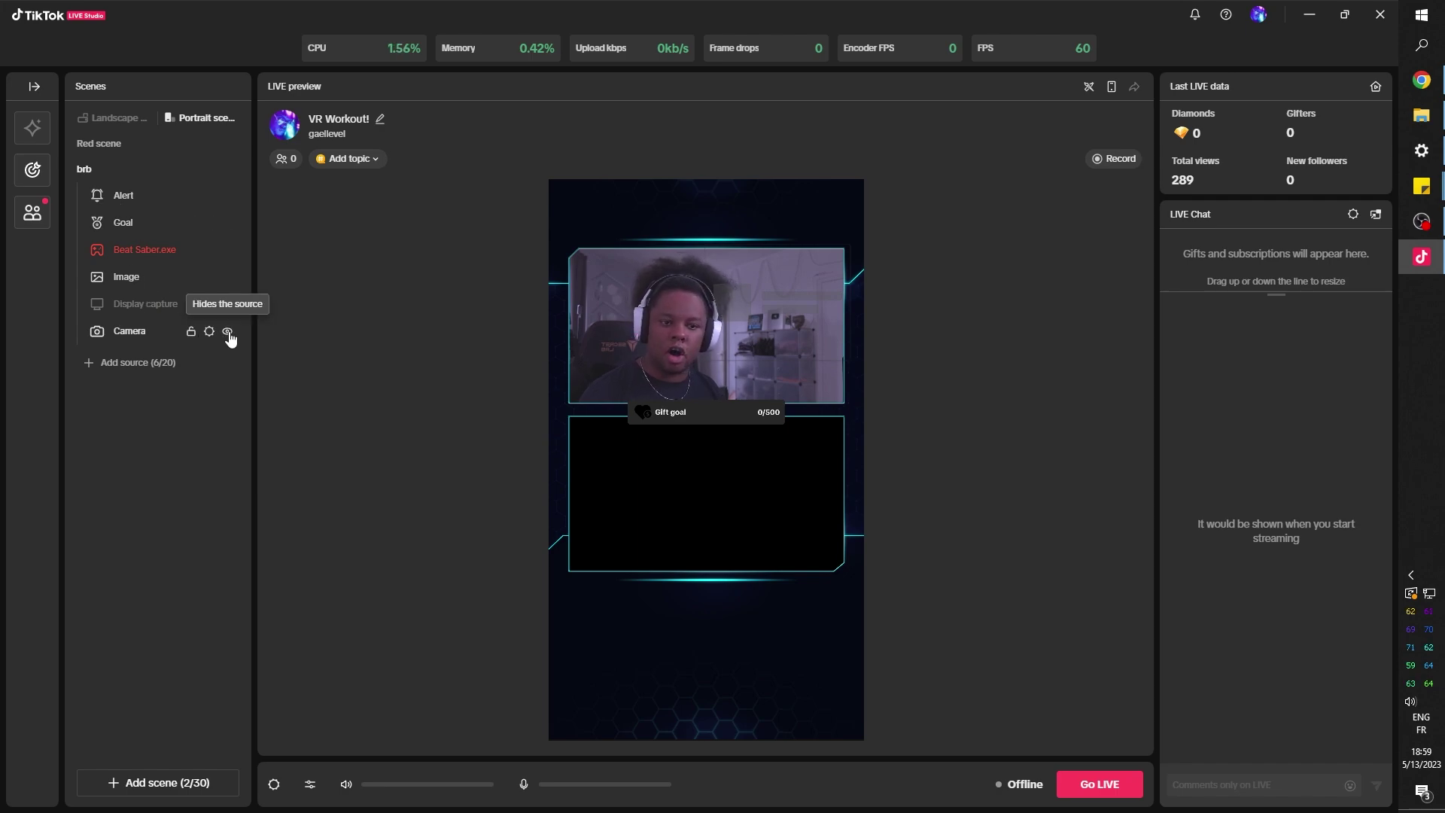
{"action": "left_click", "coordinate": [227, 332]}
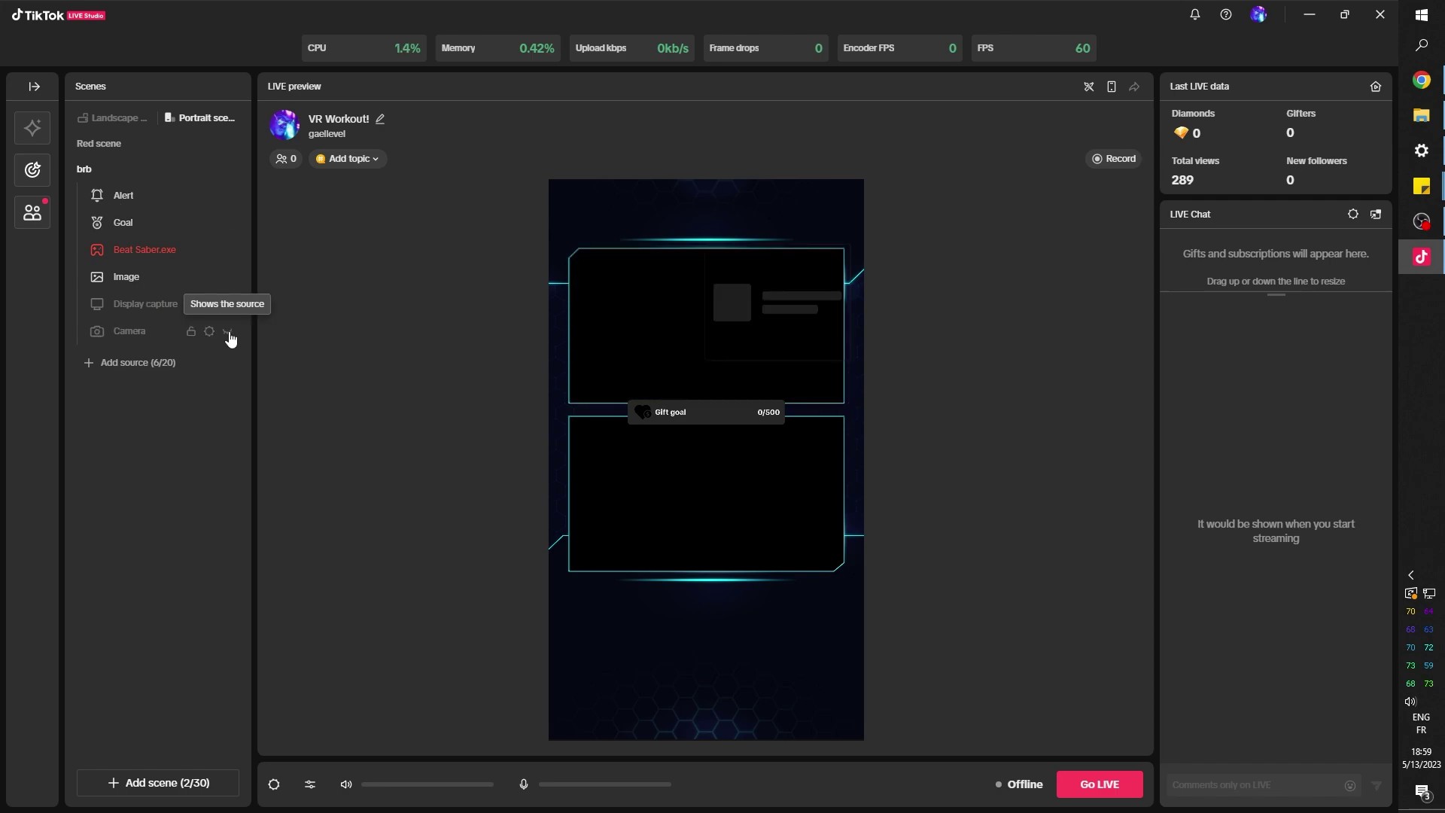
{"action": "left_click", "coordinate": [227, 332]}
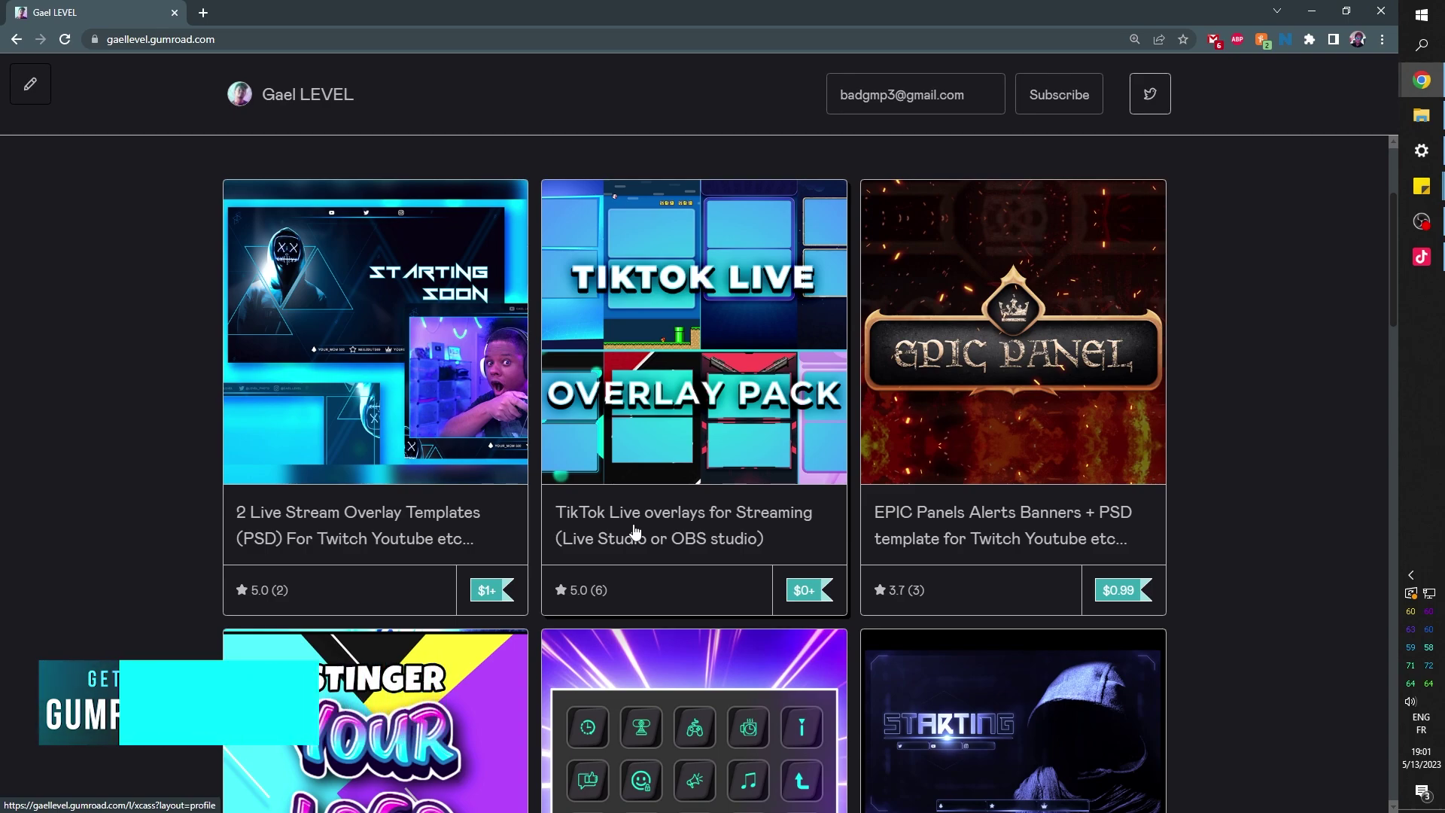
- Open the TikTok Live overlays product and page through its preview images
{"action": "left_click", "coordinate": [806, 591]}
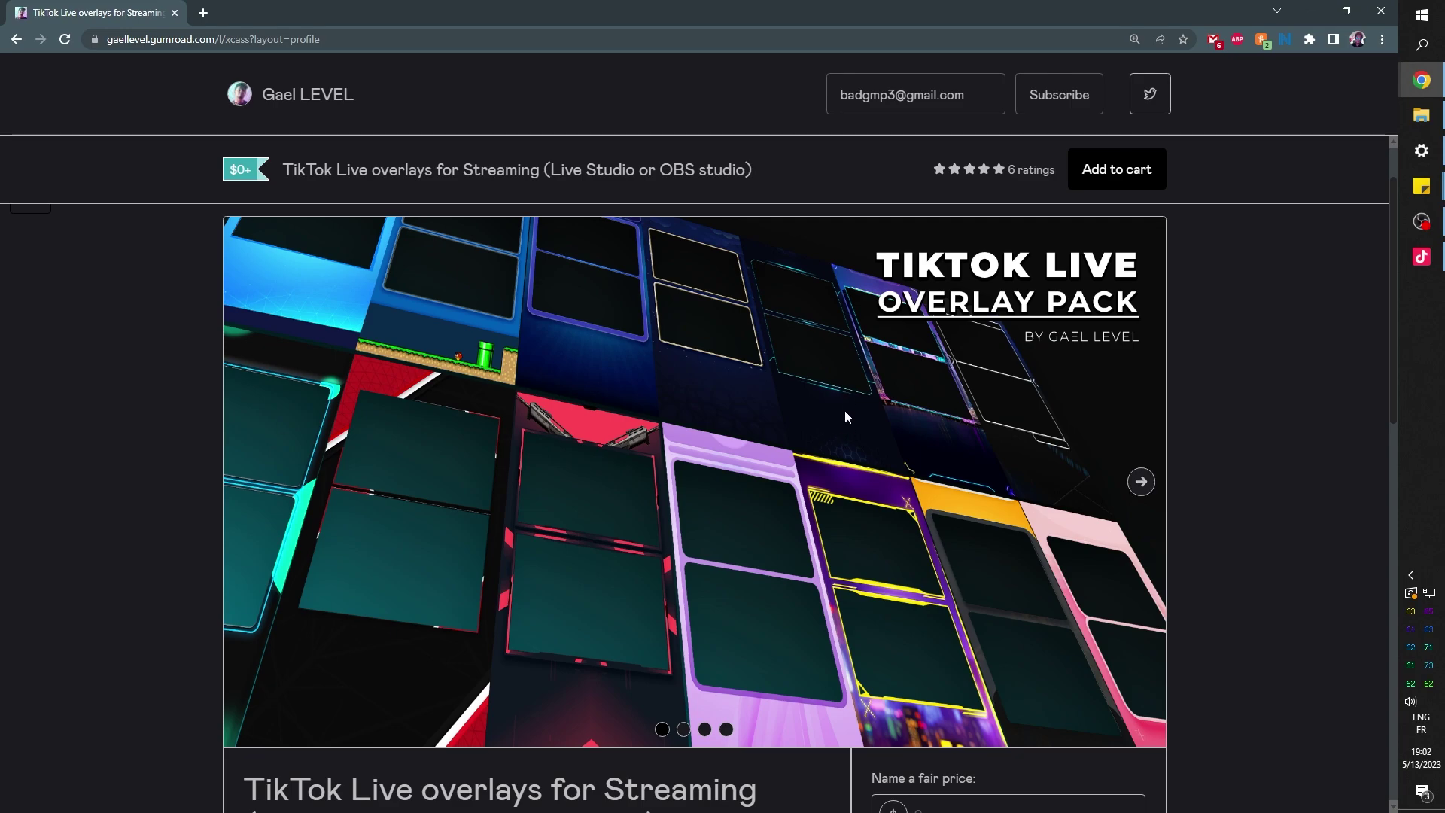
{"action": "left_click", "coordinate": [1141, 484]}
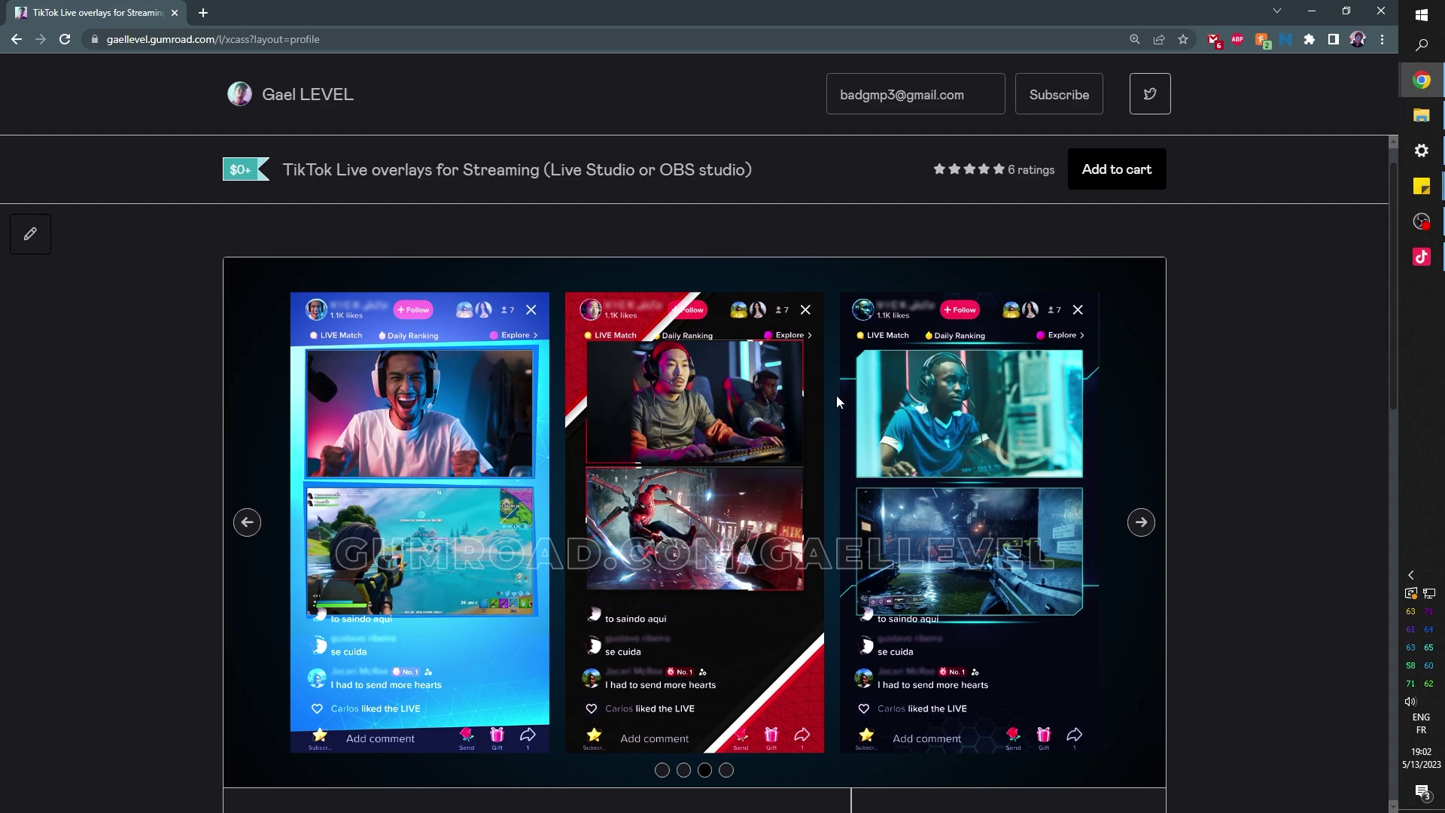
{"action": "left_click", "coordinate": [1421, 257]}
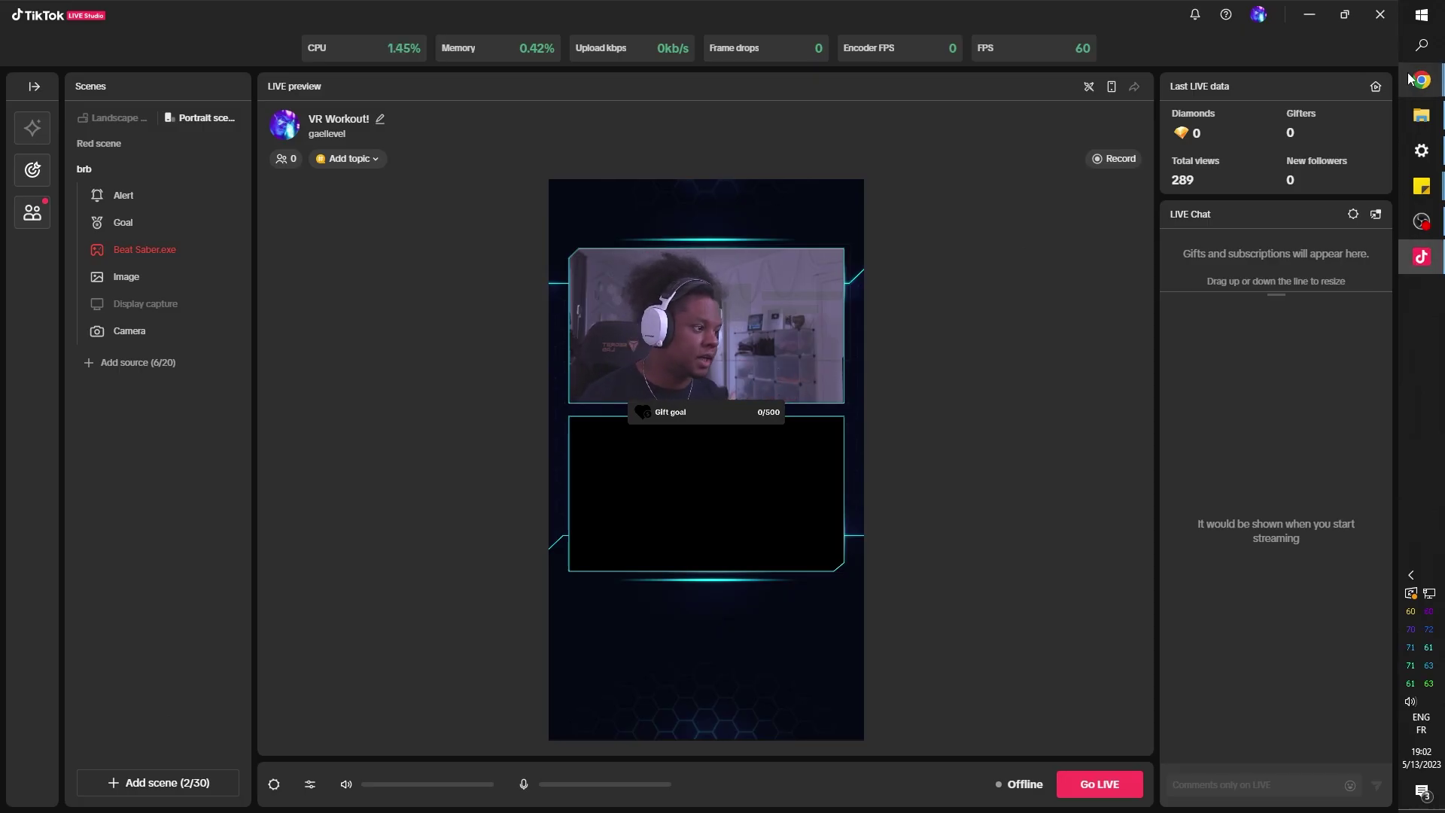
{"action": "mouse_move", "coordinate": [1420, 80]}
{"action": "left_click", "coordinate": [1309, 151]}
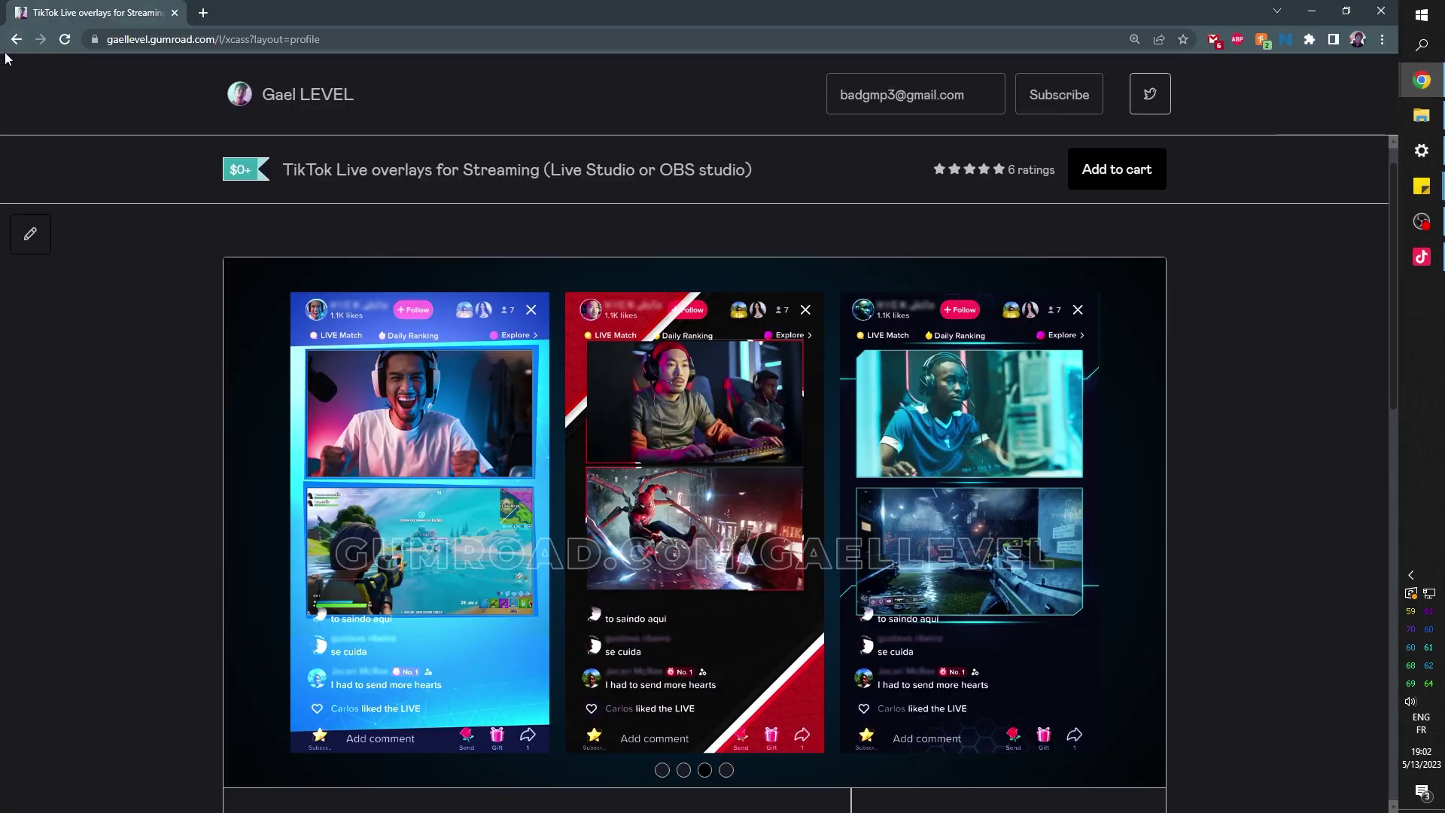
- Go back to the Gumroad store list and scroll through the other overlay packs
{"action": "left_click", "coordinate": [17, 39]}
{"action": "scroll", "coordinate": [123, 486], "scroll_direction": "down", "scroll_amount": 3}
{"action": "scroll", "coordinate": [121, 476], "scroll_direction": "down", "scroll_amount": 6}
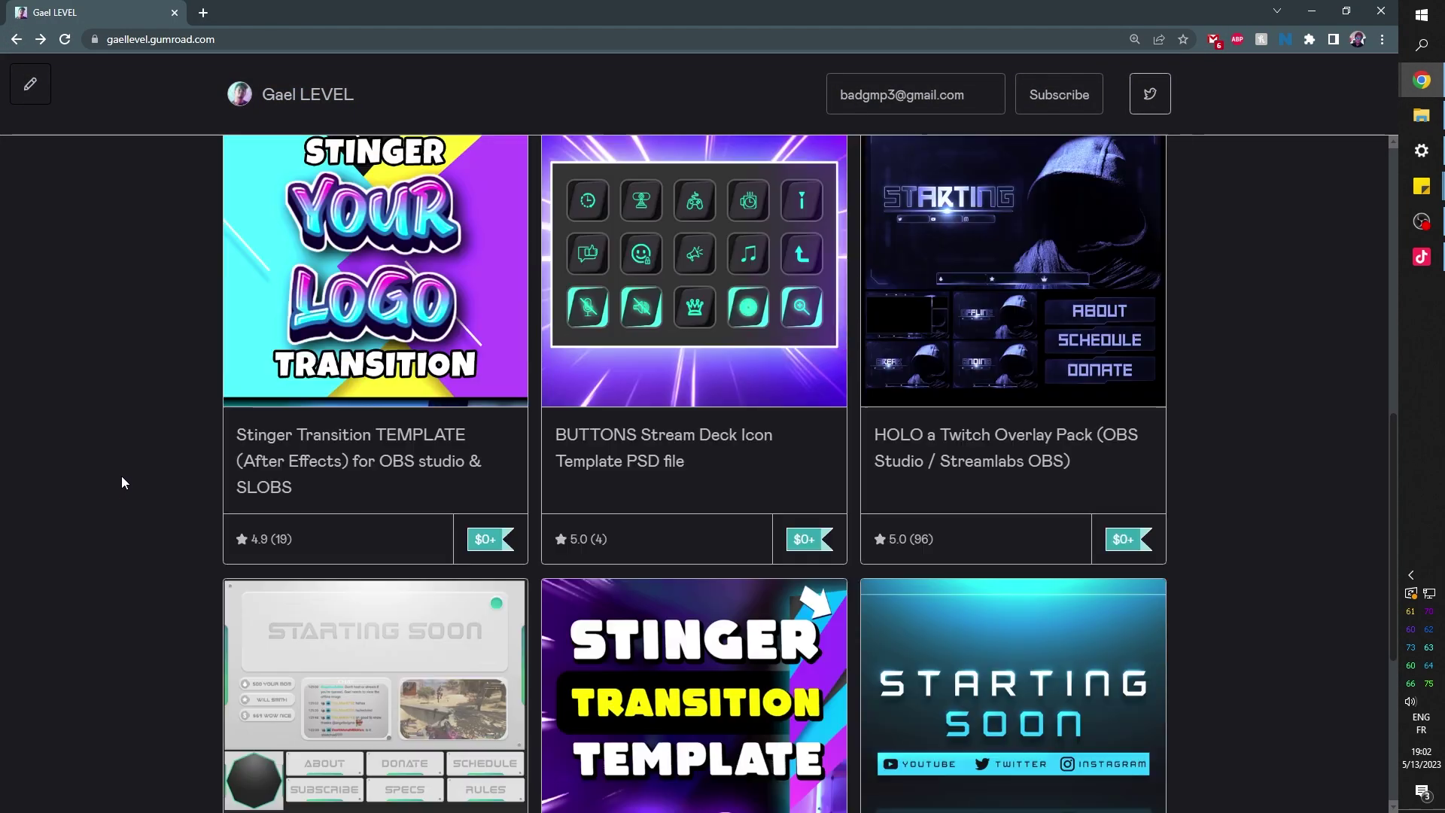
{"action": "scroll", "coordinate": [123, 483], "scroll_direction": "down", "scroll_amount": 2}
{"action": "scroll", "coordinate": [122, 483], "scroll_direction": "down", "scroll_amount": 2}
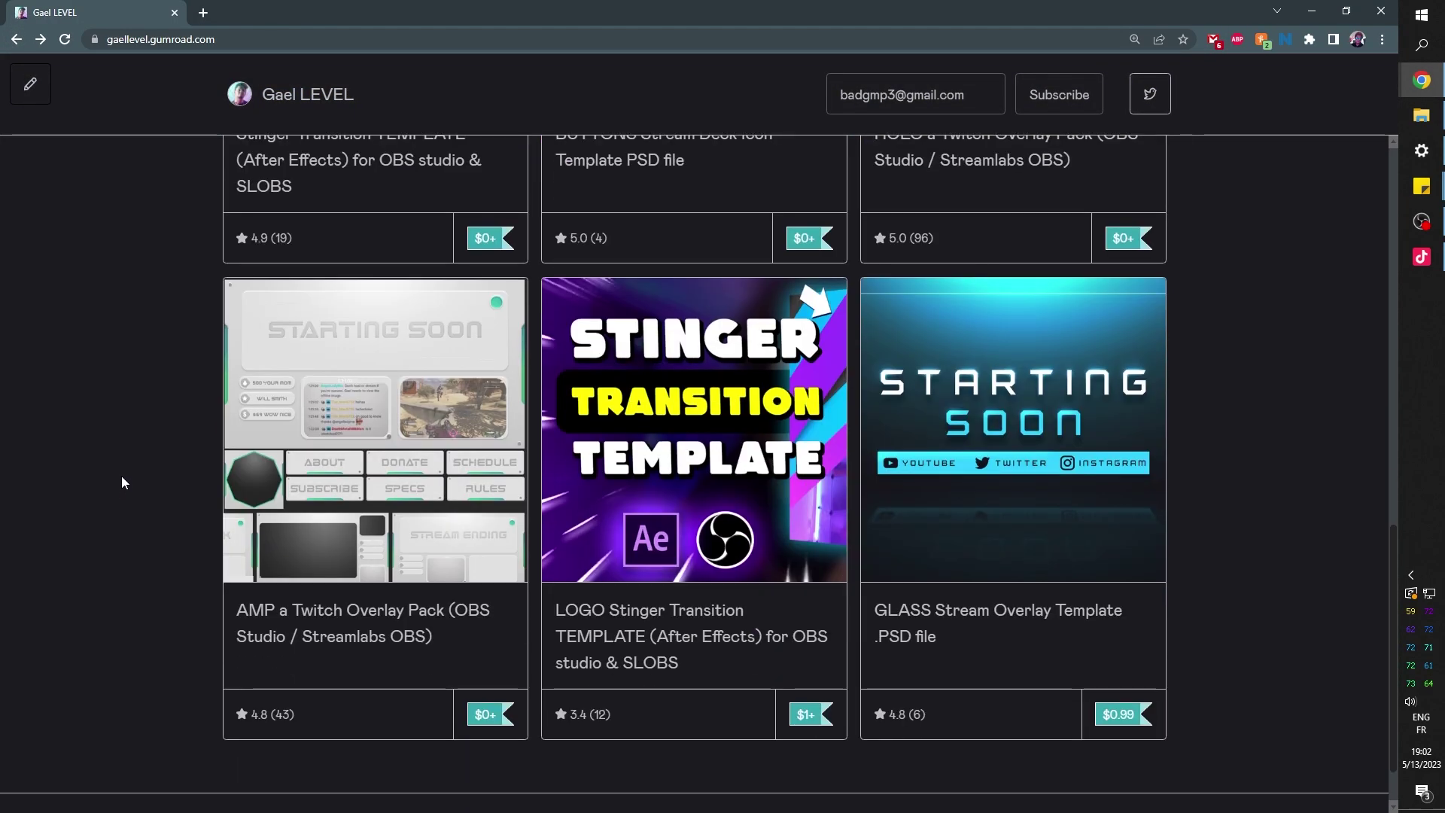
{"action": "scroll", "coordinate": [118, 481], "scroll_direction": "down", "scroll_amount": 1}
{"action": "scroll", "coordinate": [112, 536], "scroll_direction": "down", "scroll_amount": 3}
{"action": "scroll", "coordinate": [133, 508], "scroll_direction": "down", "scroll_amount": 6}
{"action": "scroll", "coordinate": [132, 507], "scroll_direction": "down", "scroll_amount": 8}
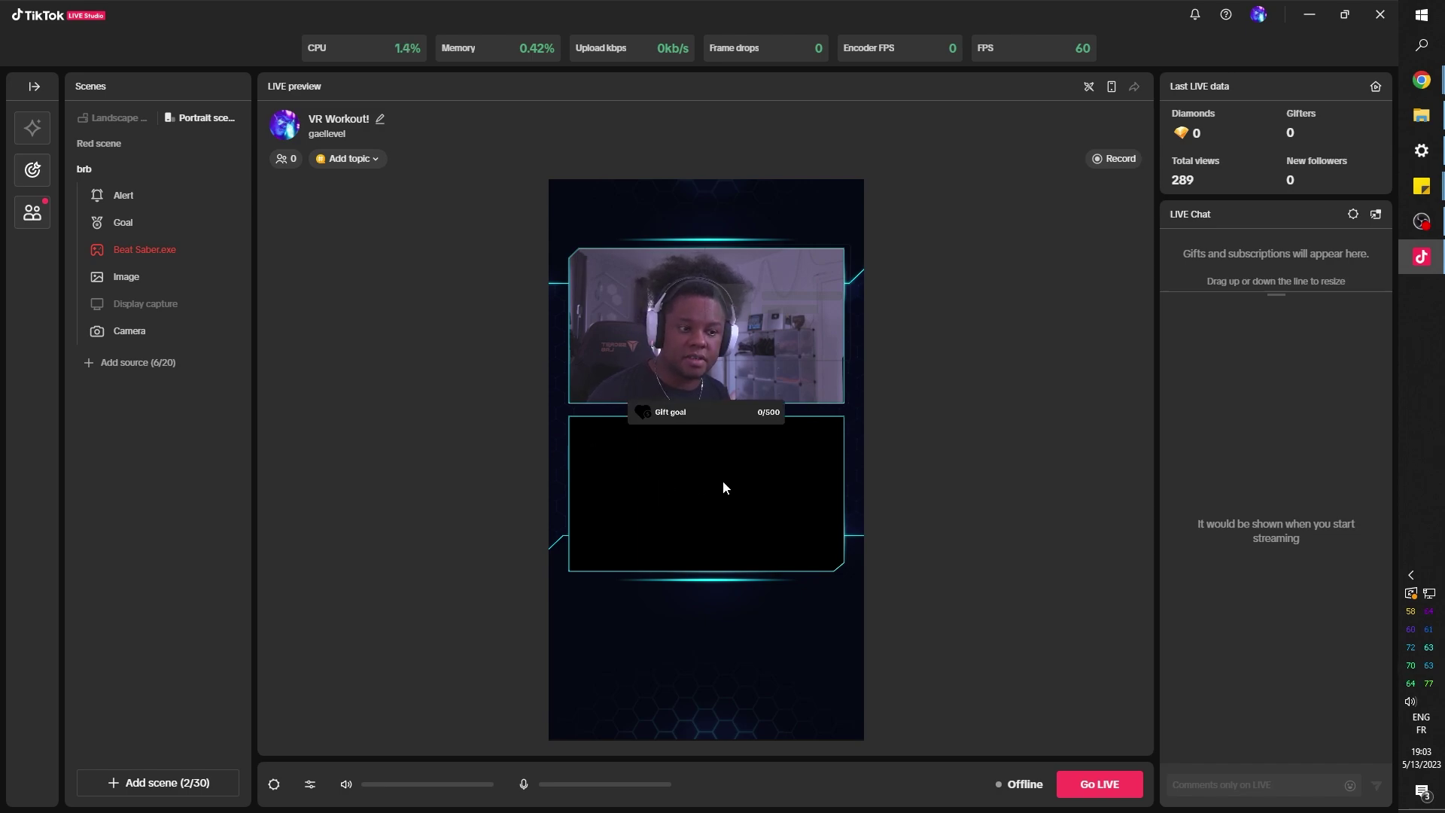
- Show Display capture, move it above Image, and shrink it into the frame
{"action": "left_click", "coordinate": [225, 304]}
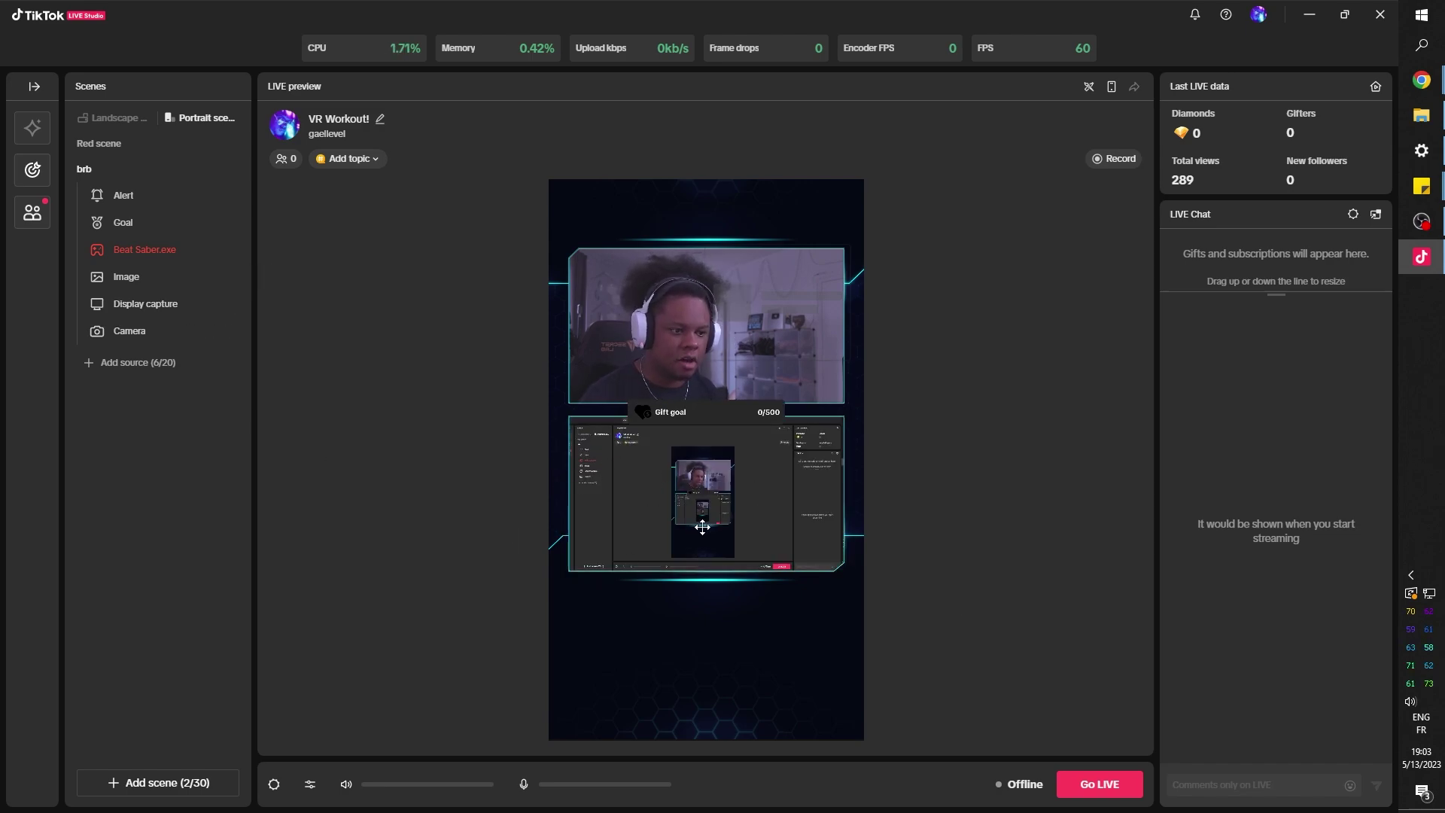
{"action": "left_click", "coordinate": [140, 305]}
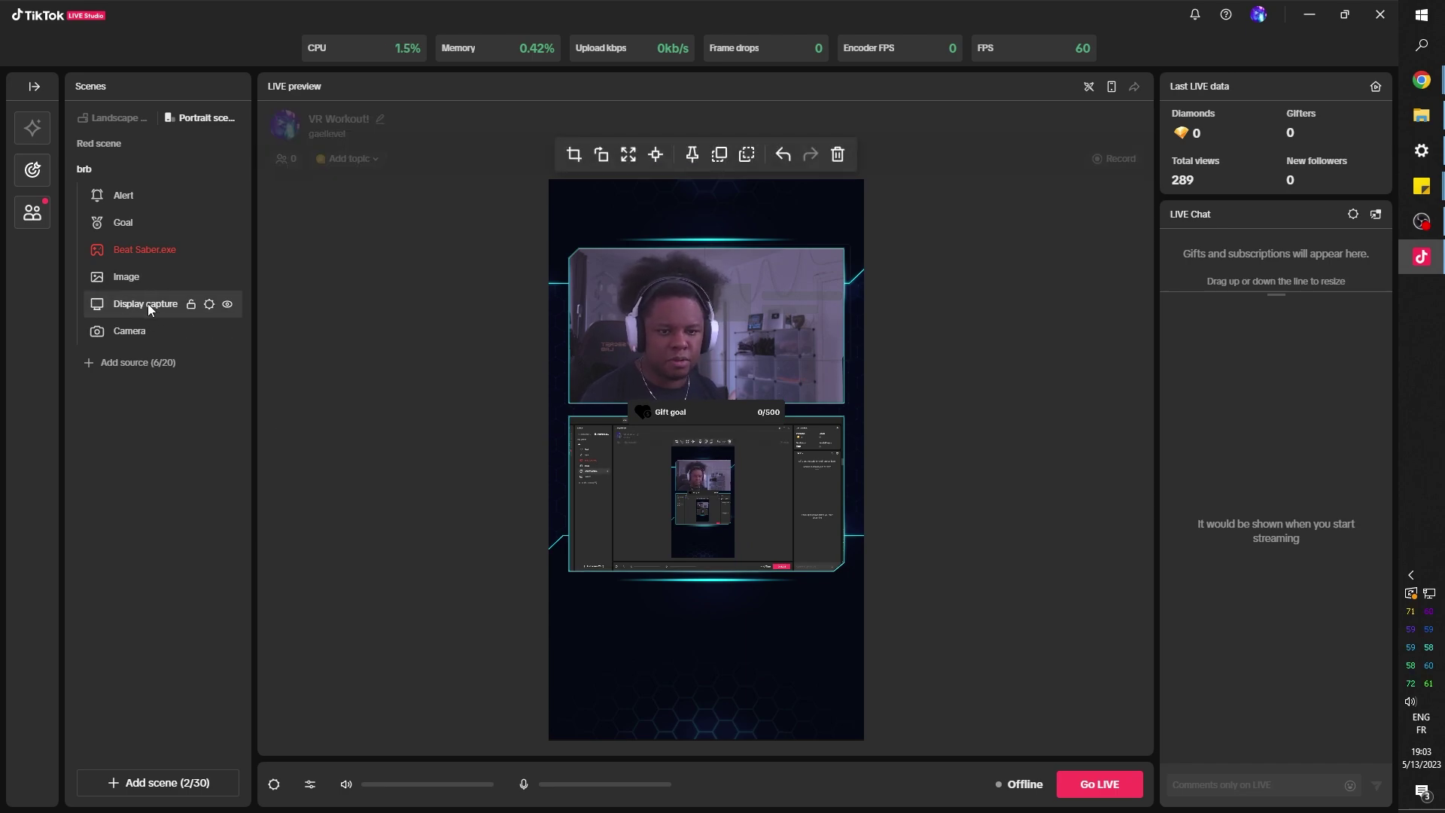
{"action": "left_click_drag", "start_coordinate": [142, 302], "coordinate": [141, 262]}
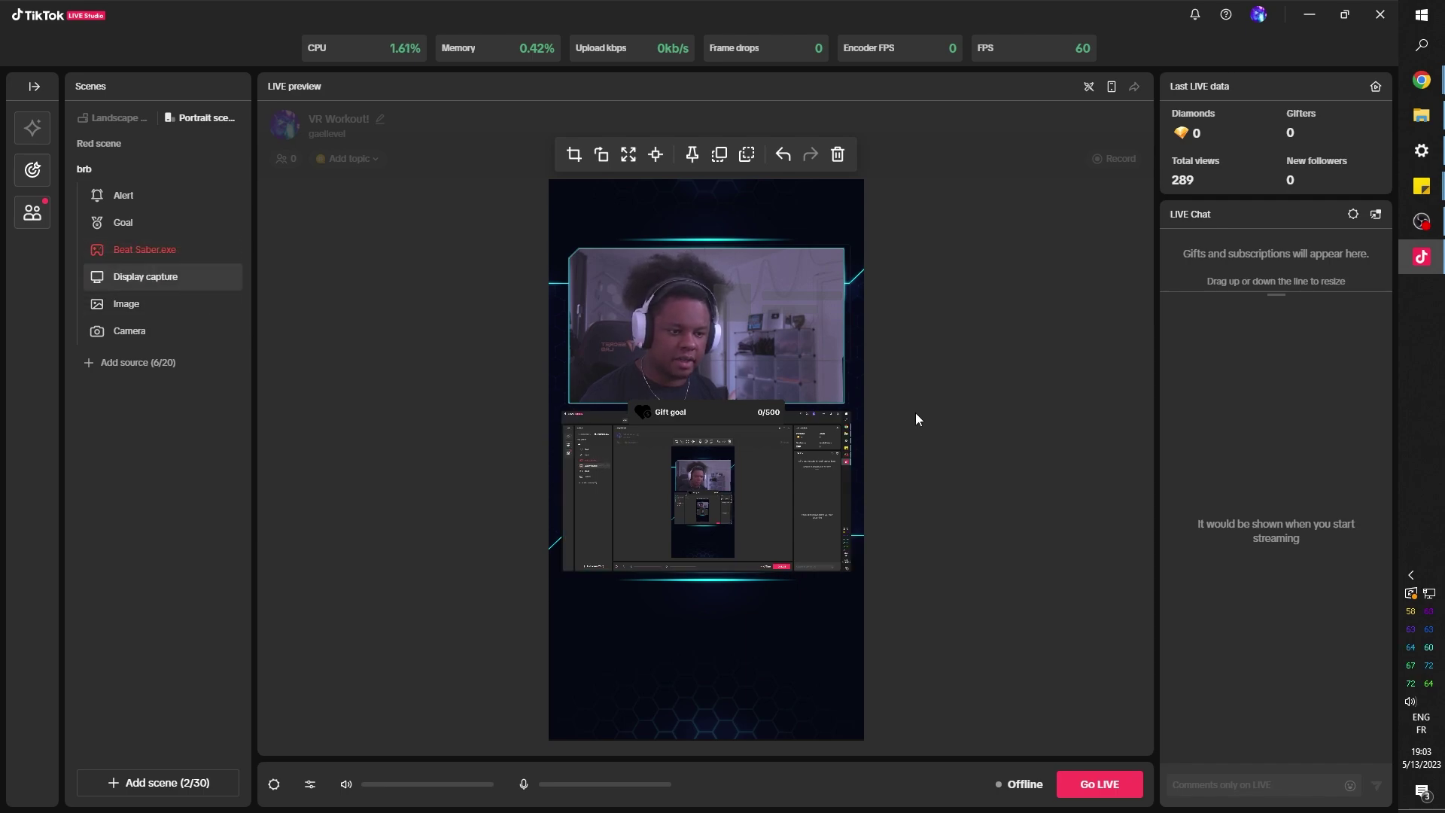
{"action": "left_click_drag", "start_coordinate": [560, 567], "coordinate": [384, 703]}
{"action": "mouse_move", "coordinate": [598, 545]}
{"action": "left_mouse_down"}
{"action": "mouse_move", "coordinate": [691, 560]}
{"action": "mouse_move", "coordinate": [673, 545]}
{"action": "left_mouse_up"}
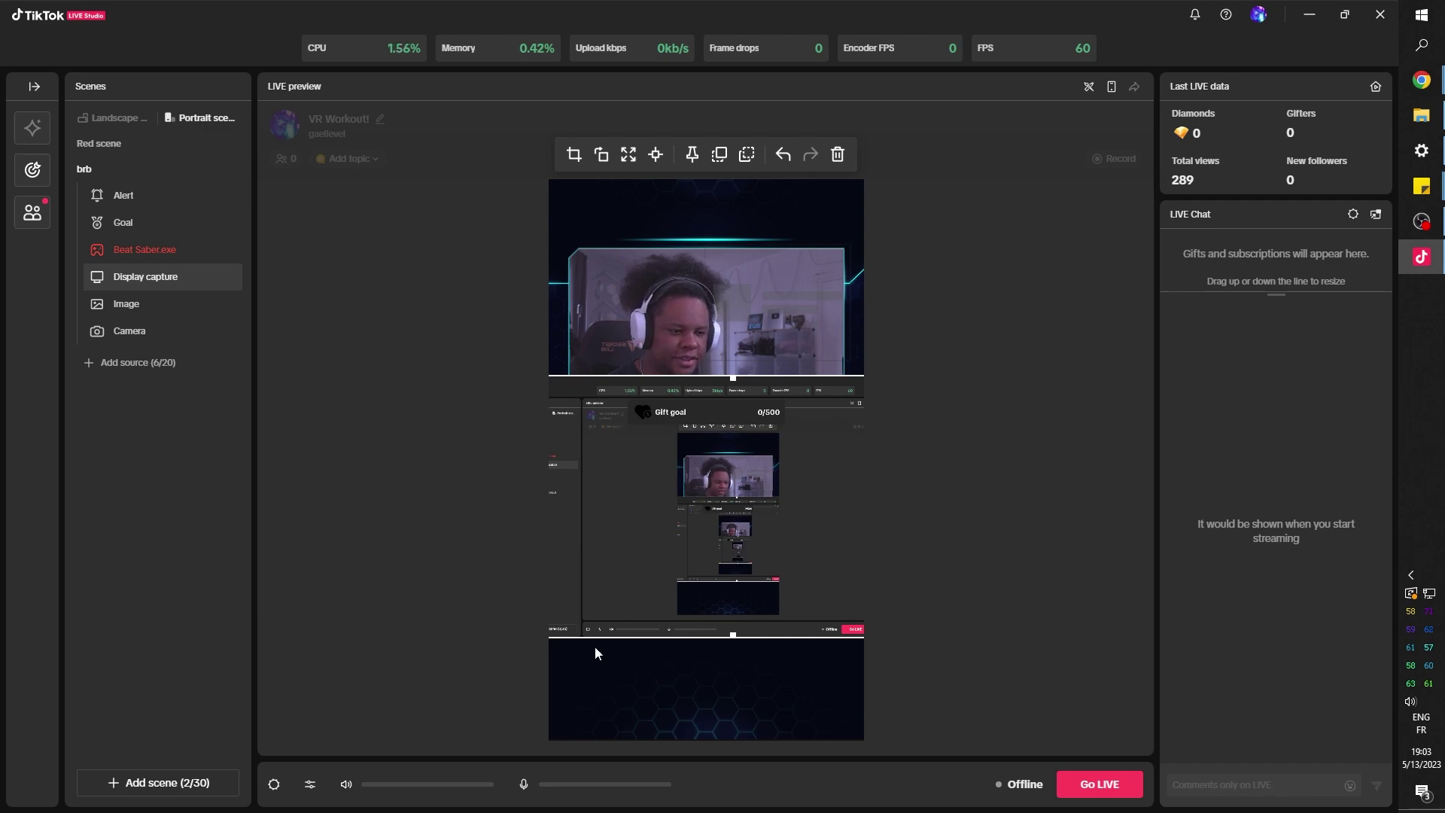
{"action": "mouse_move", "coordinate": [642, 557]}
{"action": "left_mouse_down"}
{"action": "mouse_move", "coordinate": [642, 421]}
{"action": "mouse_move", "coordinate": [645, 435]}
{"action": "left_mouse_up"}
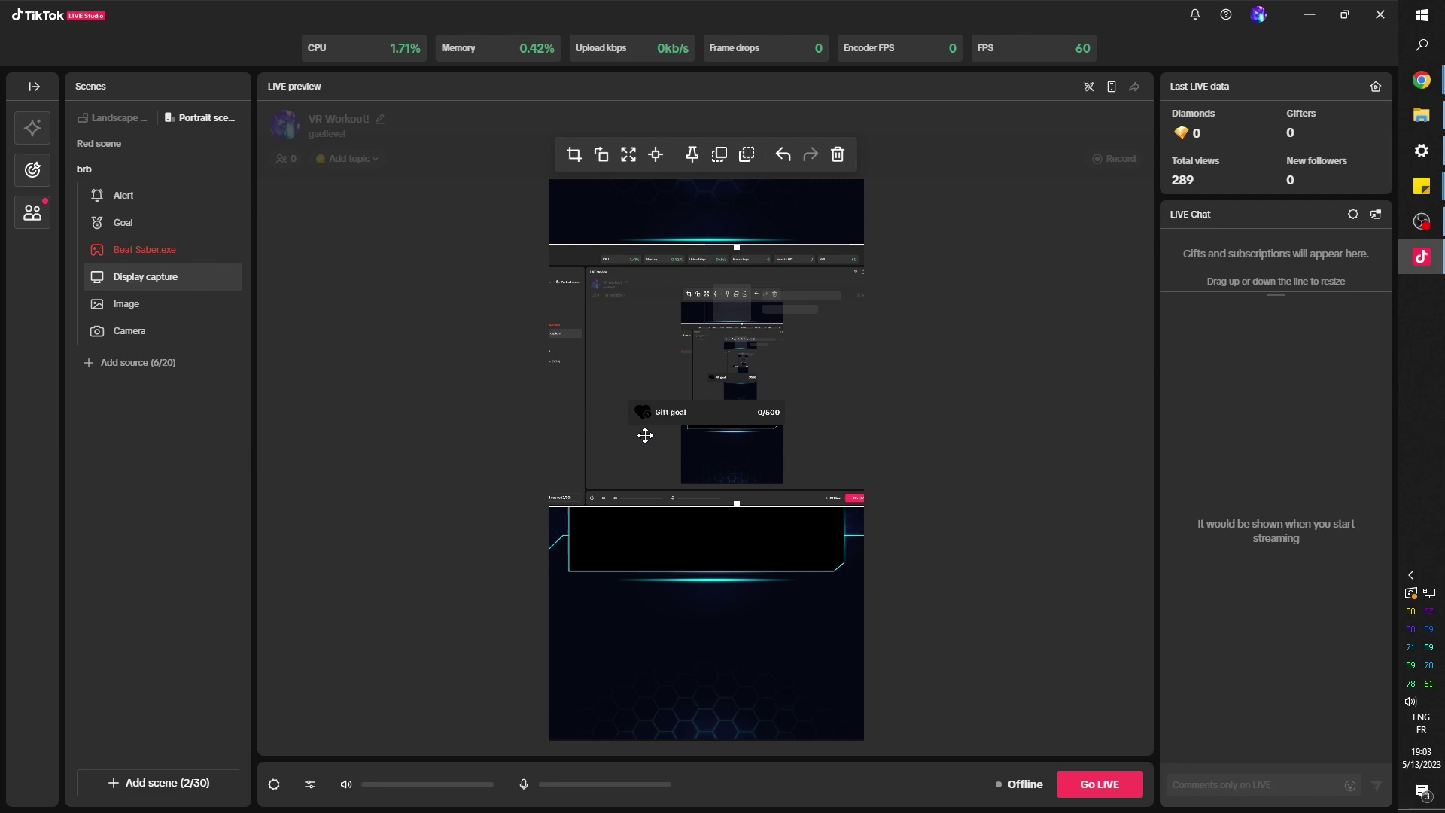
- Place the camera in the lower frame and the screen capture in the top frame
{"action": "left_click", "coordinate": [127, 333]}
{"action": "left_click_drag", "start_coordinate": [660, 346], "coordinate": [662, 698]}
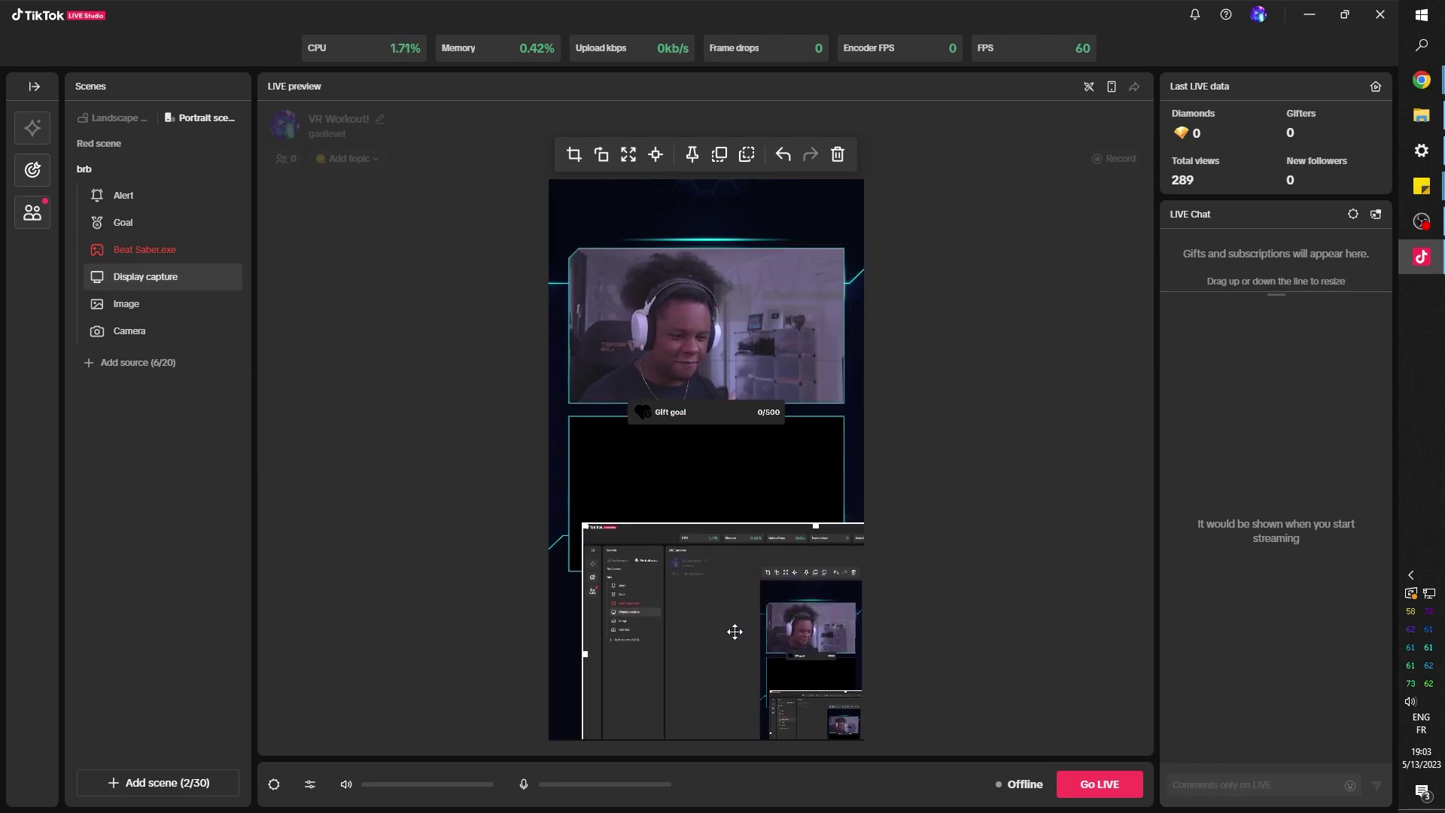
{"action": "left_click_drag", "start_coordinate": [615, 297], "coordinate": [635, 461]}
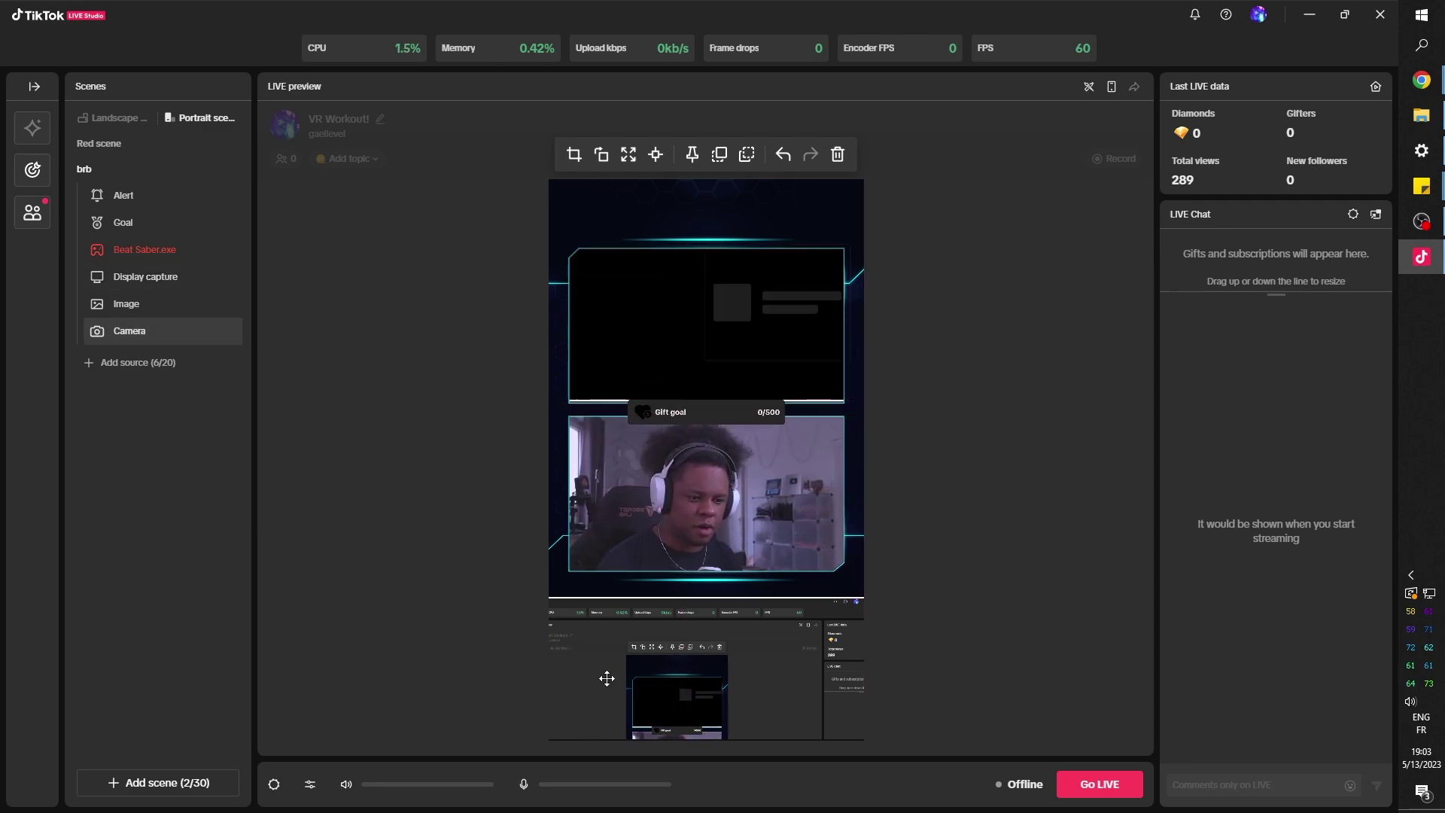
{"action": "left_click_drag", "start_coordinate": [607, 678], "coordinate": [642, 319]}
{"action": "left_click", "coordinate": [667, 555]}
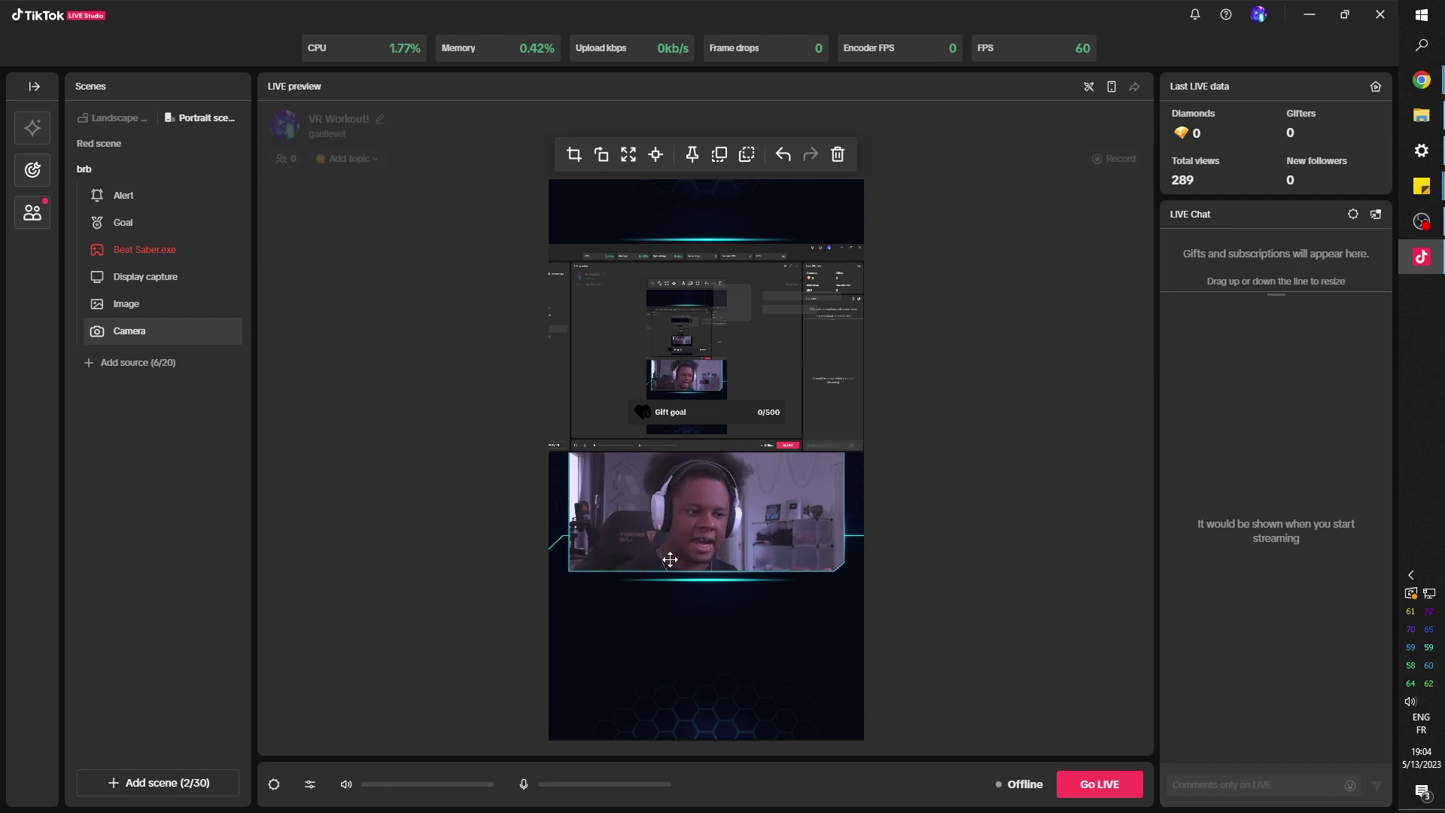
{"action": "left_click", "coordinate": [594, 217]}
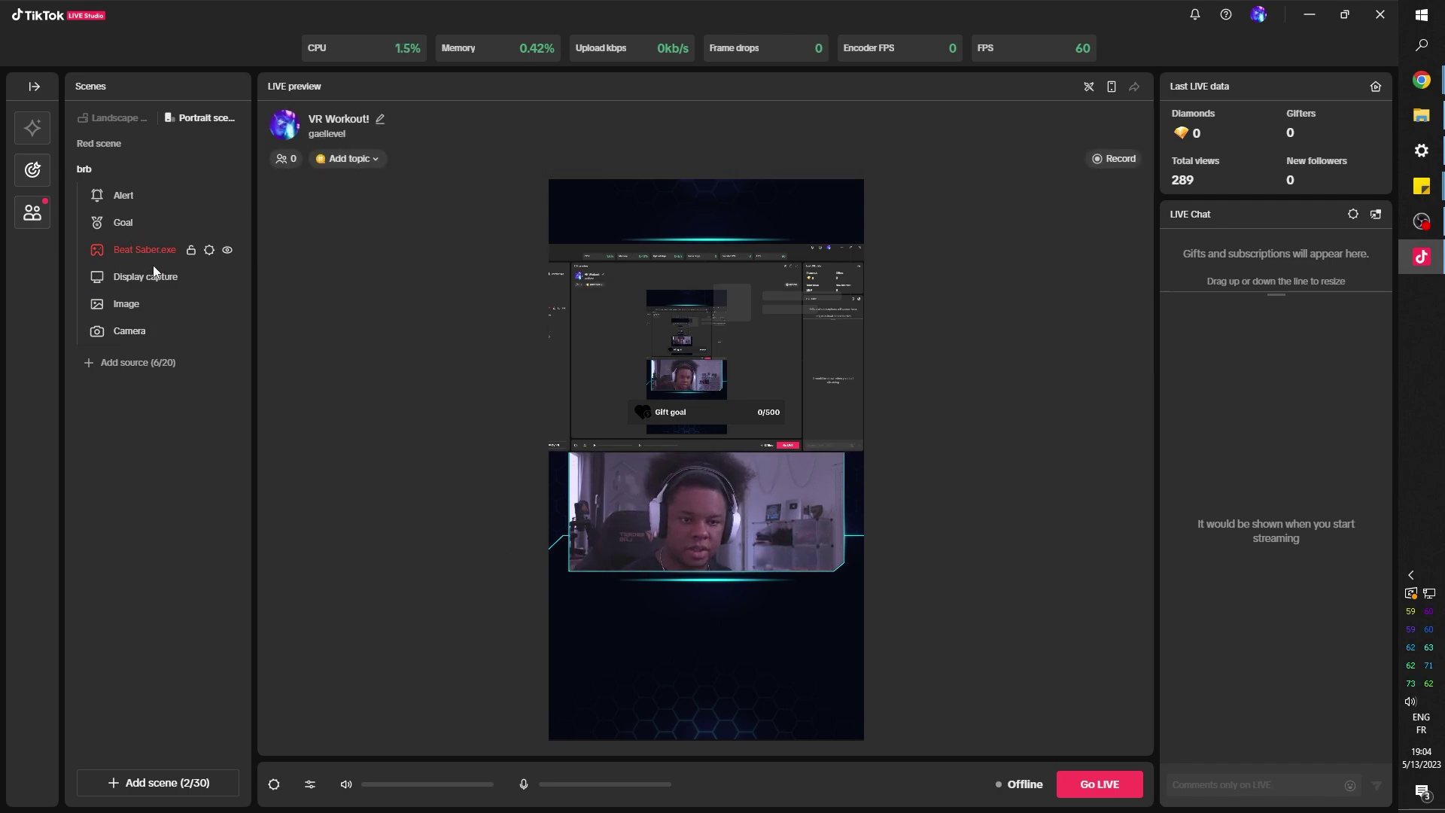
- Delete the Image source and stretch the screen capture across the upper half
{"action": "right_click", "coordinate": [130, 304]}
{"action": "left_click", "coordinate": [210, 459]}
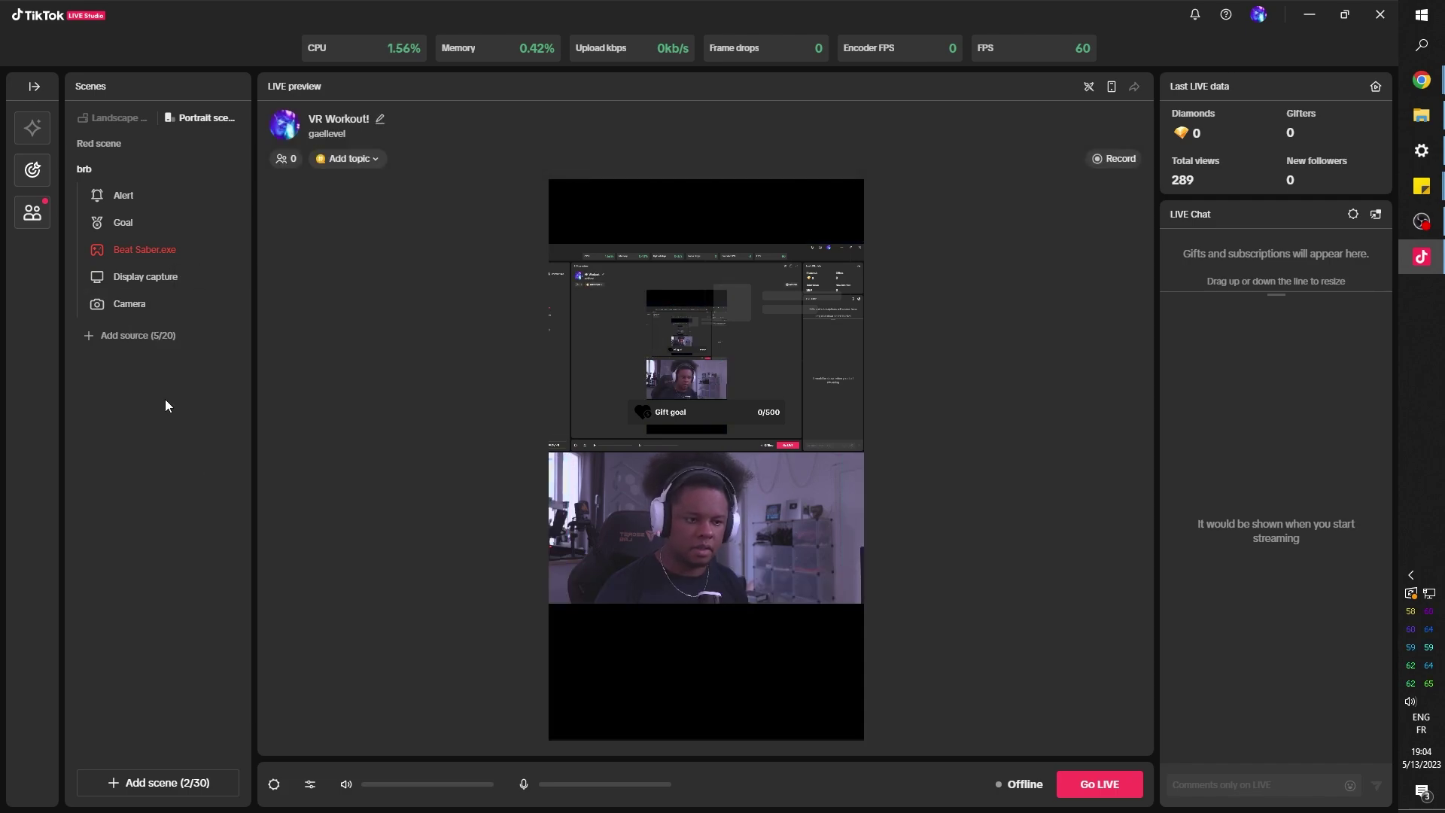
{"action": "left_click", "coordinate": [619, 316]}
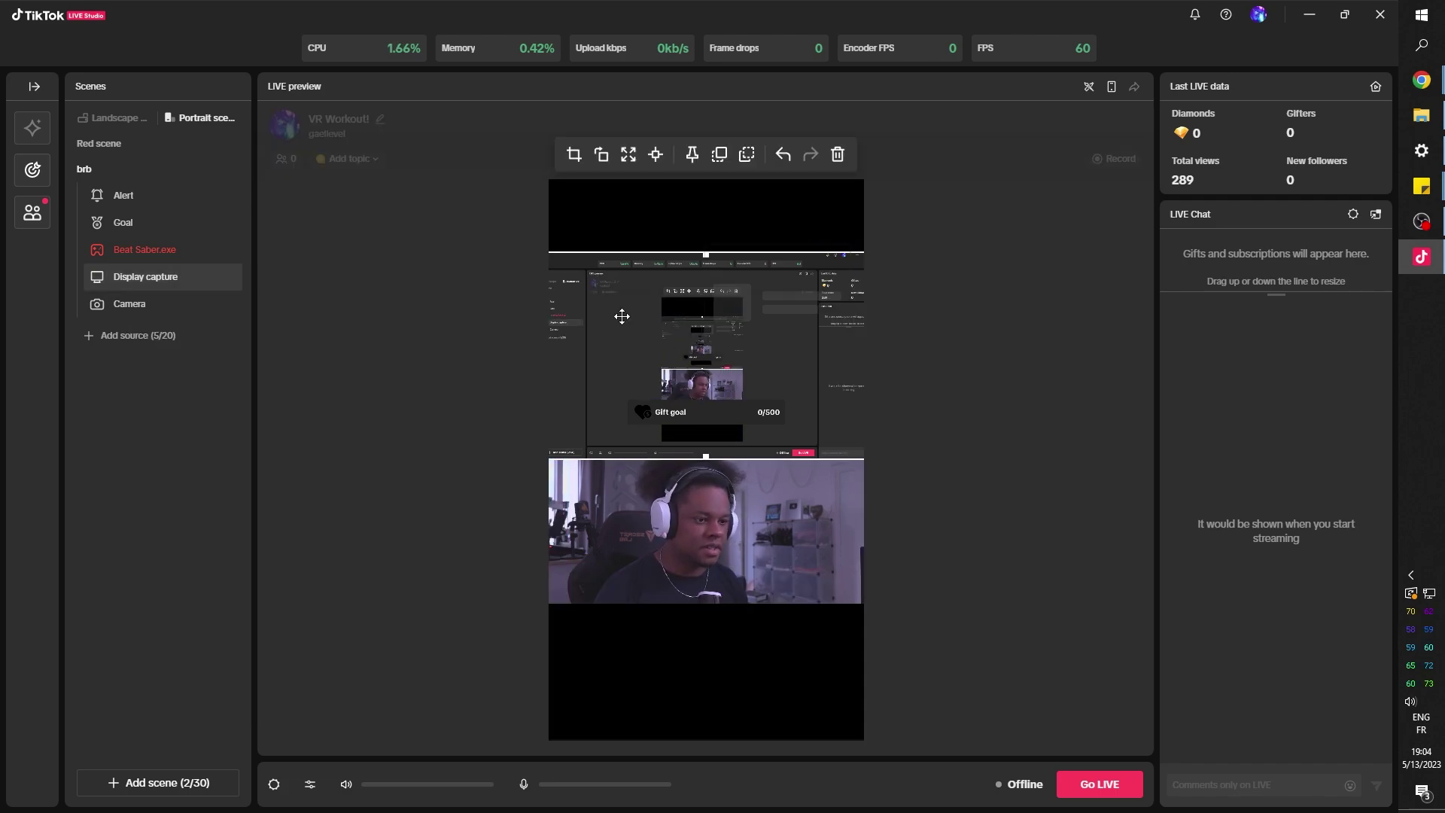
{"action": "left_click", "coordinate": [625, 158]}
{"action": "mouse_move", "coordinate": [646, 506]}
{"action": "left_mouse_down"}
{"action": "mouse_move", "coordinate": [649, 344]}
{"action": "mouse_move", "coordinate": [644, 384]}
{"action": "left_mouse_up"}
{"action": "left_click", "coordinate": [666, 553]}
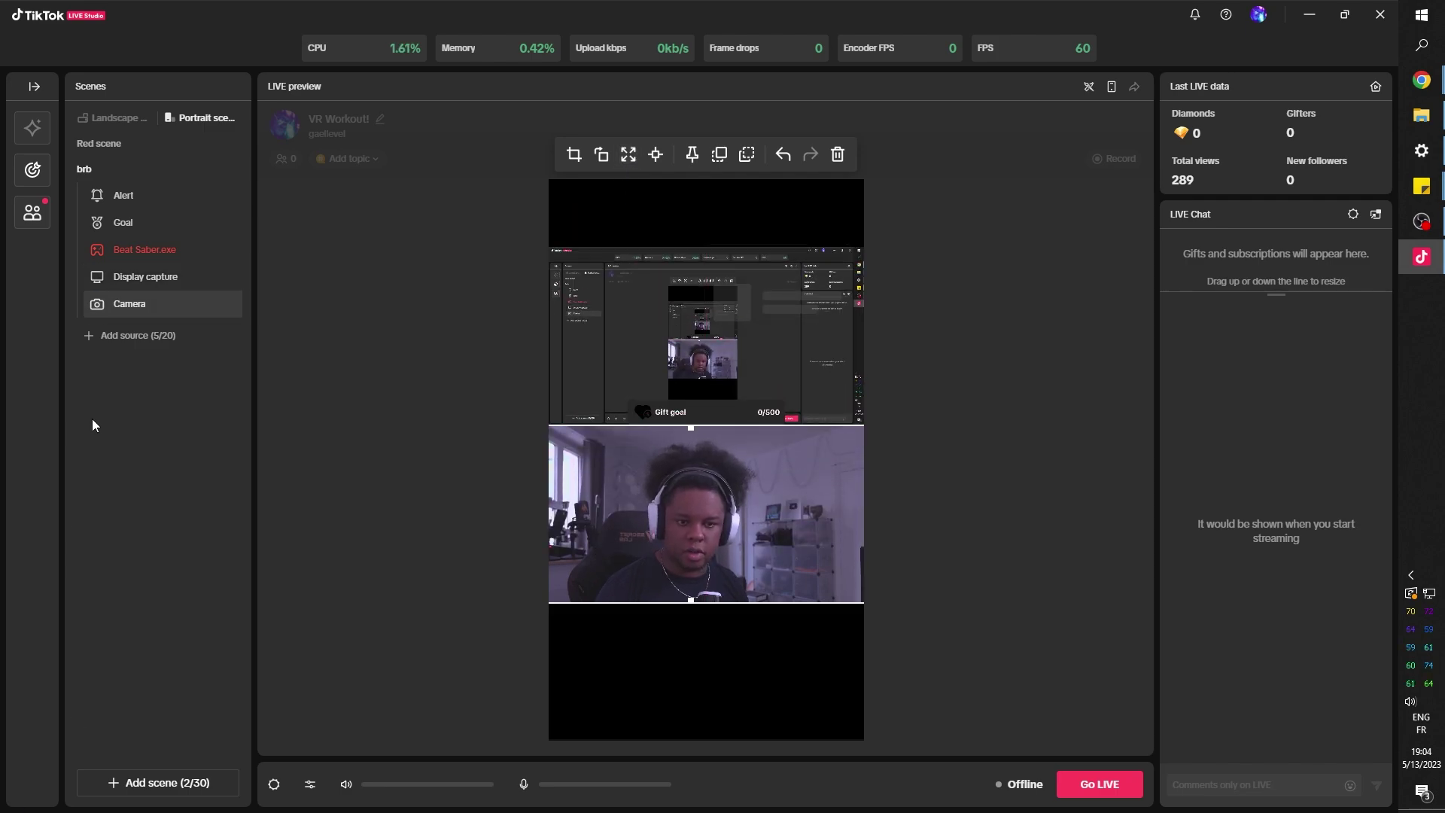
- Add Camera Overlay WIDE.webm from the CORE/EXP folder as a video source
{"action": "left_click", "coordinate": [134, 336]}
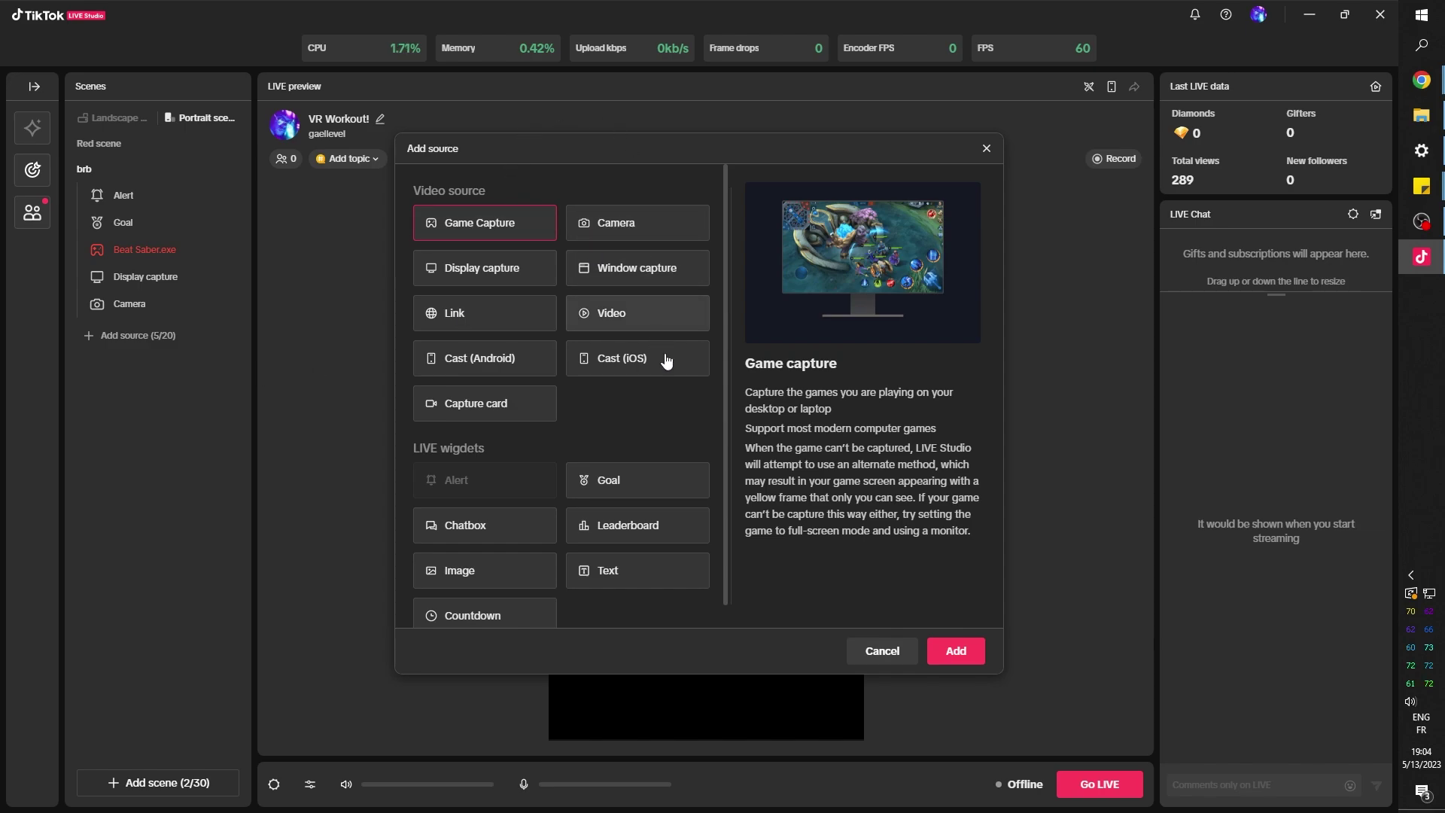
{"action": "left_click", "coordinate": [638, 313]}
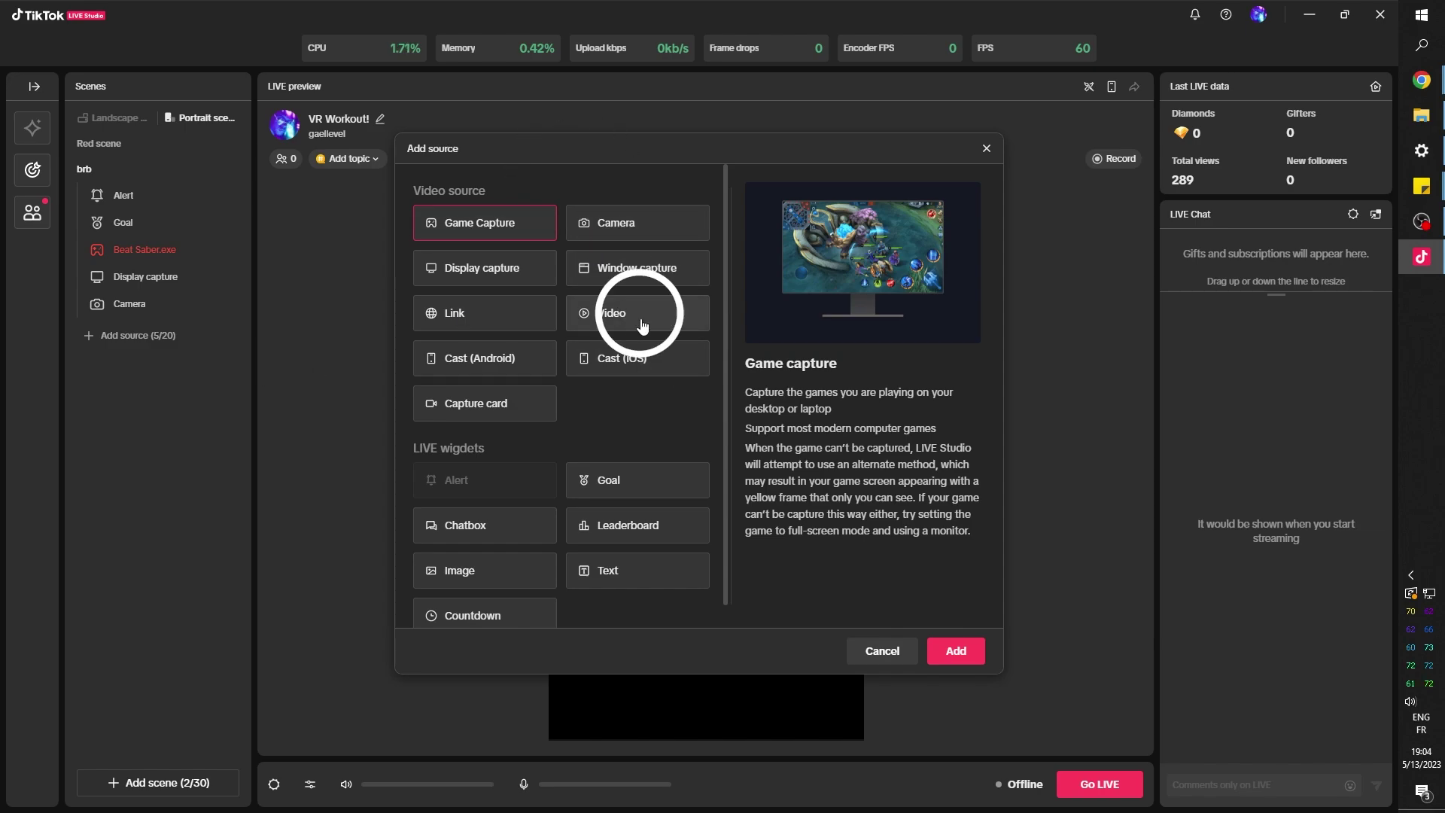
{"action": "left_click", "coordinate": [960, 656]}
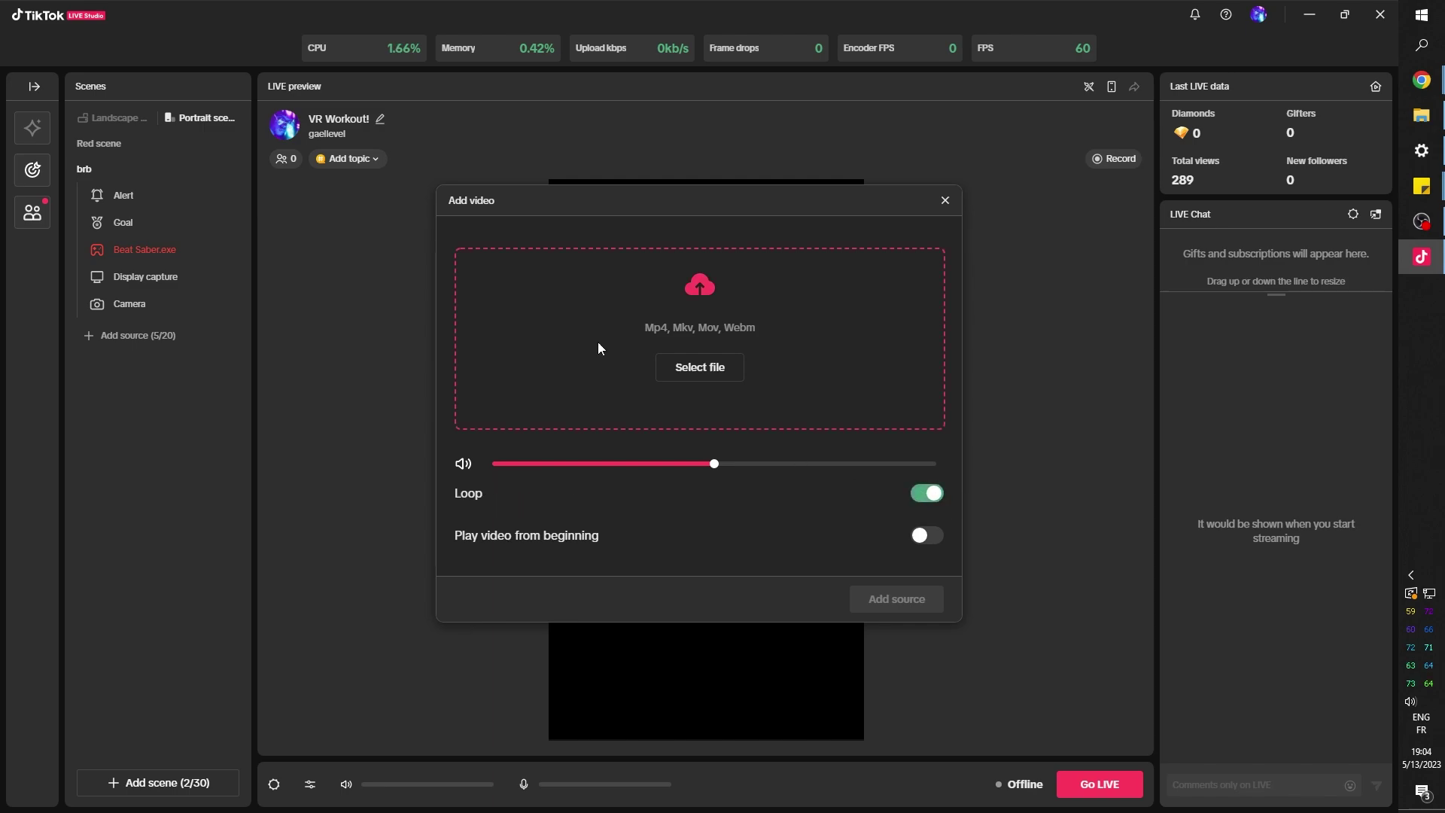
{"action": "left_click", "coordinate": [699, 366]}
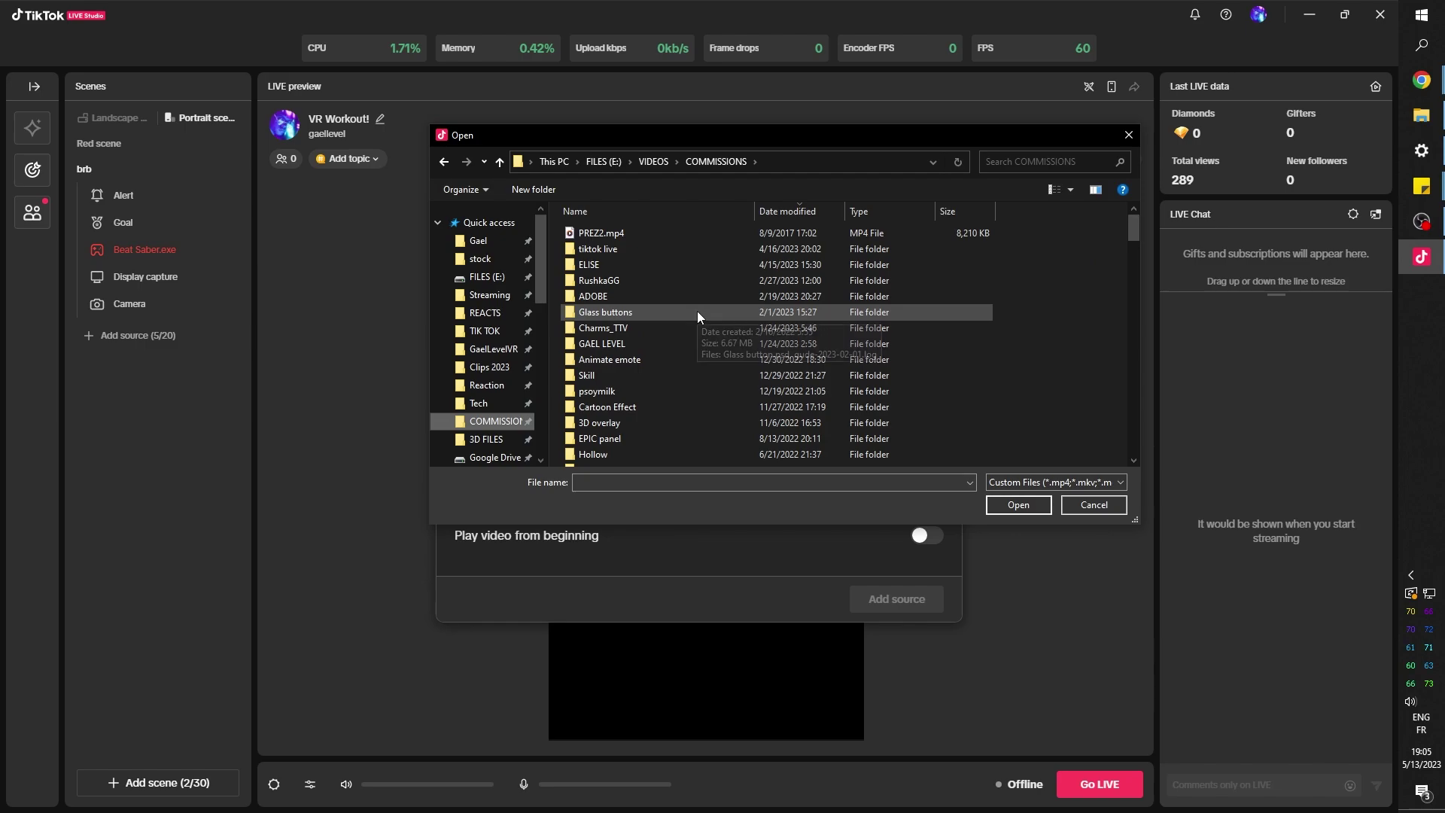
{"action": "scroll", "coordinate": [699, 337], "scroll_direction": "down", "scroll_amount": 1}
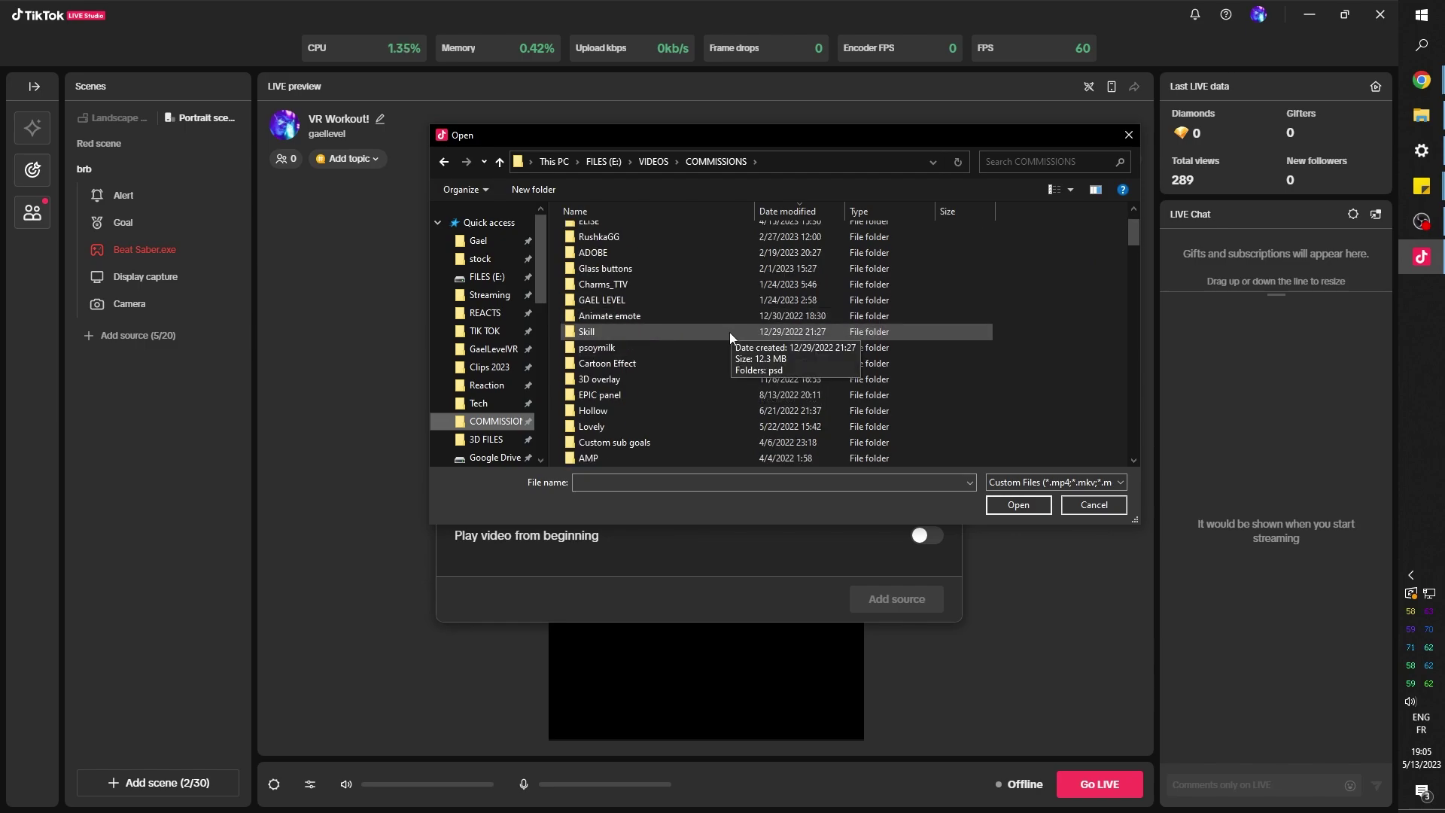
{"action": "scroll", "coordinate": [726, 341], "scroll_direction": "down", "scroll_amount": 2}
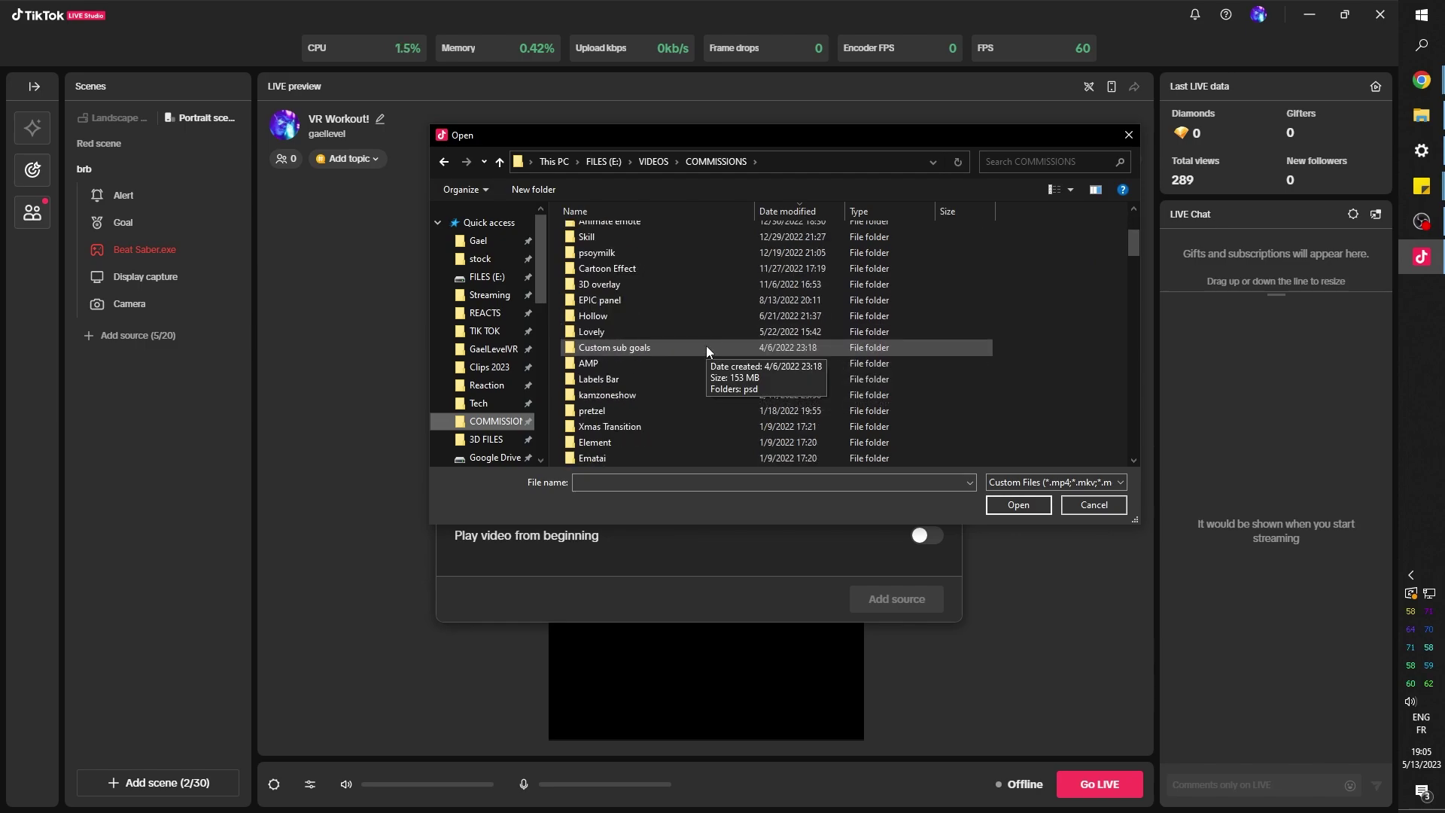
{"action": "scroll", "coordinate": [626, 290], "scroll_direction": "down", "scroll_amount": 3}
{"action": "double_click", "coordinate": [627, 284]}
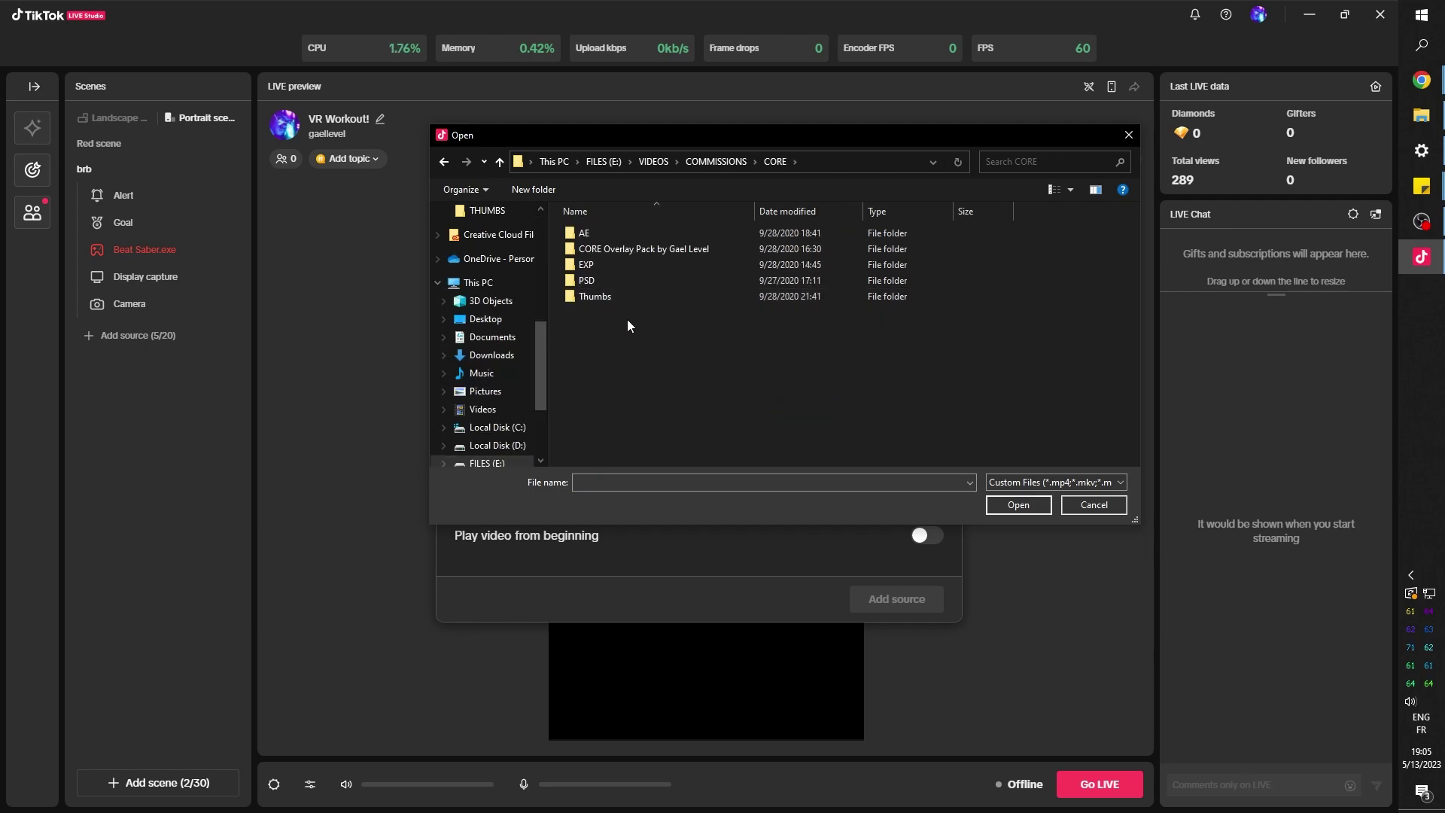
{"action": "double_click", "coordinate": [586, 264]}
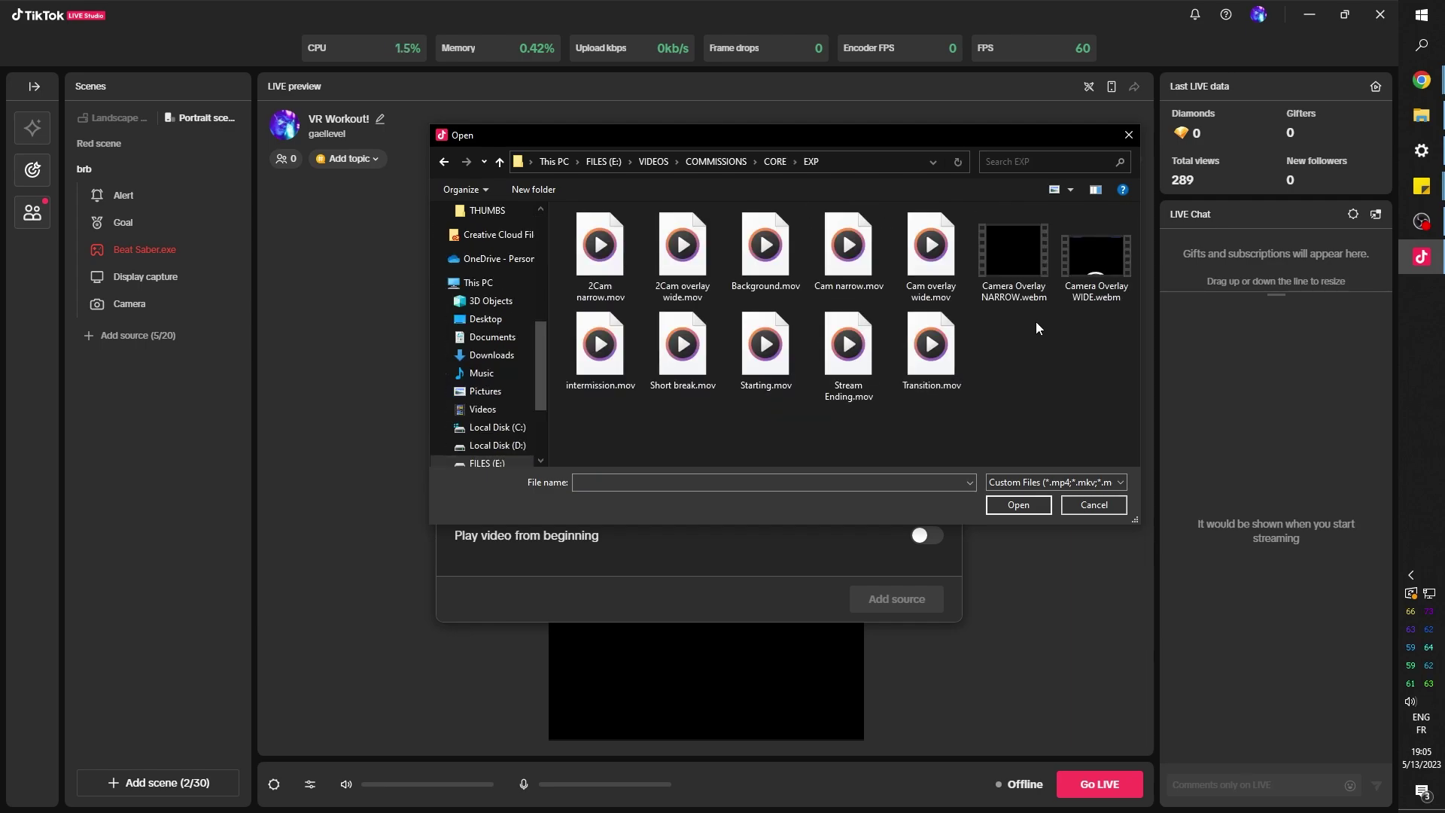
{"action": "left_click", "coordinate": [1082, 302]}
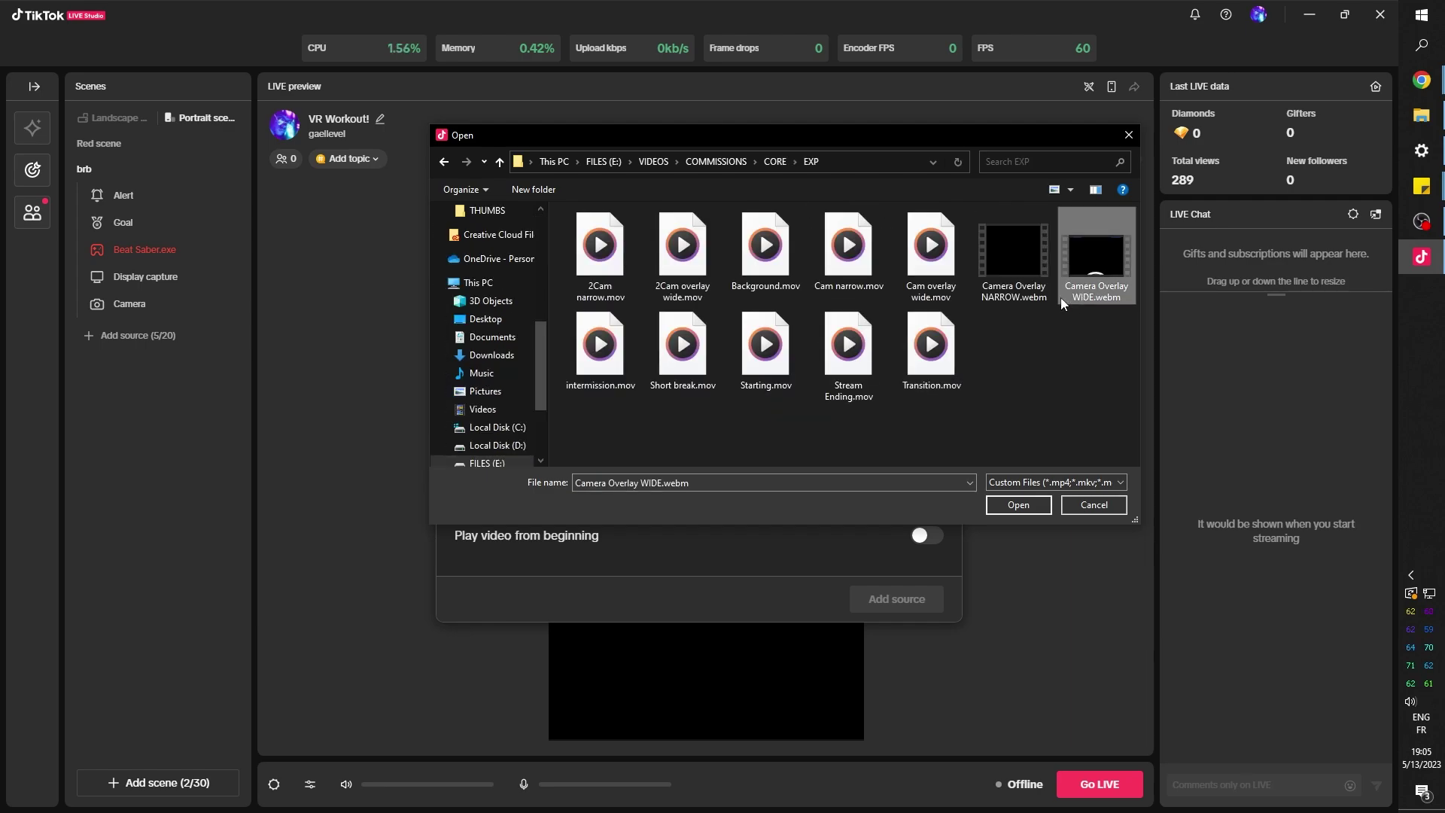
{"action": "left_click", "coordinate": [1012, 505]}
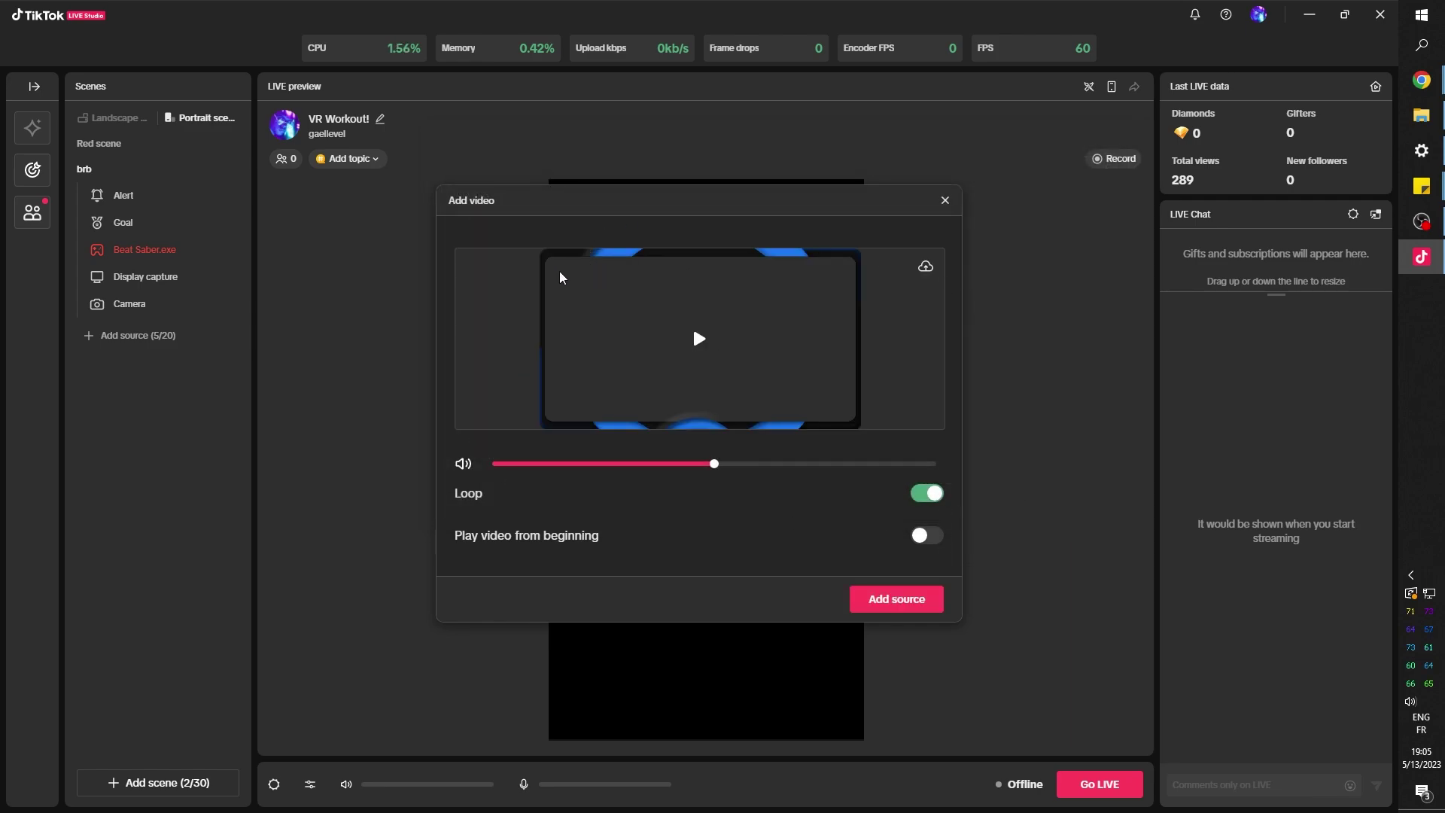
{"action": "left_click", "coordinate": [898, 600]}
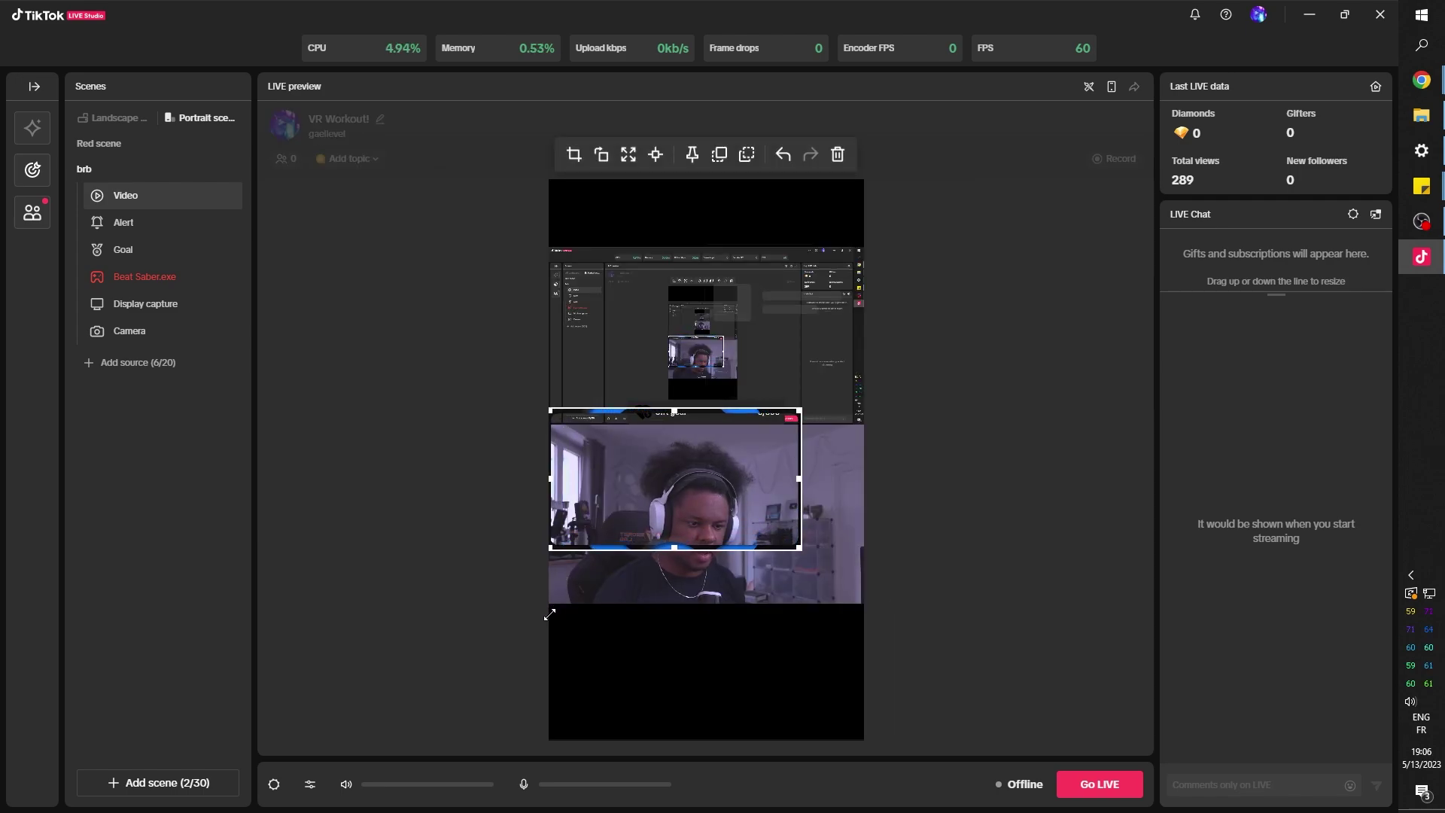
- Stretch the overlay video to full width and raise it over the screen capture
{"action": "left_click", "coordinate": [630, 154]}
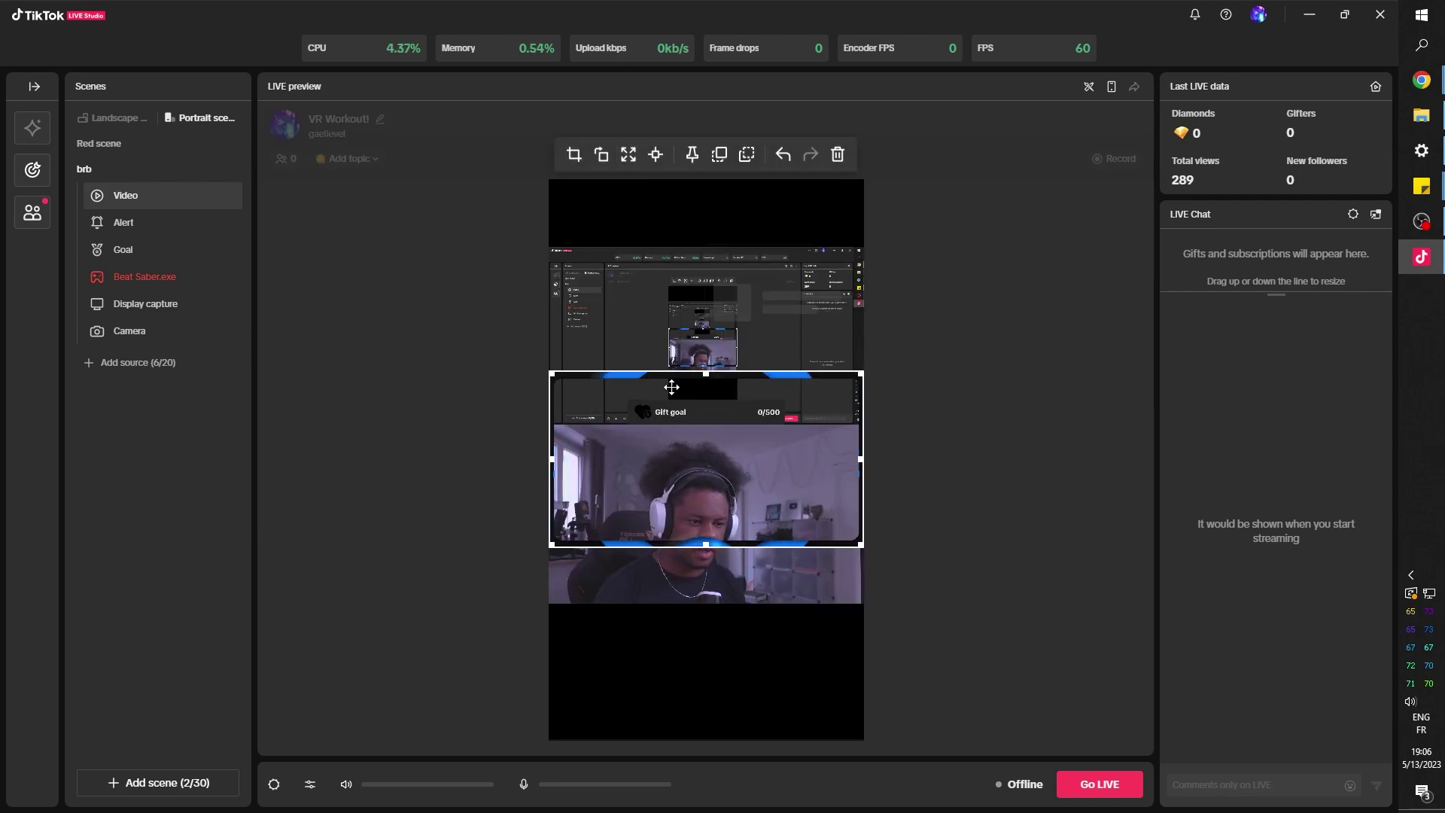
{"action": "left_click_drag", "start_coordinate": [671, 378], "coordinate": [672, 258]}
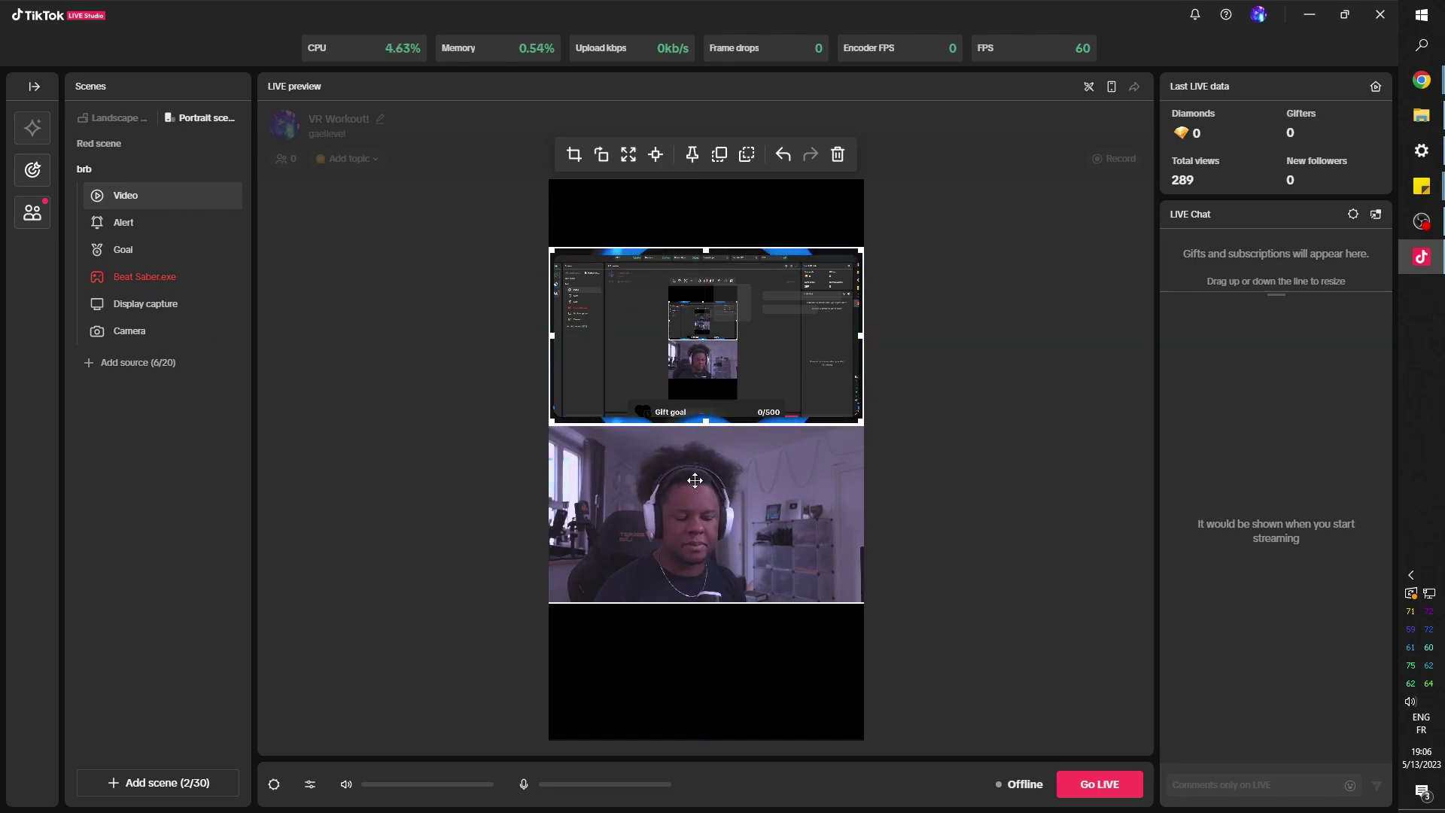
{"action": "left_click", "coordinate": [423, 543]}
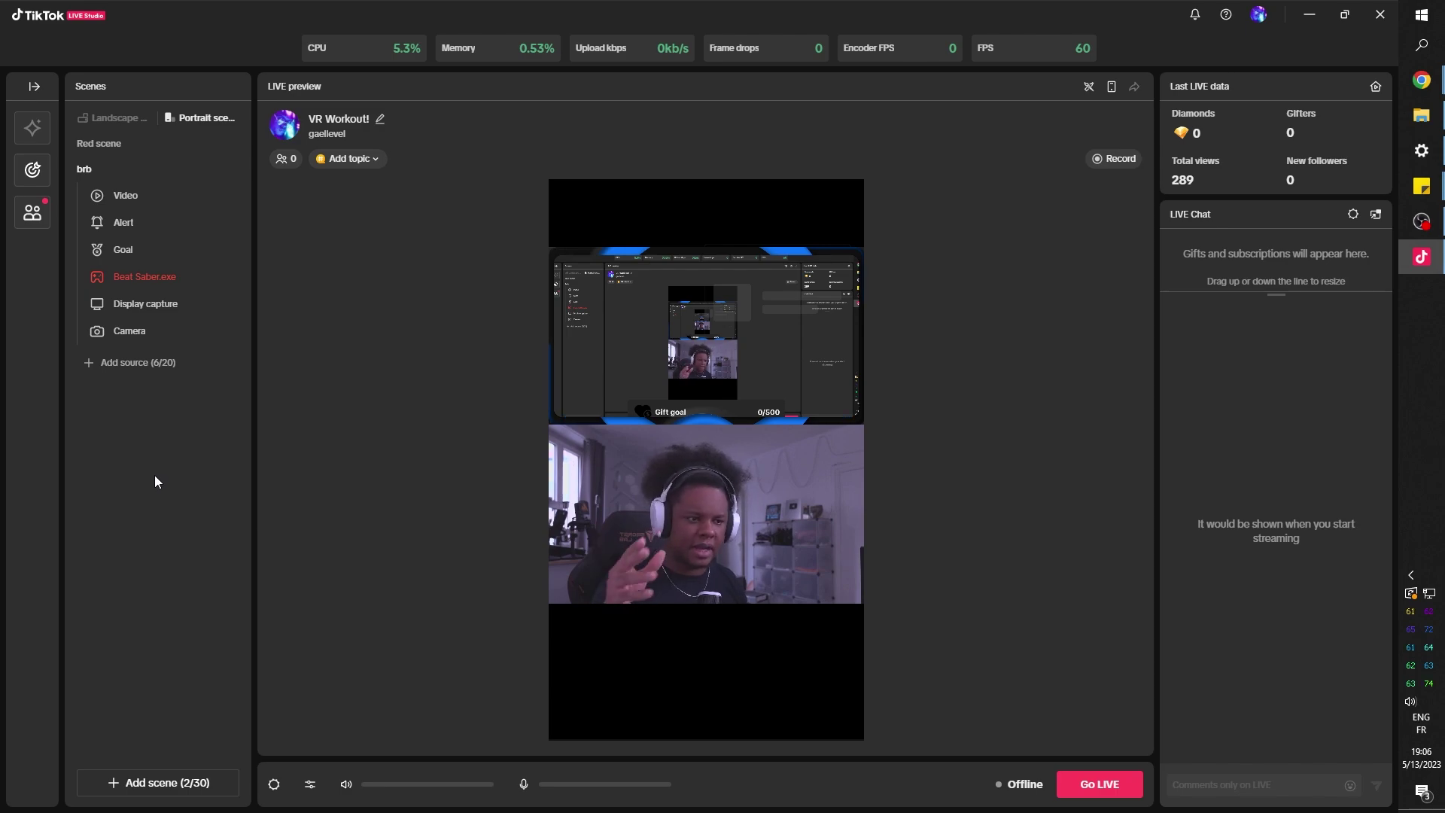
- Add Scene_Background.mp4 as a video source
{"action": "left_click", "coordinate": [159, 363]}
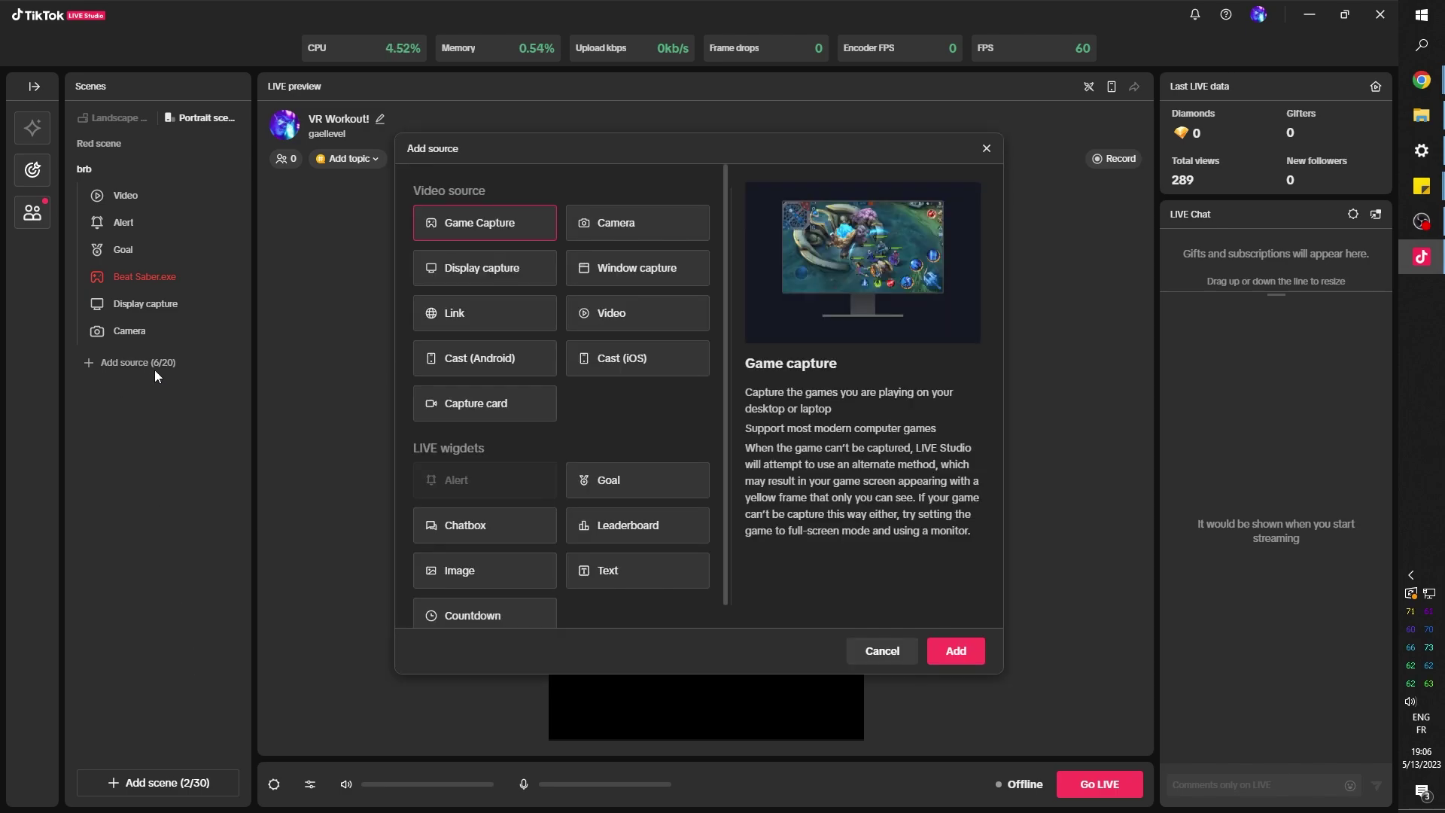
{"action": "left_click", "coordinate": [638, 310]}
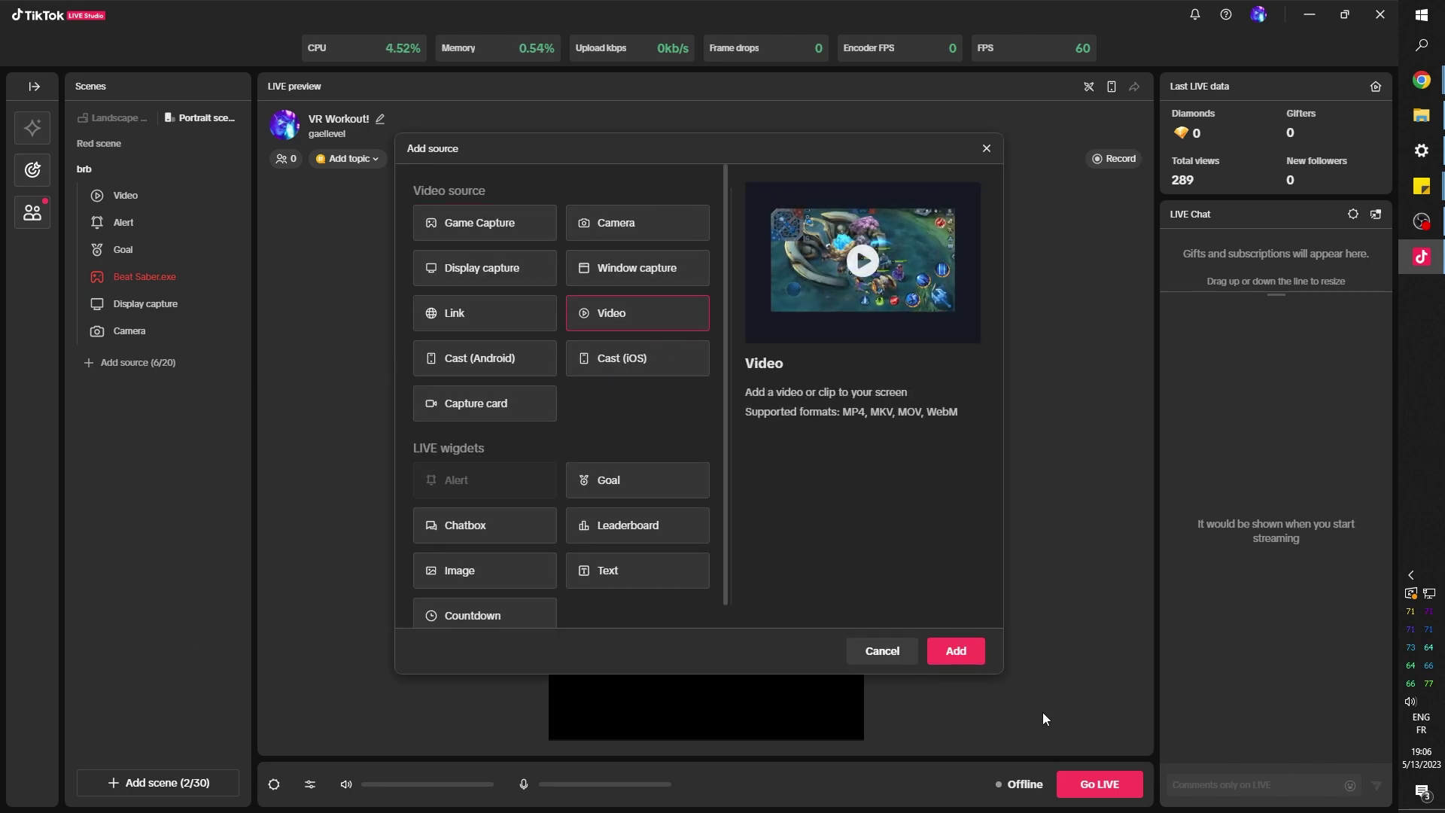
{"action": "left_click", "coordinate": [953, 651]}
{"action": "left_click", "coordinate": [702, 383]}
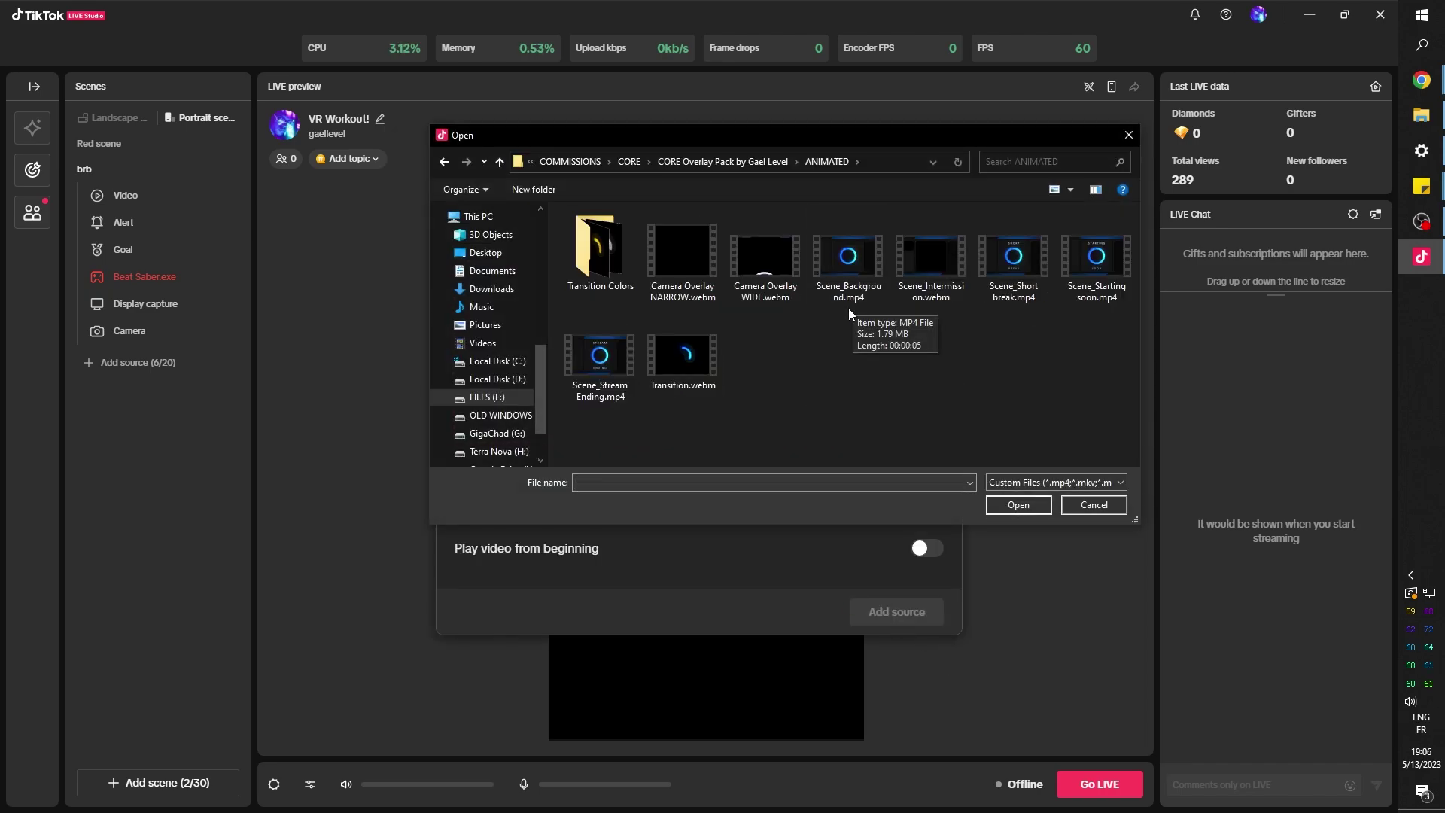
{"action": "left_click", "coordinate": [848, 301]}
{"action": "left_click", "coordinate": [1019, 505]}
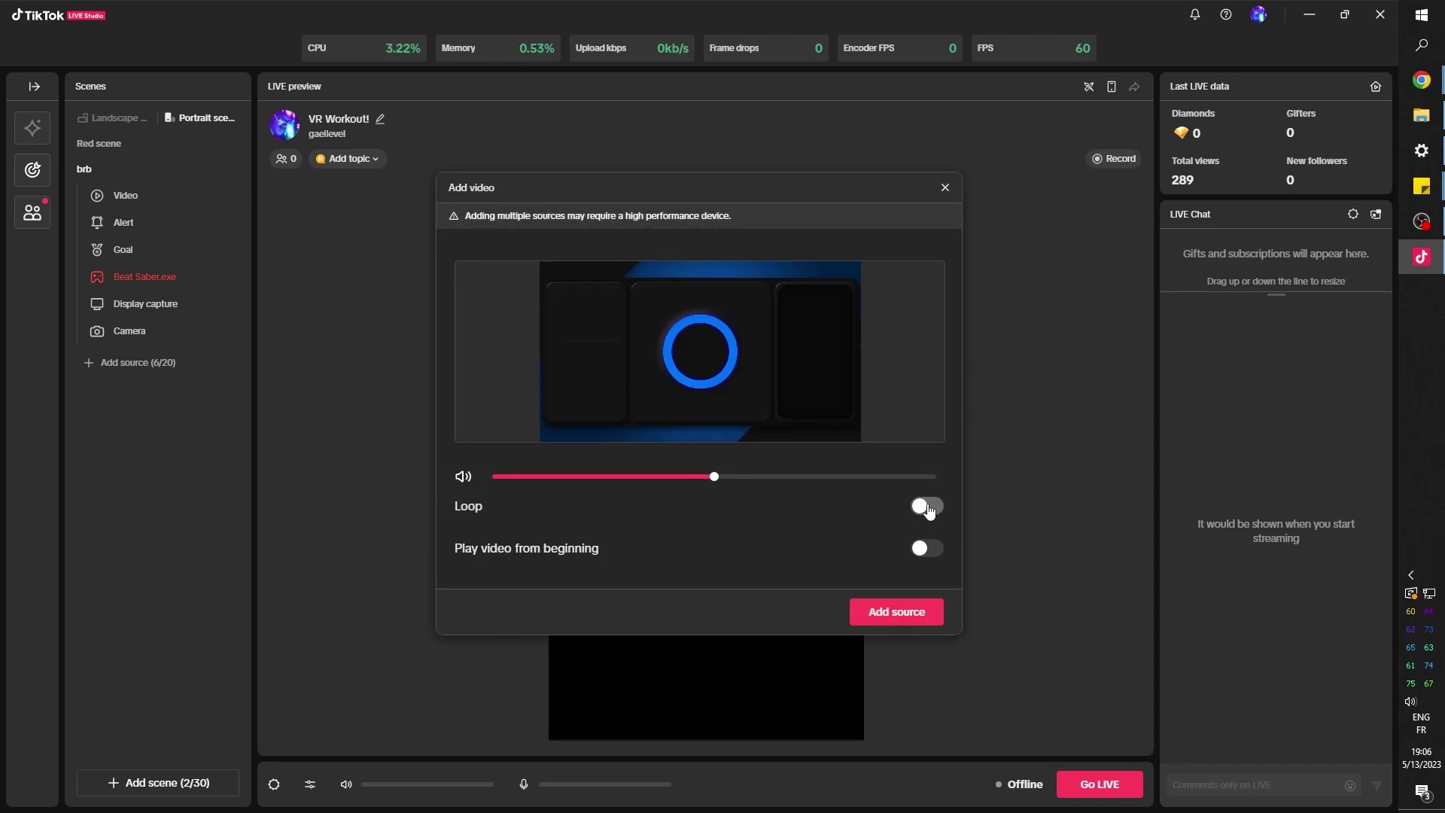
{"action": "left_click", "coordinate": [890, 623]}
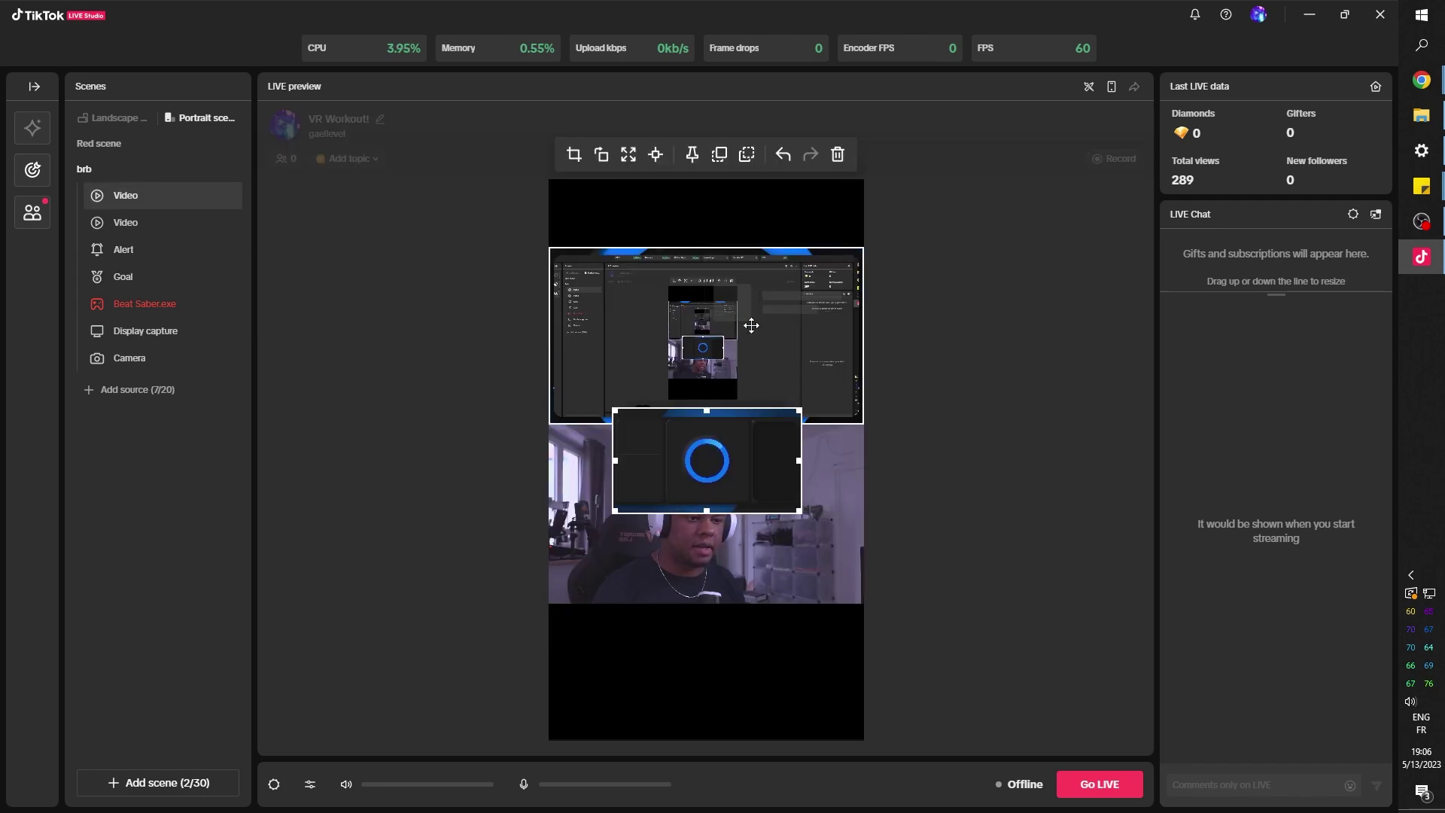
- Stretch the blue ring video over the whole canvas and send it behind all sources
{"action": "mouse_move", "coordinate": [616, 413]}
{"action": "left_mouse_down"}
{"action": "mouse_move", "coordinate": [362, 108]}
{"action": "mouse_move", "coordinate": [519, 195]}
{"action": "mouse_move", "coordinate": [135, 38]}
{"action": "left_mouse_up"}
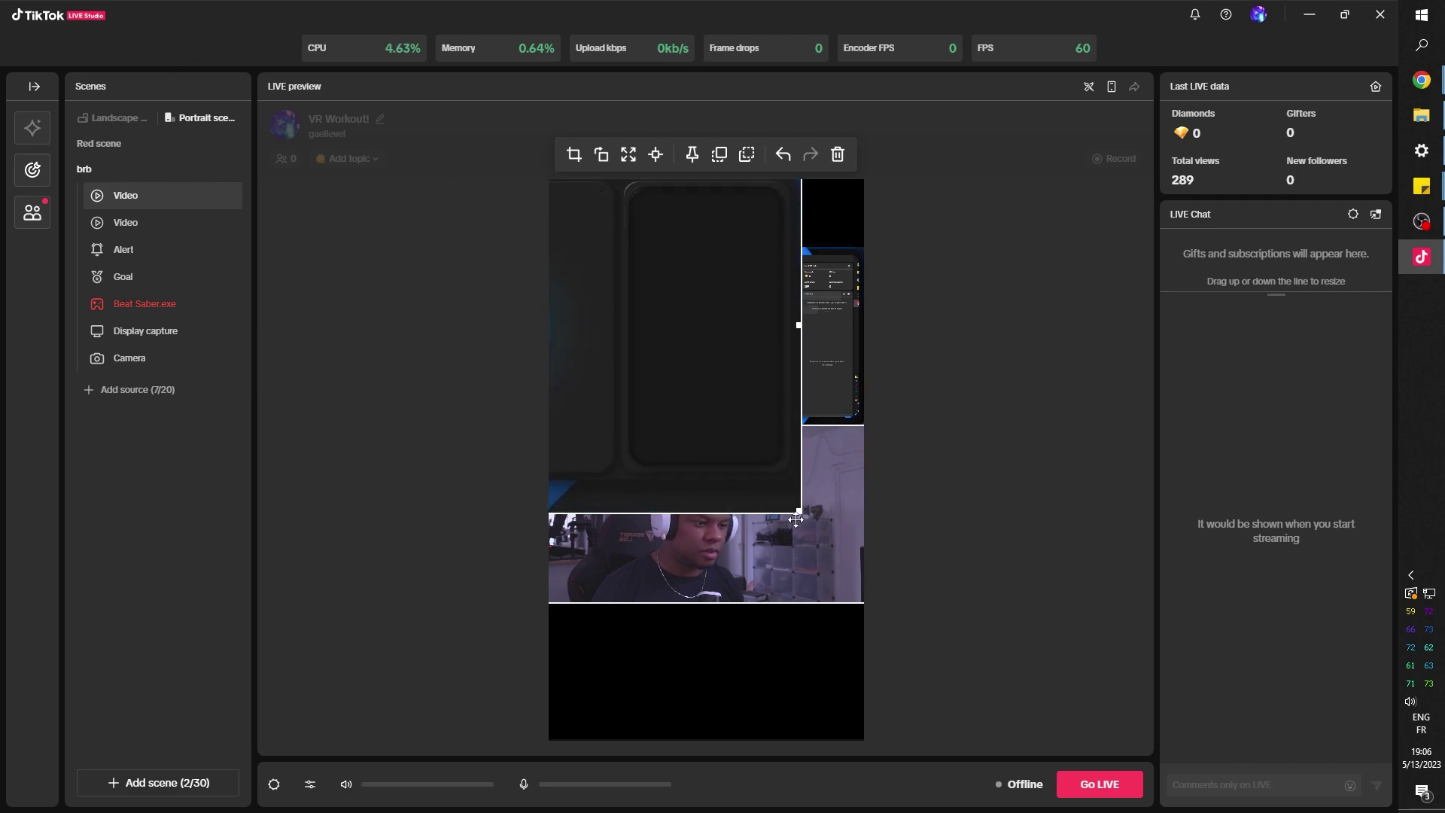
{"action": "left_click_drag", "start_coordinate": [799, 518], "coordinate": [1436, 775]}
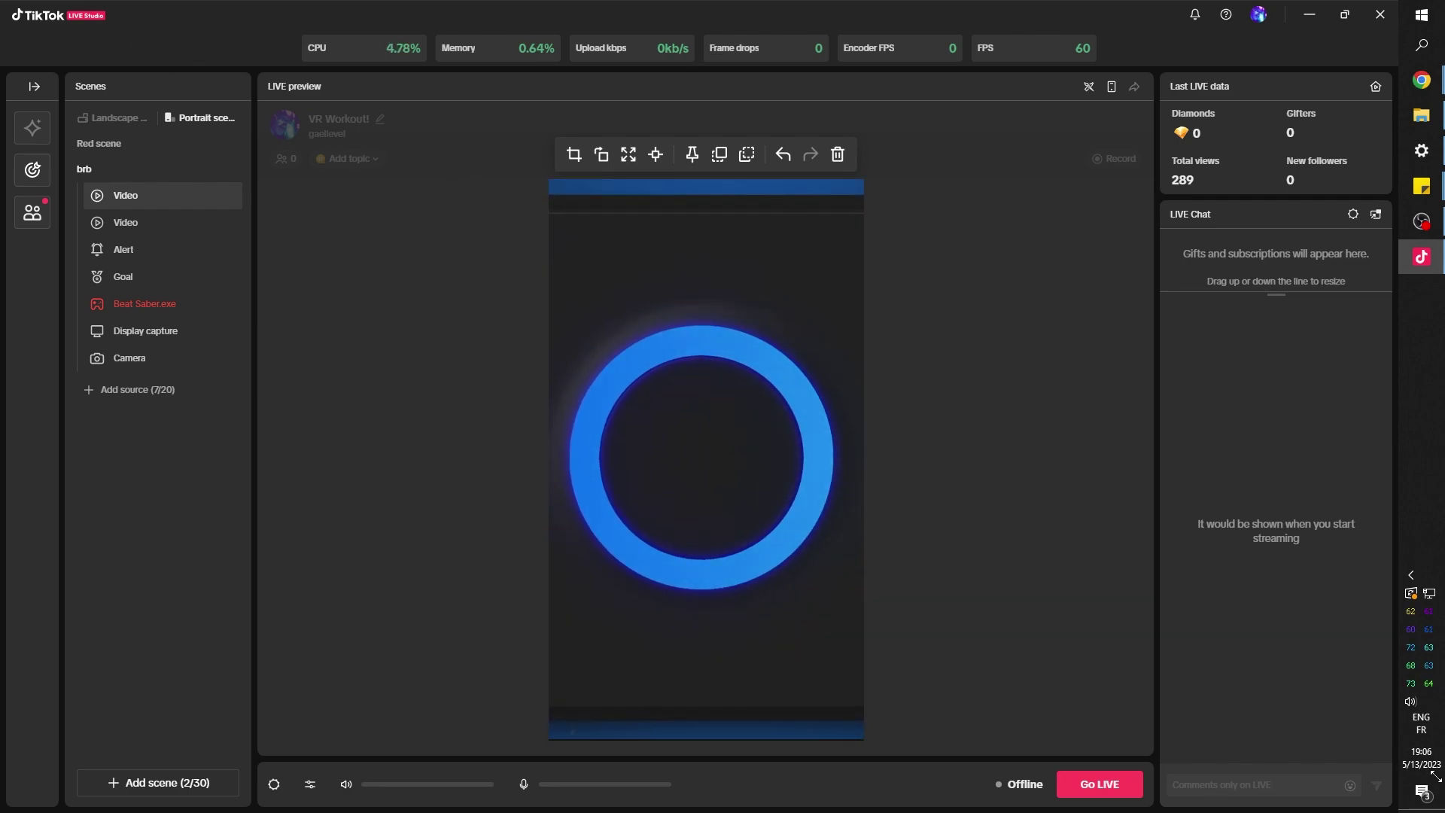
{"action": "left_click_drag", "start_coordinate": [125, 195], "coordinate": [126, 360]}
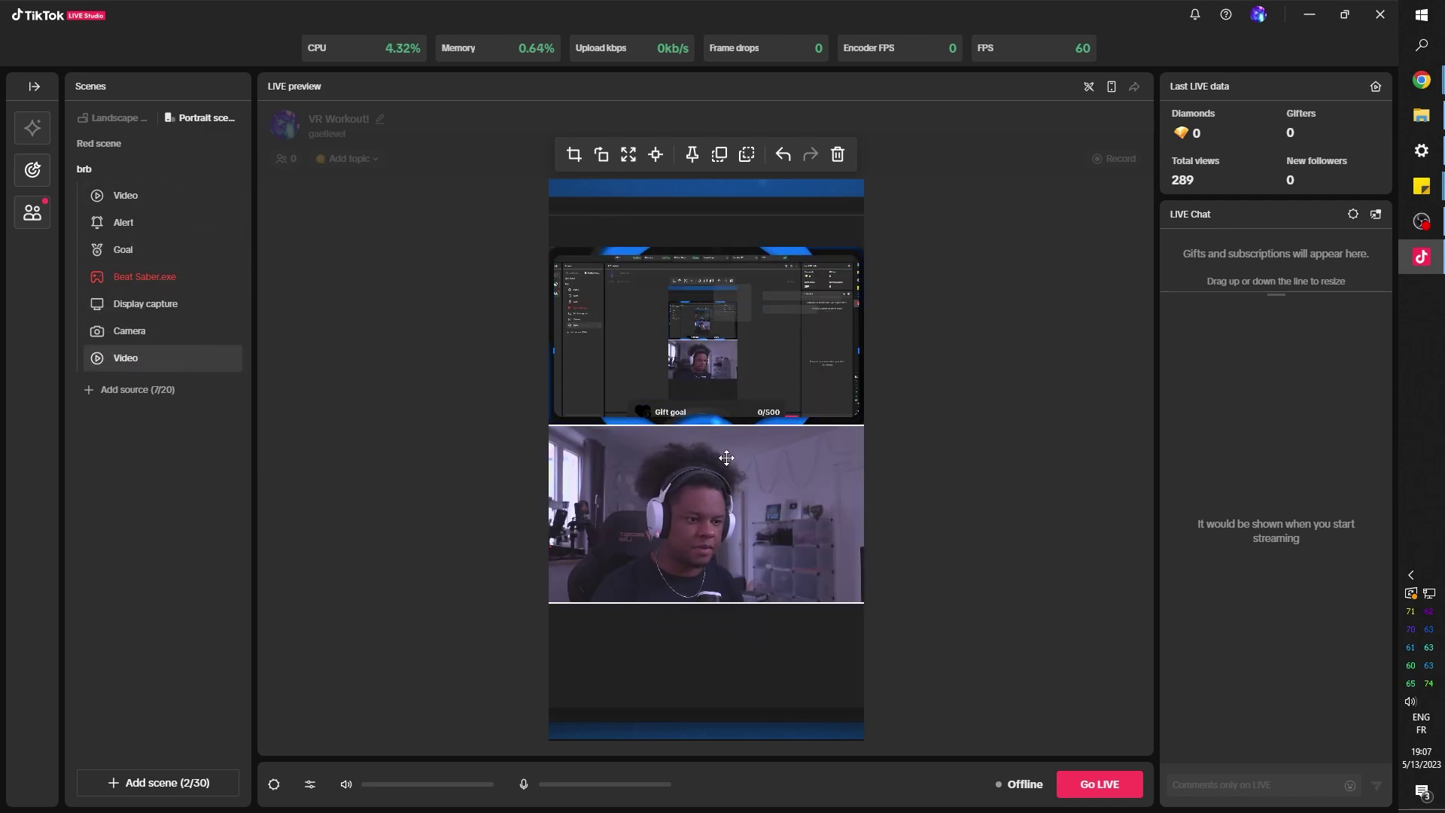
- Nudge the camera feed up so it sits directly under the screen capture
{"action": "left_click", "coordinate": [676, 506]}
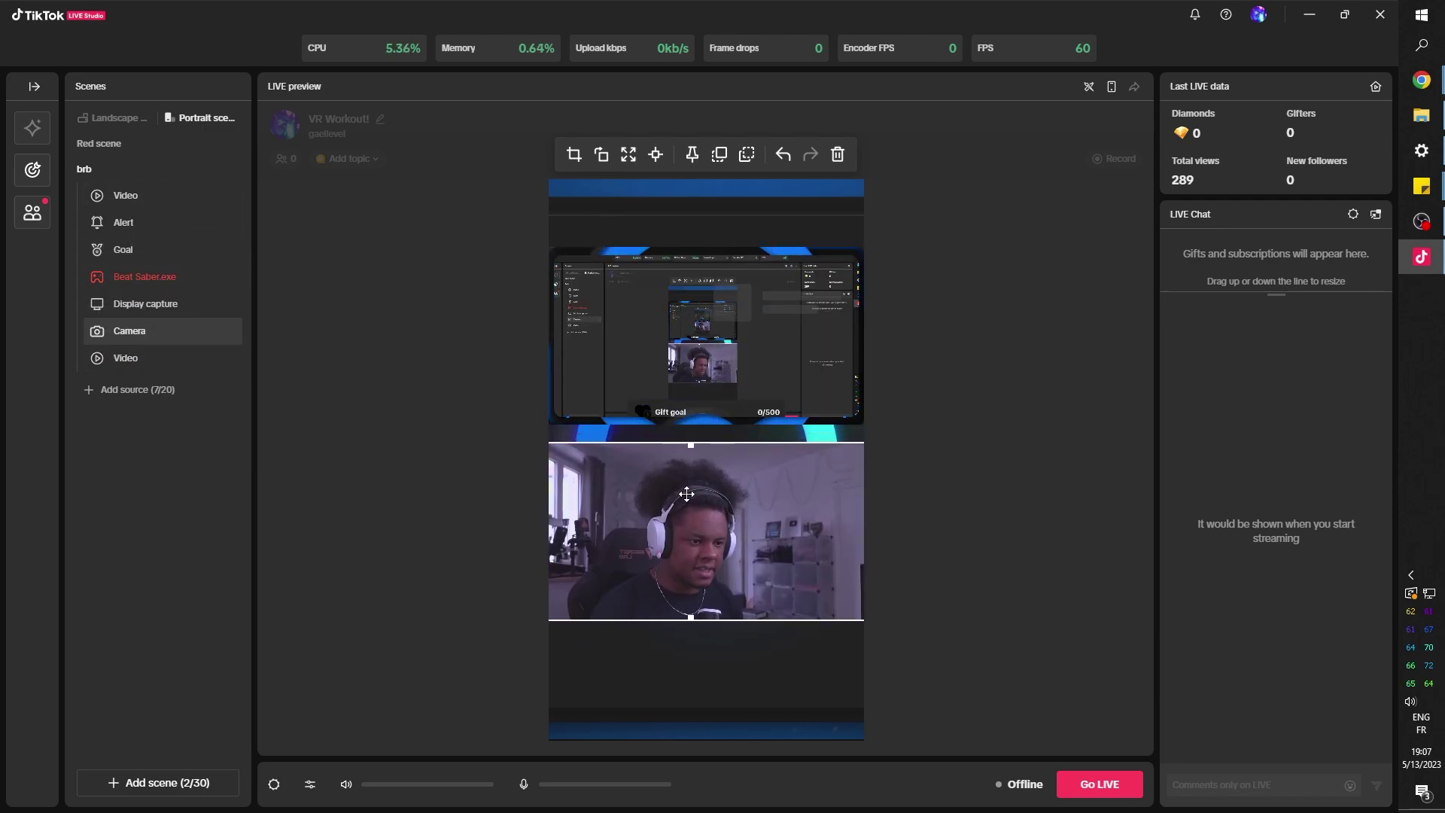
{"action": "left_click_drag", "start_coordinate": [686, 493], "coordinate": [678, 500]}
{"action": "key", "text": "Down"}
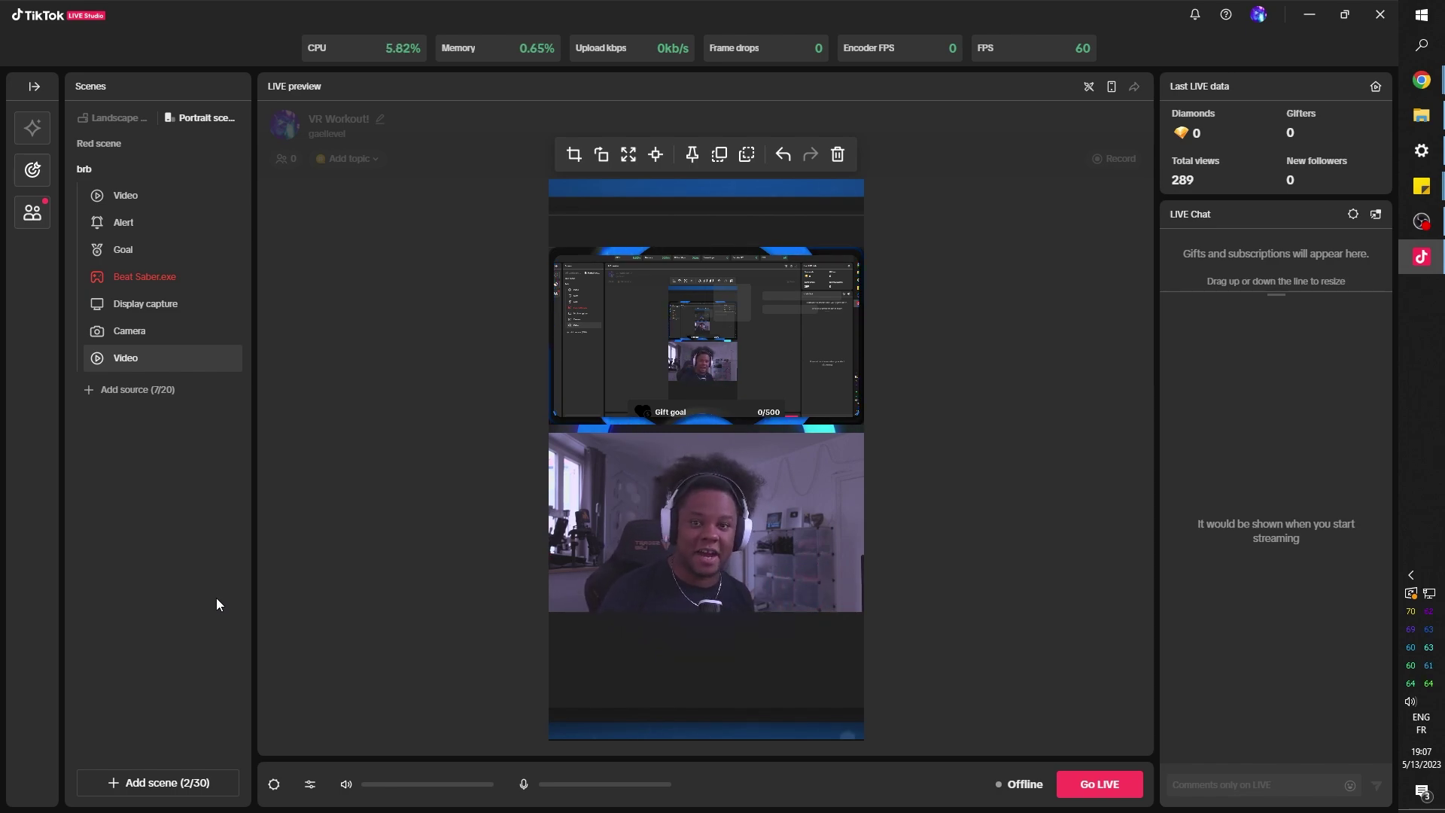
{"action": "left_click", "coordinate": [216, 599]}
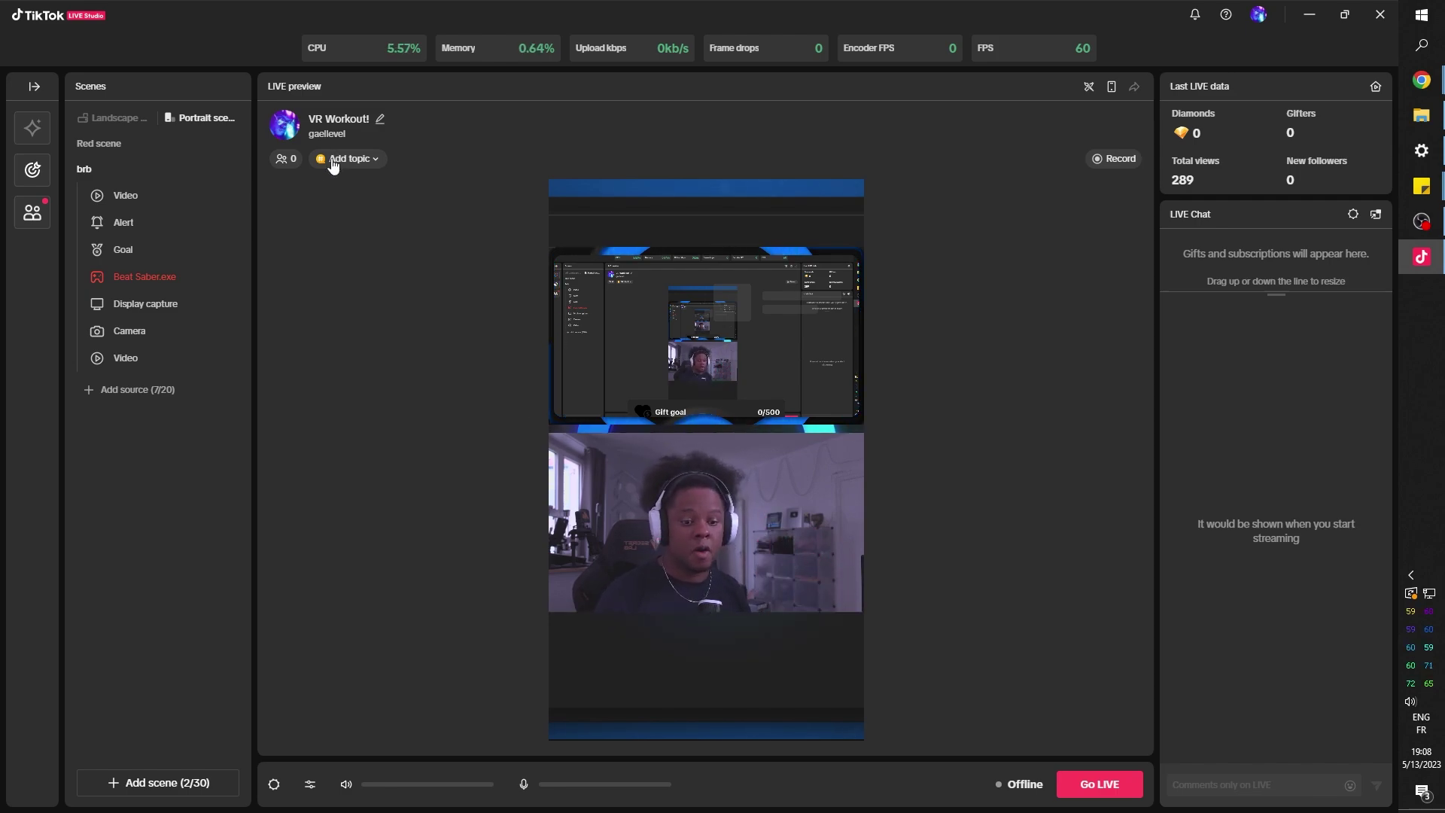
- Add Scene_Short break.mp4 as a looping video source
{"action": "left_click", "coordinate": [125, 394]}
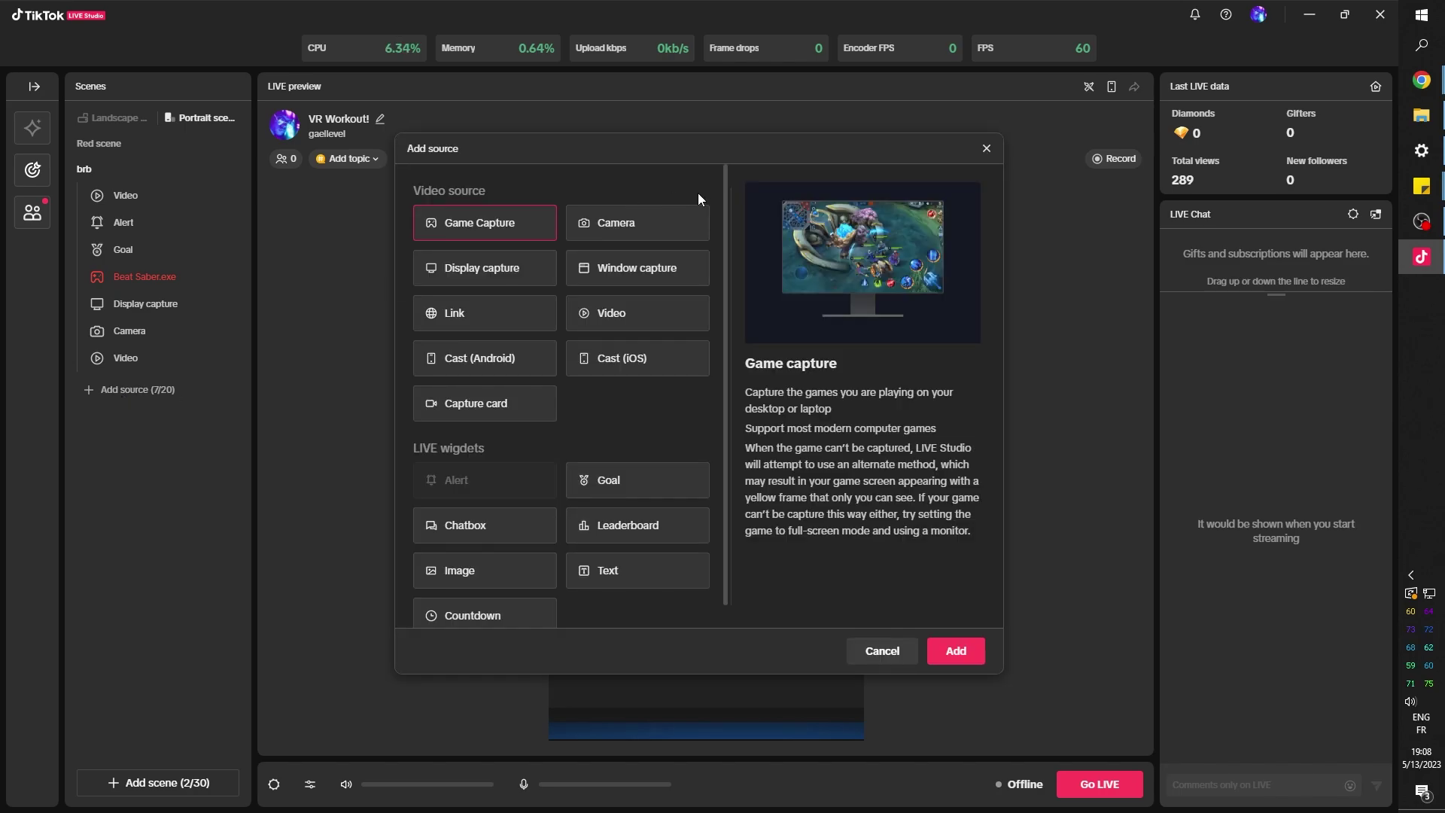
{"action": "double_click", "coordinate": [612, 316]}
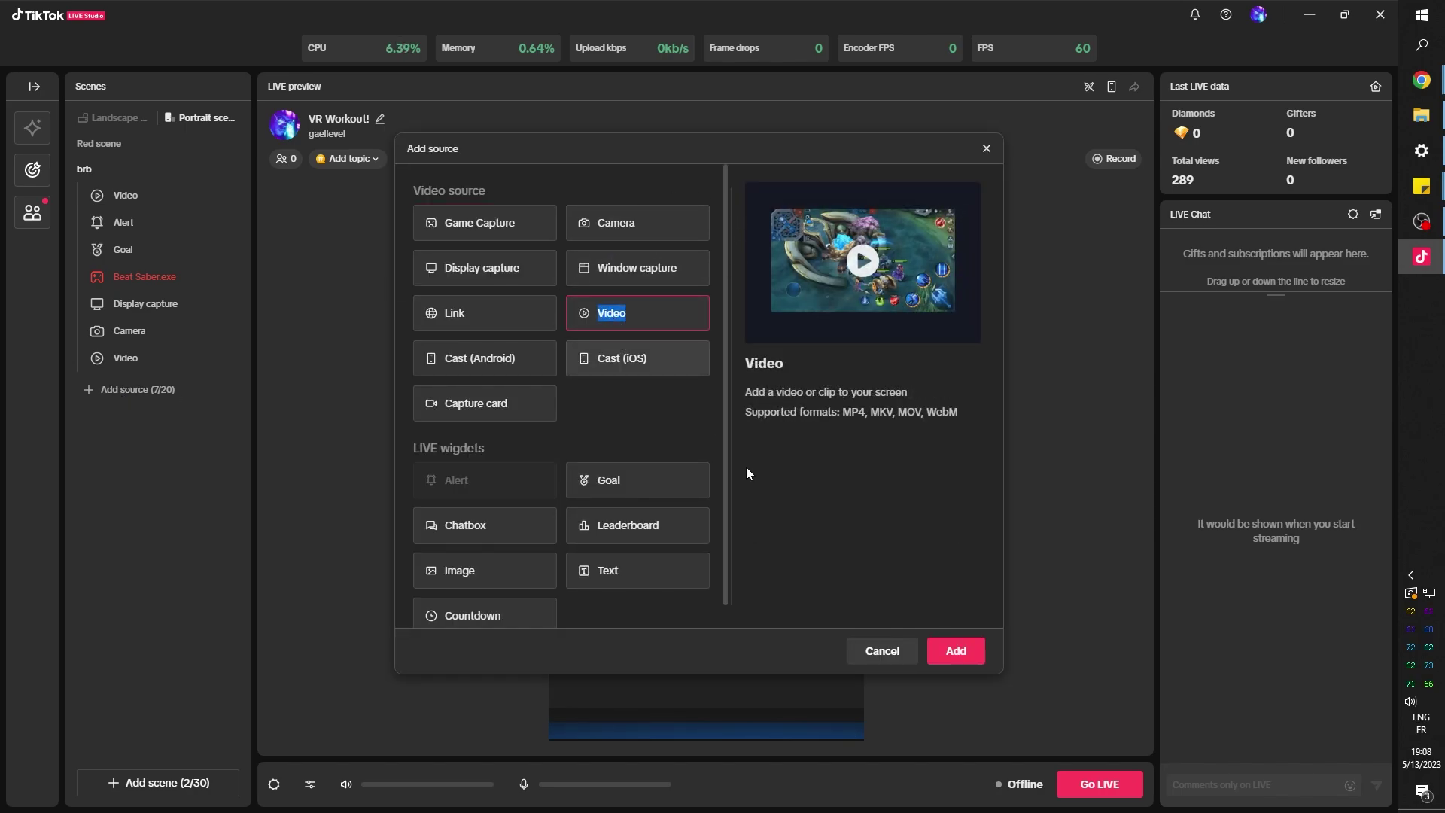
{"action": "left_click", "coordinate": [956, 650]}
{"action": "left_click", "coordinate": [700, 384]}
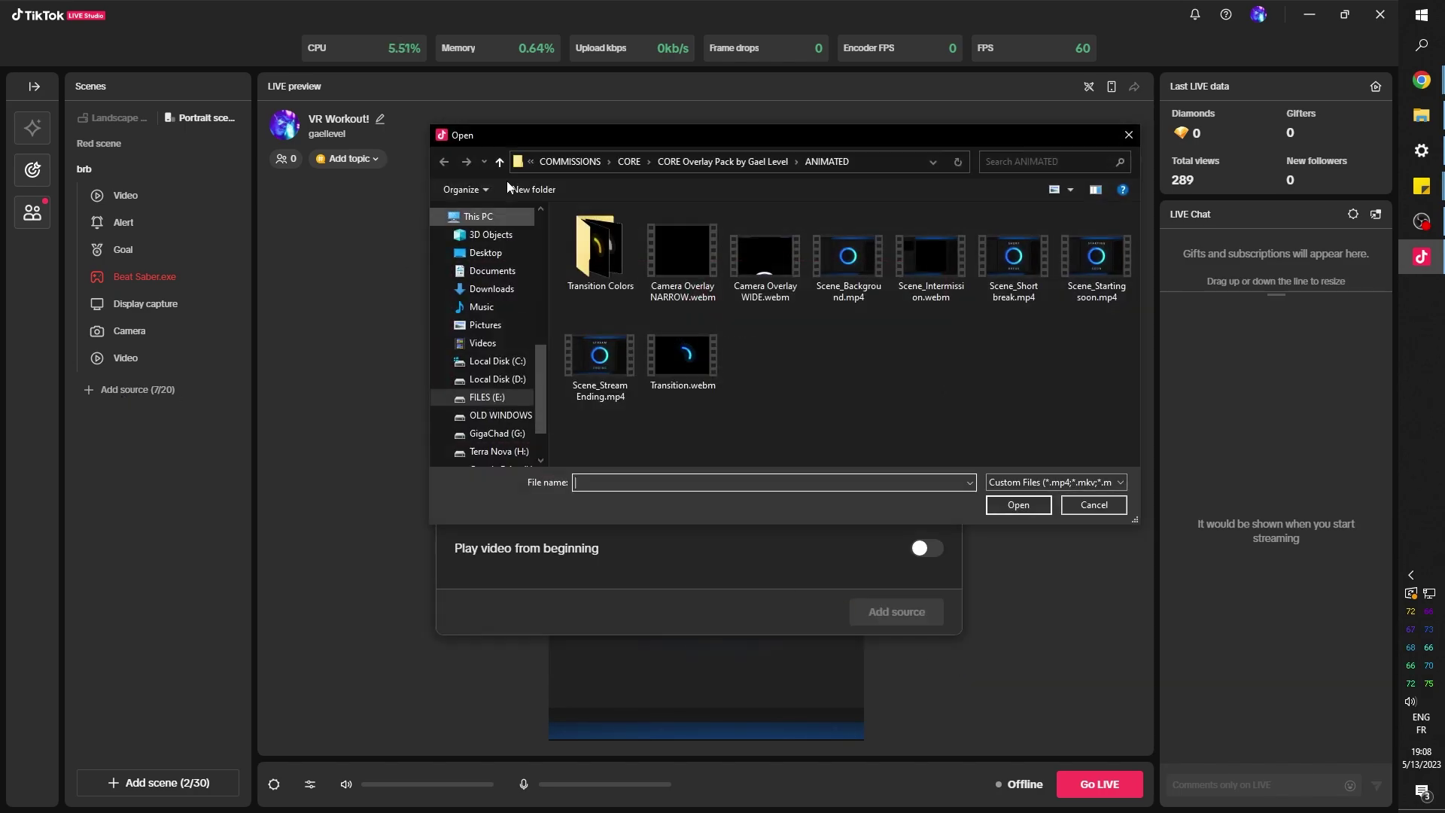
{"action": "left_click", "coordinate": [1021, 270]}
{"action": "left_click", "coordinate": [1017, 504]}
{"action": "left_click", "coordinate": [927, 505]}
{"action": "left_click", "coordinate": [897, 617]}
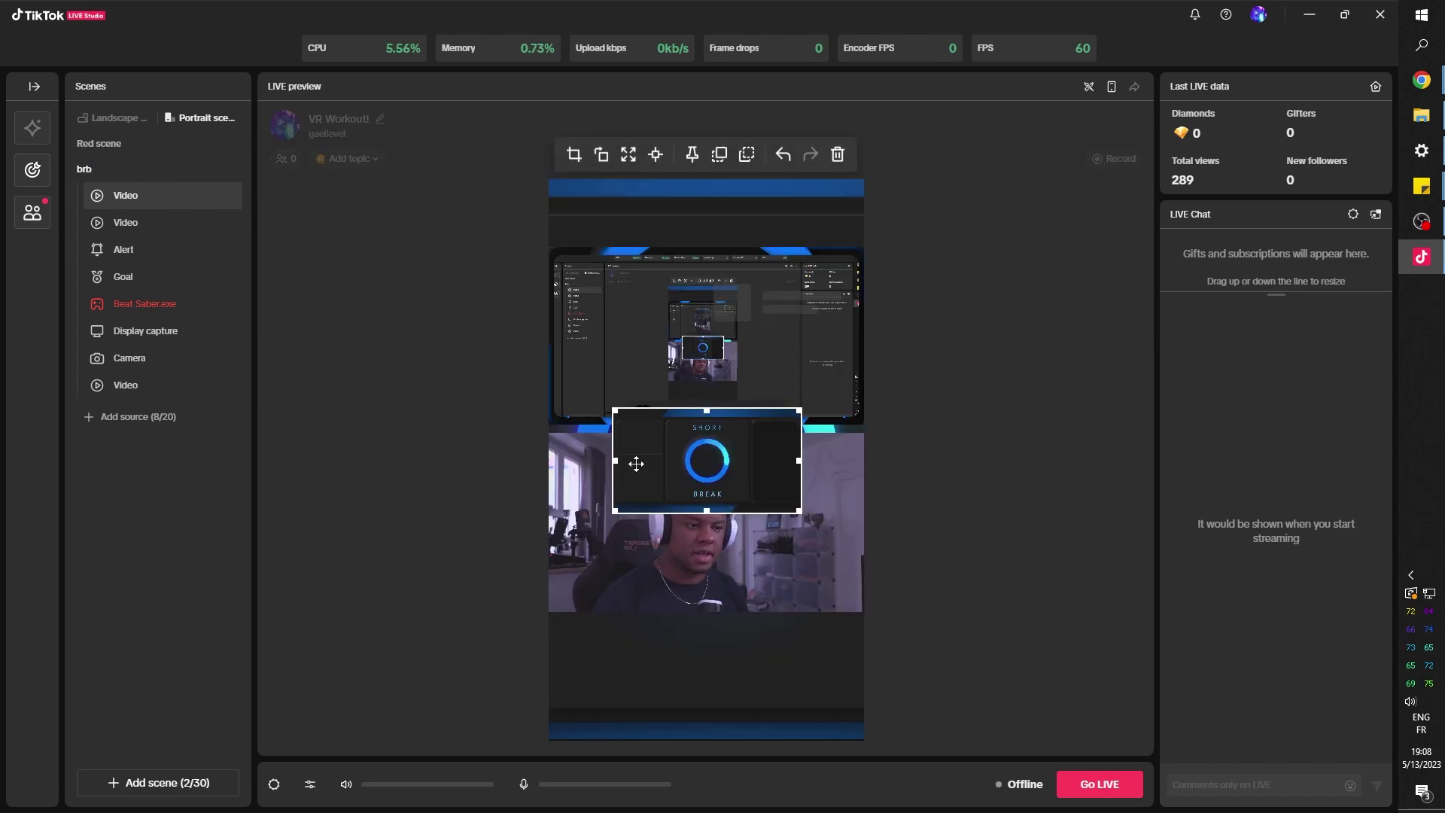
- Enlarge and centre the Short break video over the canvas, then hide it
{"action": "left_click_drag", "start_coordinate": [610, 410], "coordinate": [406, 291]}
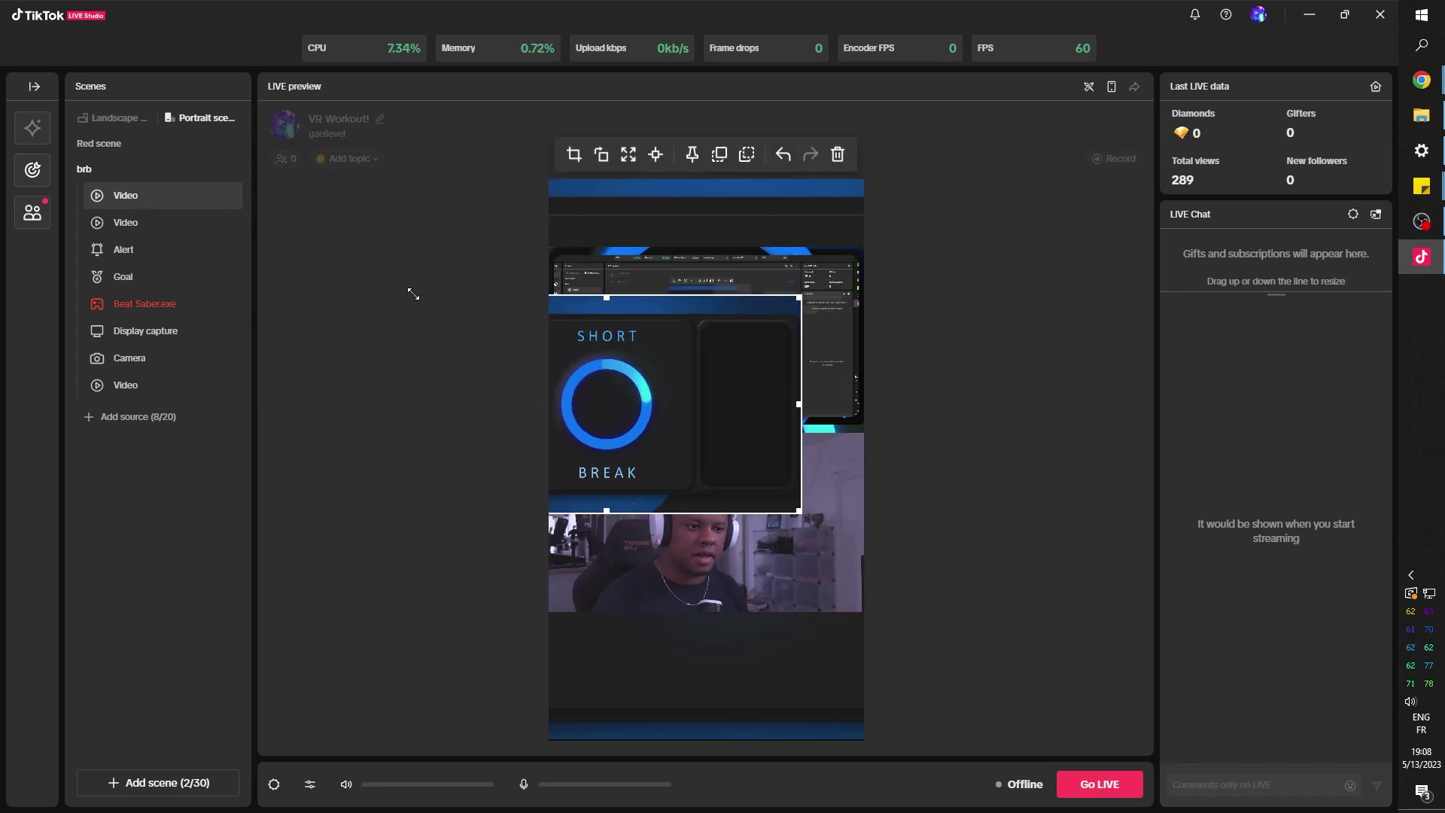
{"action": "left_click_drag", "start_coordinate": [555, 392], "coordinate": [696, 518]}
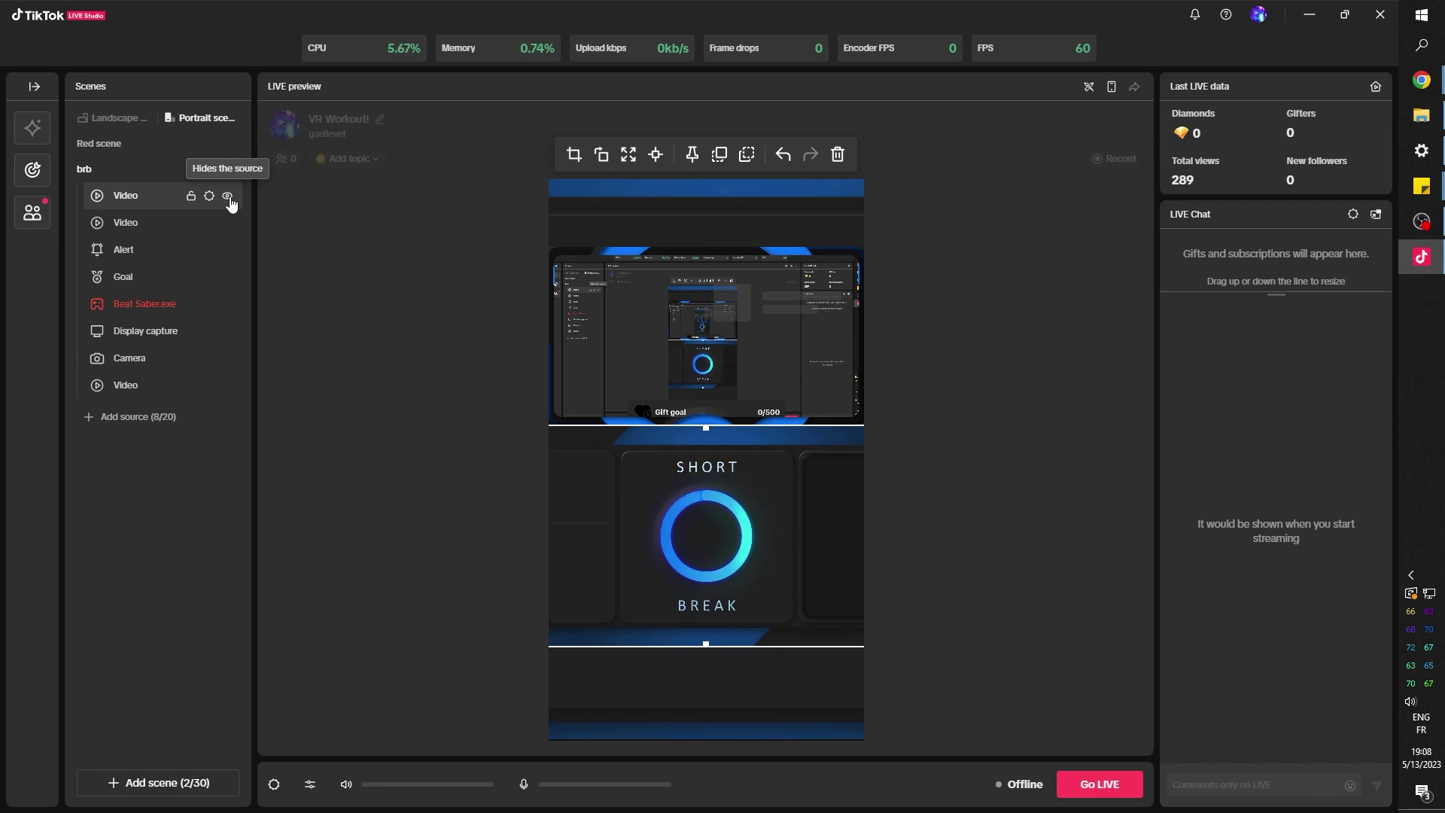
{"action": "left_click", "coordinate": [228, 197]}
{"action": "left_click", "coordinate": [229, 197]}
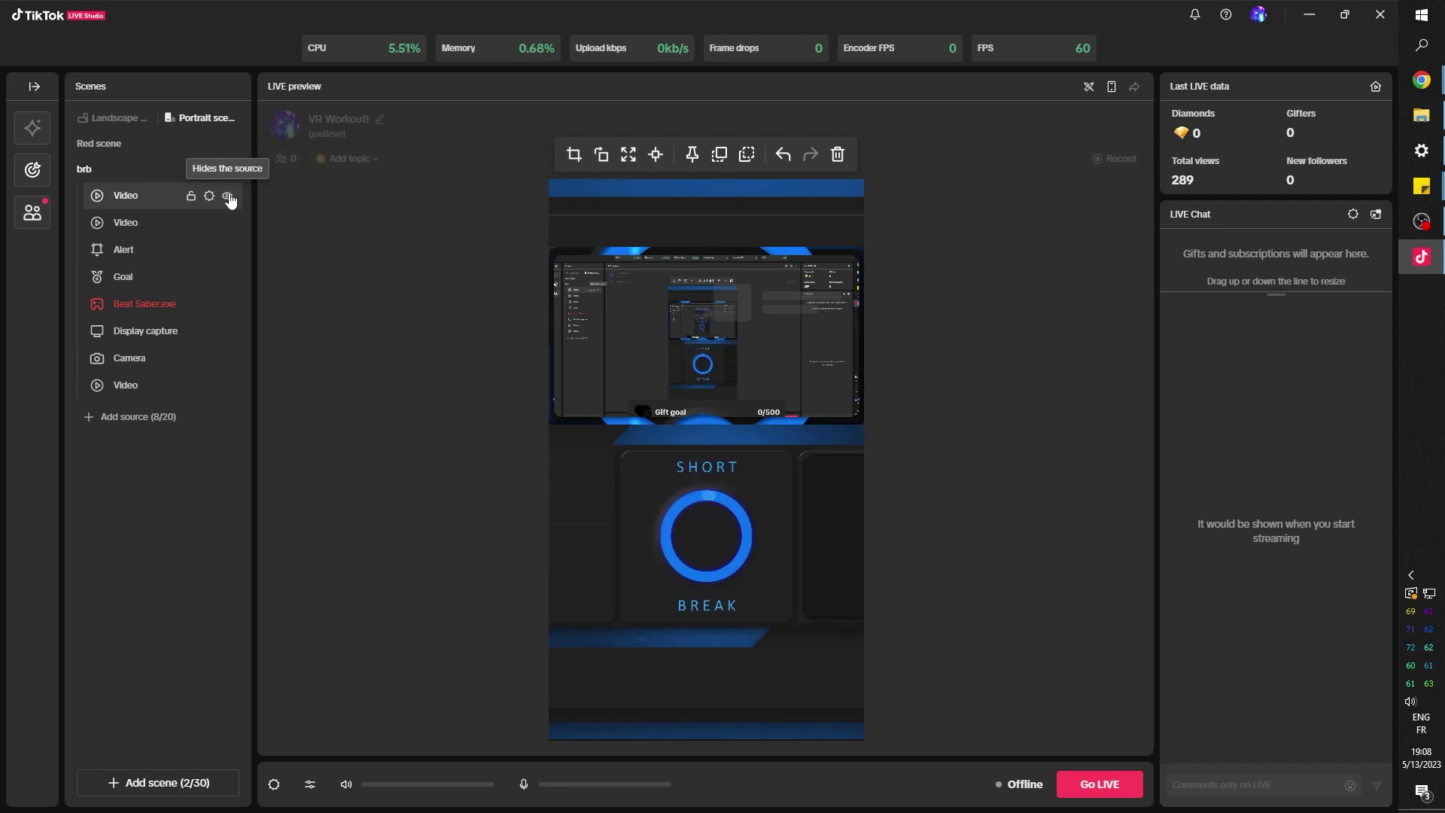
{"action": "left_click", "coordinate": [229, 198]}
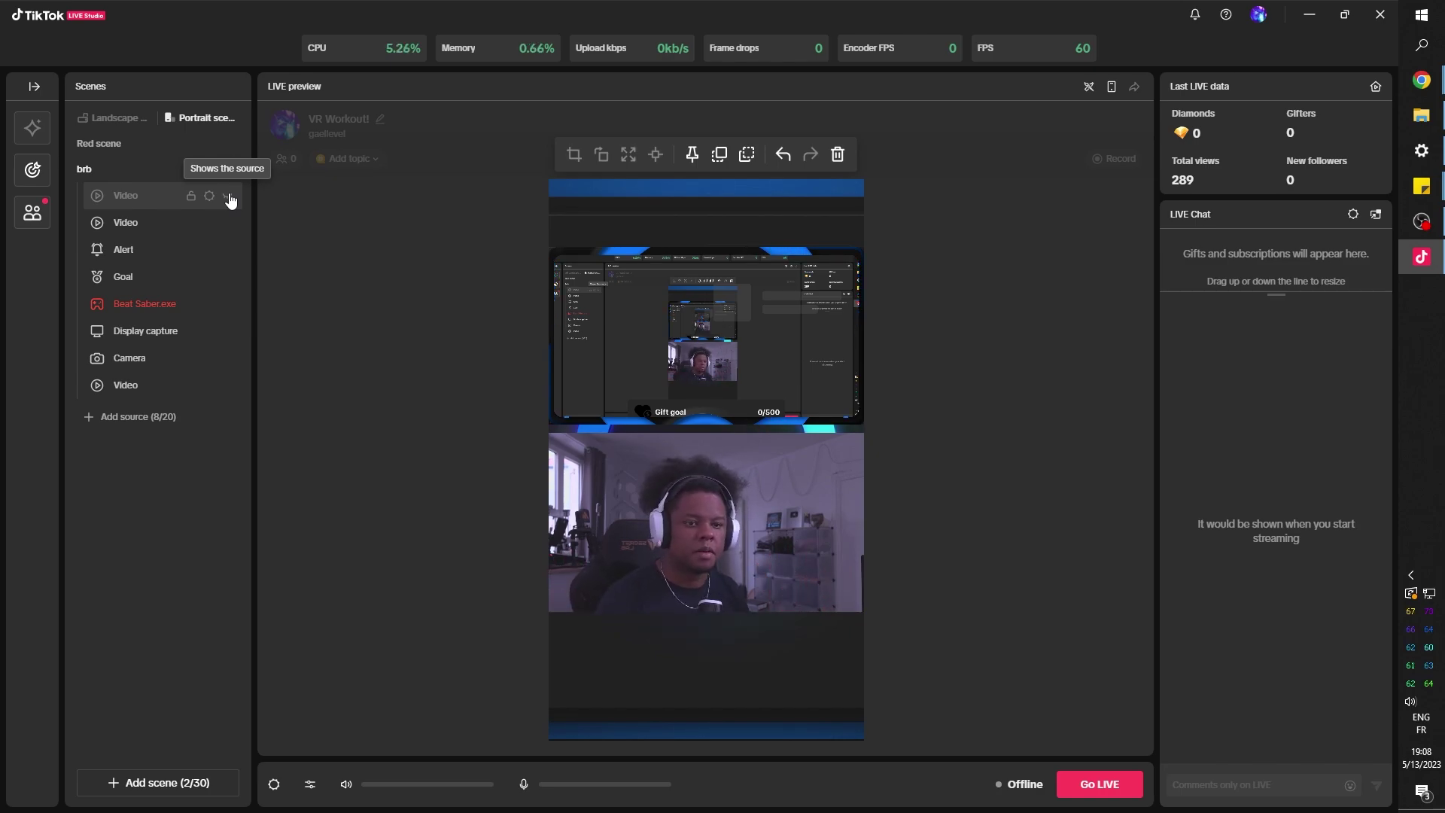
{"action": "left_click", "coordinate": [229, 197]}
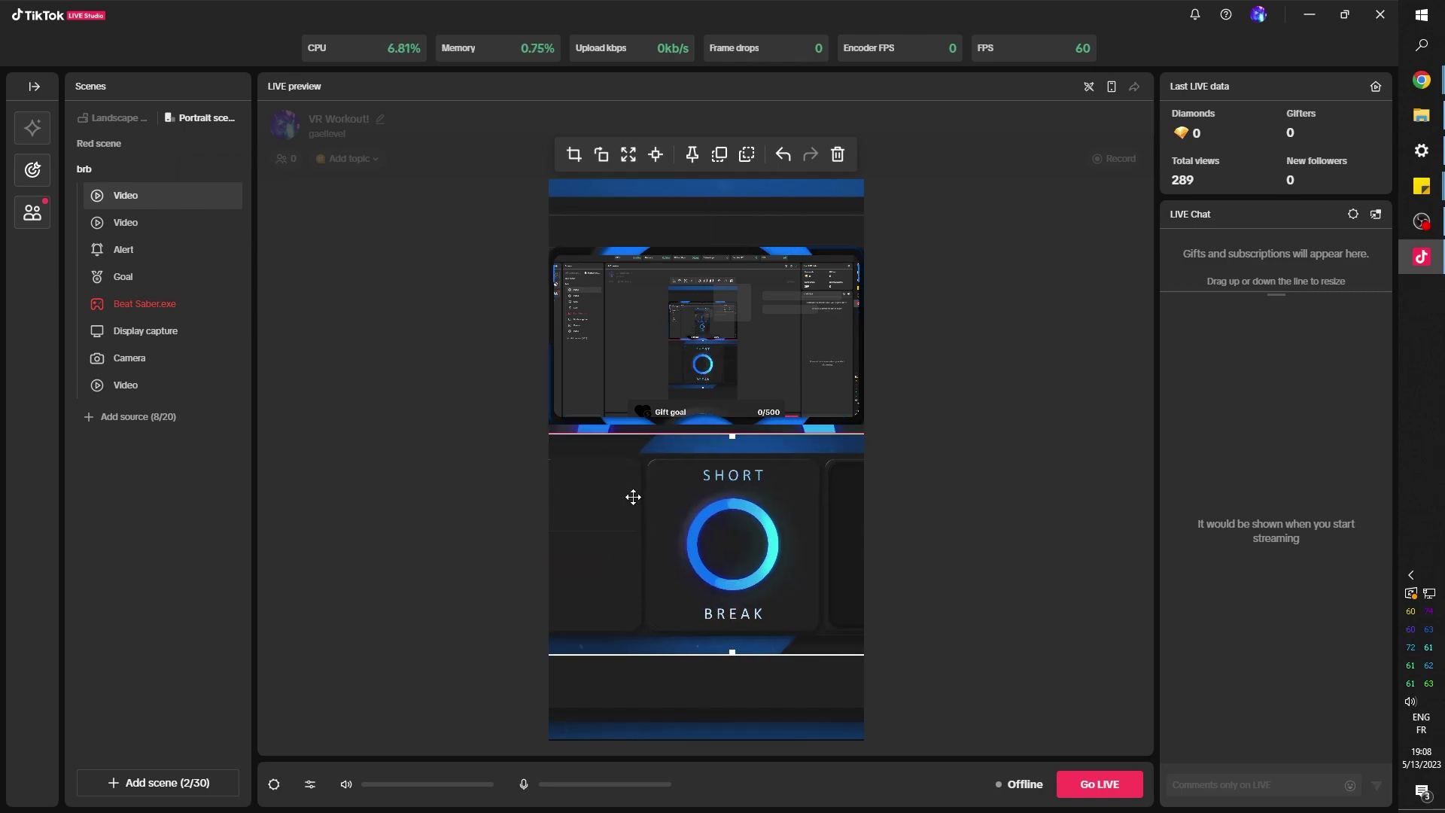
{"action": "mouse_move", "coordinate": [549, 426]}
{"action": "left_mouse_down"}
{"action": "mouse_move", "coordinate": [594, 455]}
{"action": "mouse_move", "coordinate": [398, 336]}
{"action": "mouse_move", "coordinate": [285, 321]}
{"action": "left_mouse_up"}
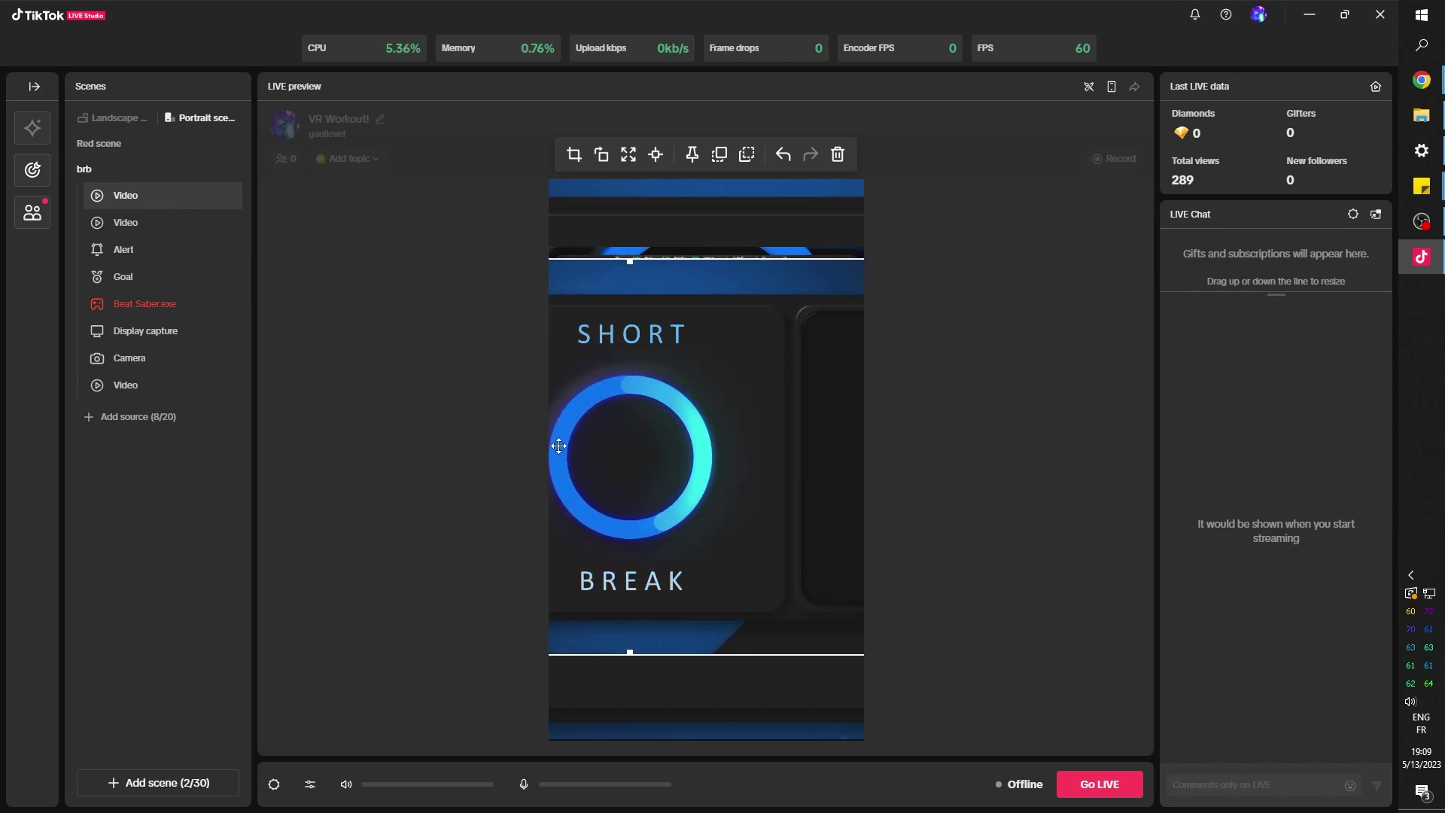
{"action": "mouse_move", "coordinate": [647, 470]}
{"action": "left_mouse_down"}
{"action": "mouse_move", "coordinate": [671, 397]}
{"action": "mouse_move", "coordinate": [679, 444]}
{"action": "mouse_move", "coordinate": [726, 449]}
{"action": "mouse_move", "coordinate": [674, 466]}
{"action": "left_mouse_up"}
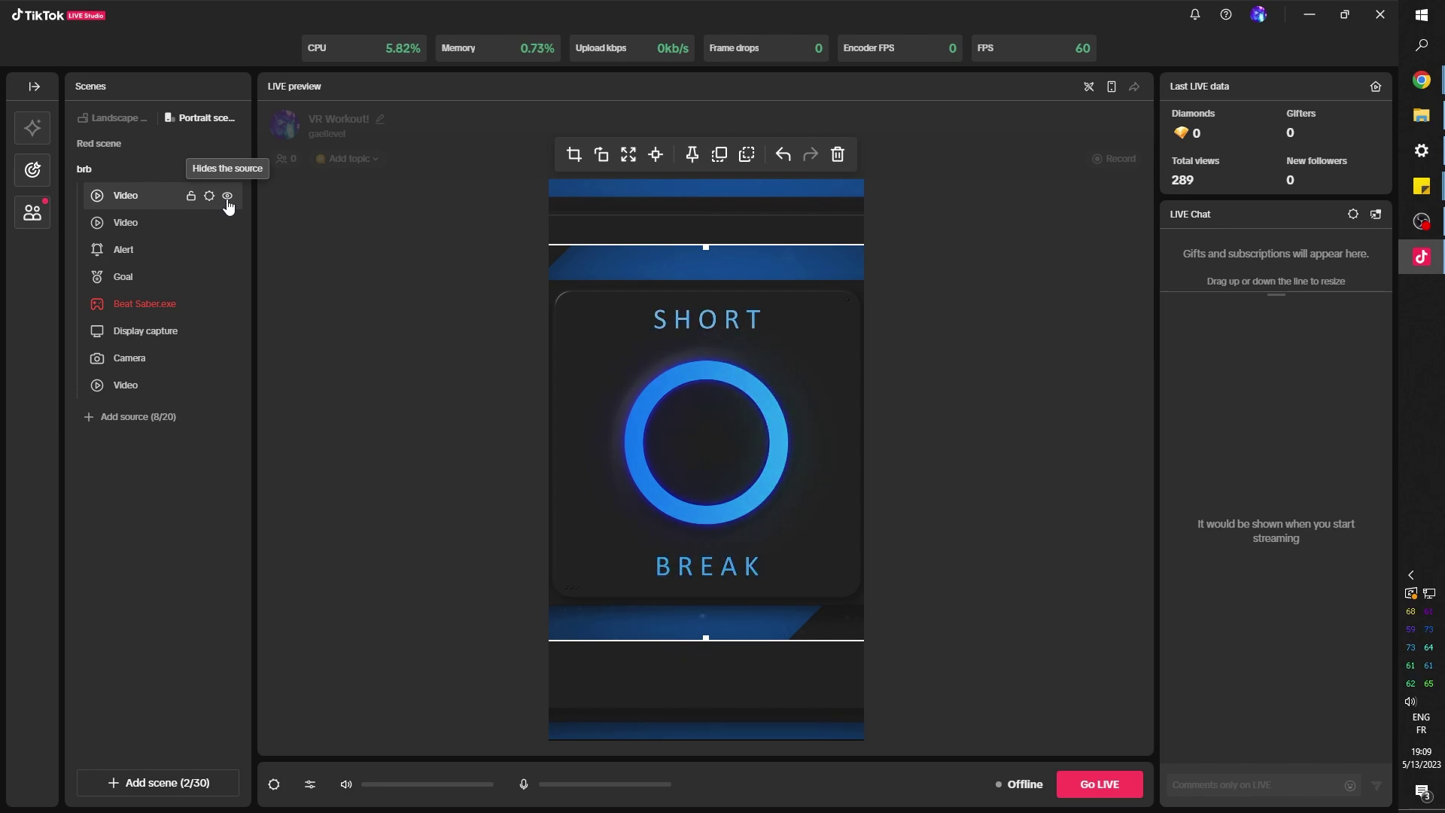
{"action": "left_click", "coordinate": [228, 197]}
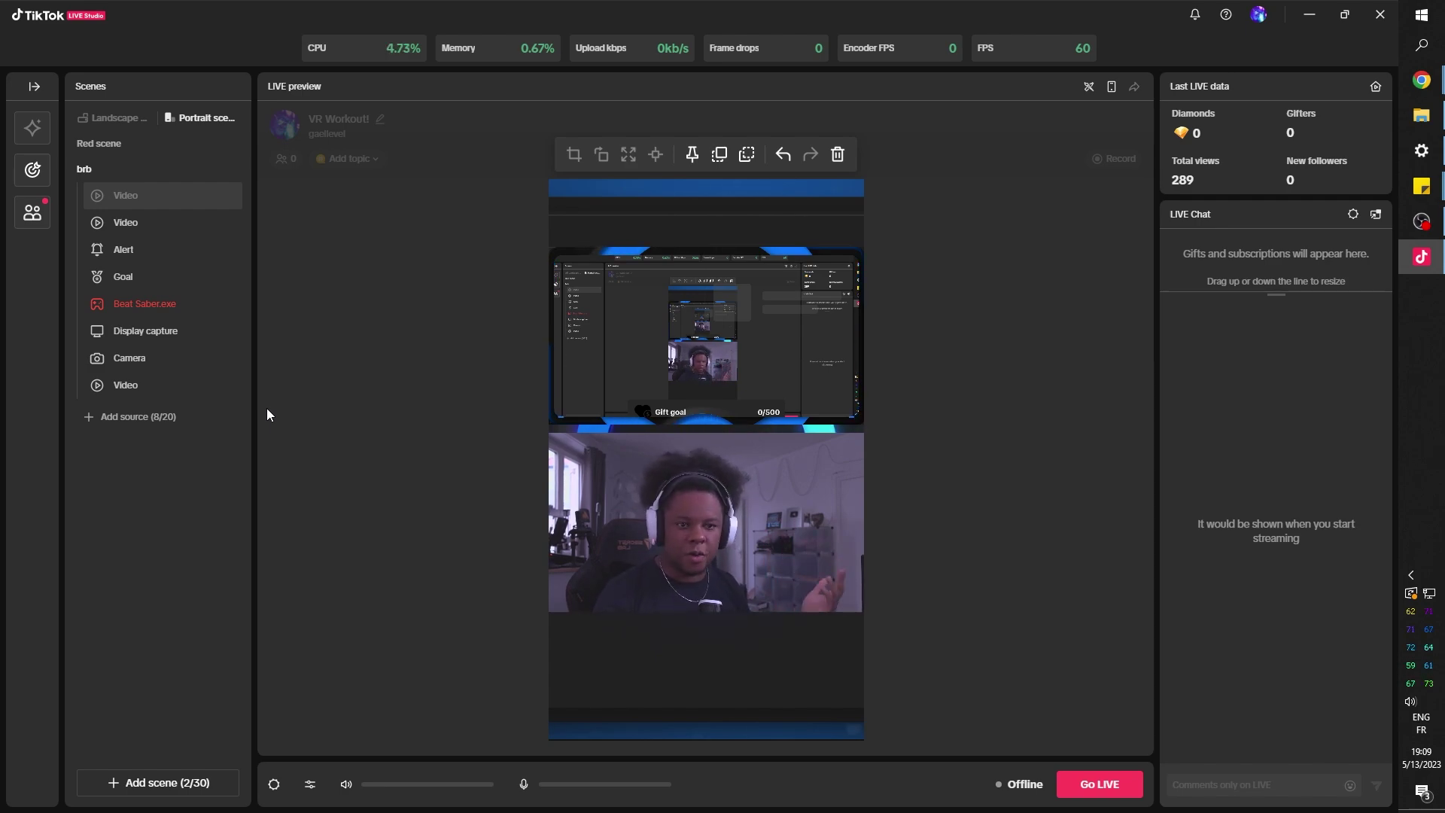
- Drag the Goal widget up to second in the source list, then cancel the source picker
{"action": "left_click", "coordinate": [654, 423]}
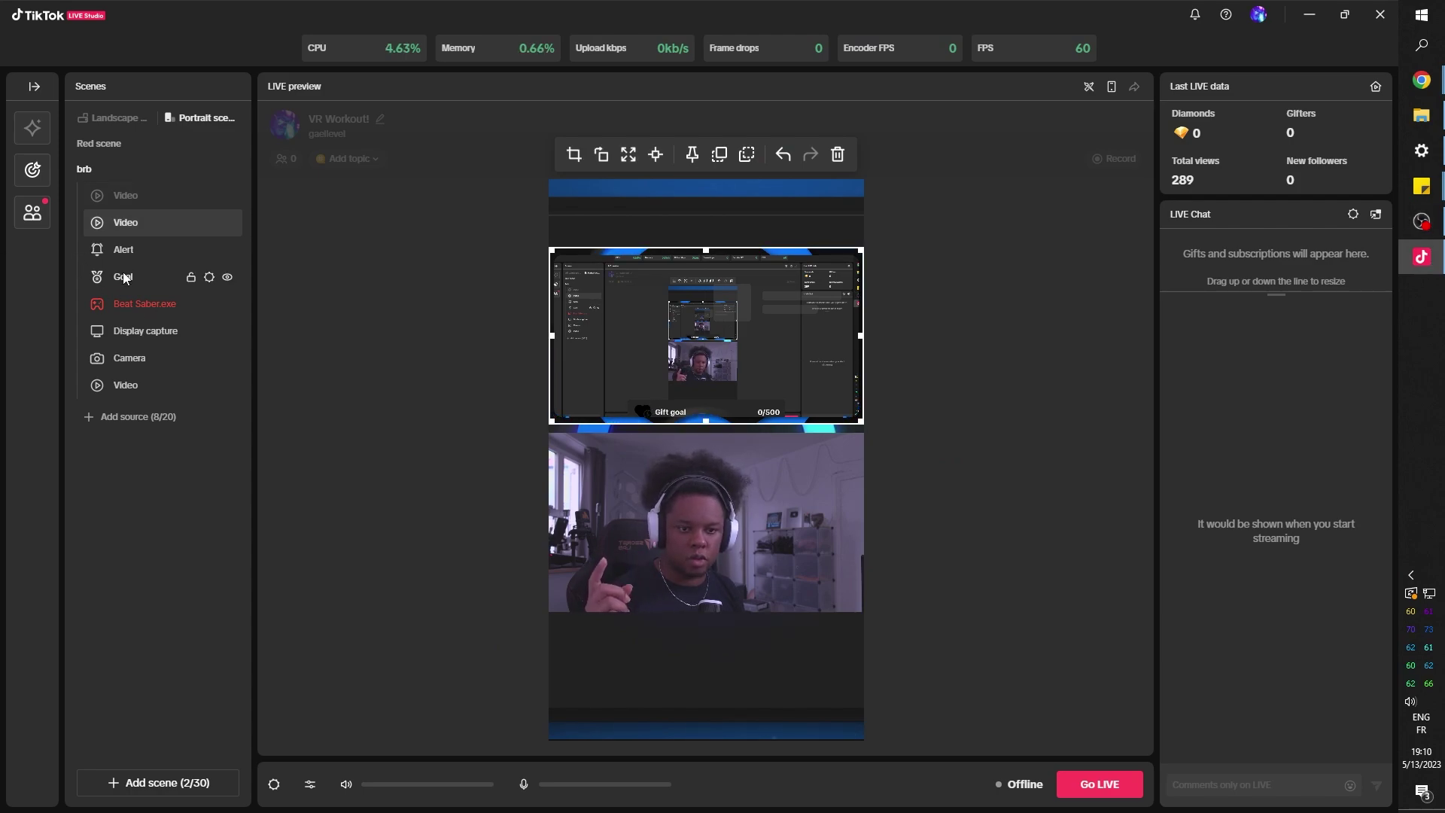
{"action": "left_click_drag", "start_coordinate": [124, 277], "coordinate": [128, 220]}
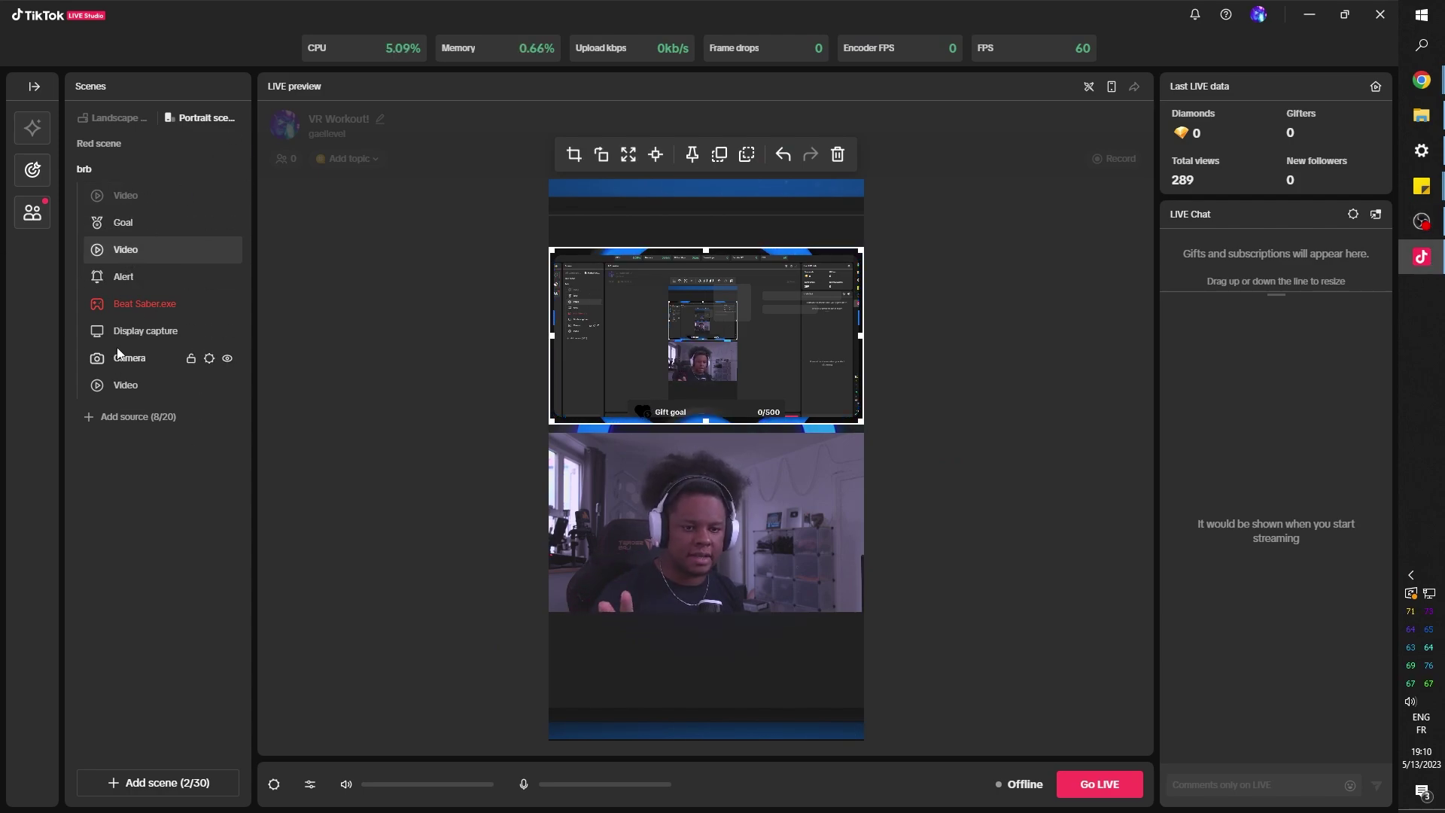
{"action": "left_click", "coordinate": [134, 416]}
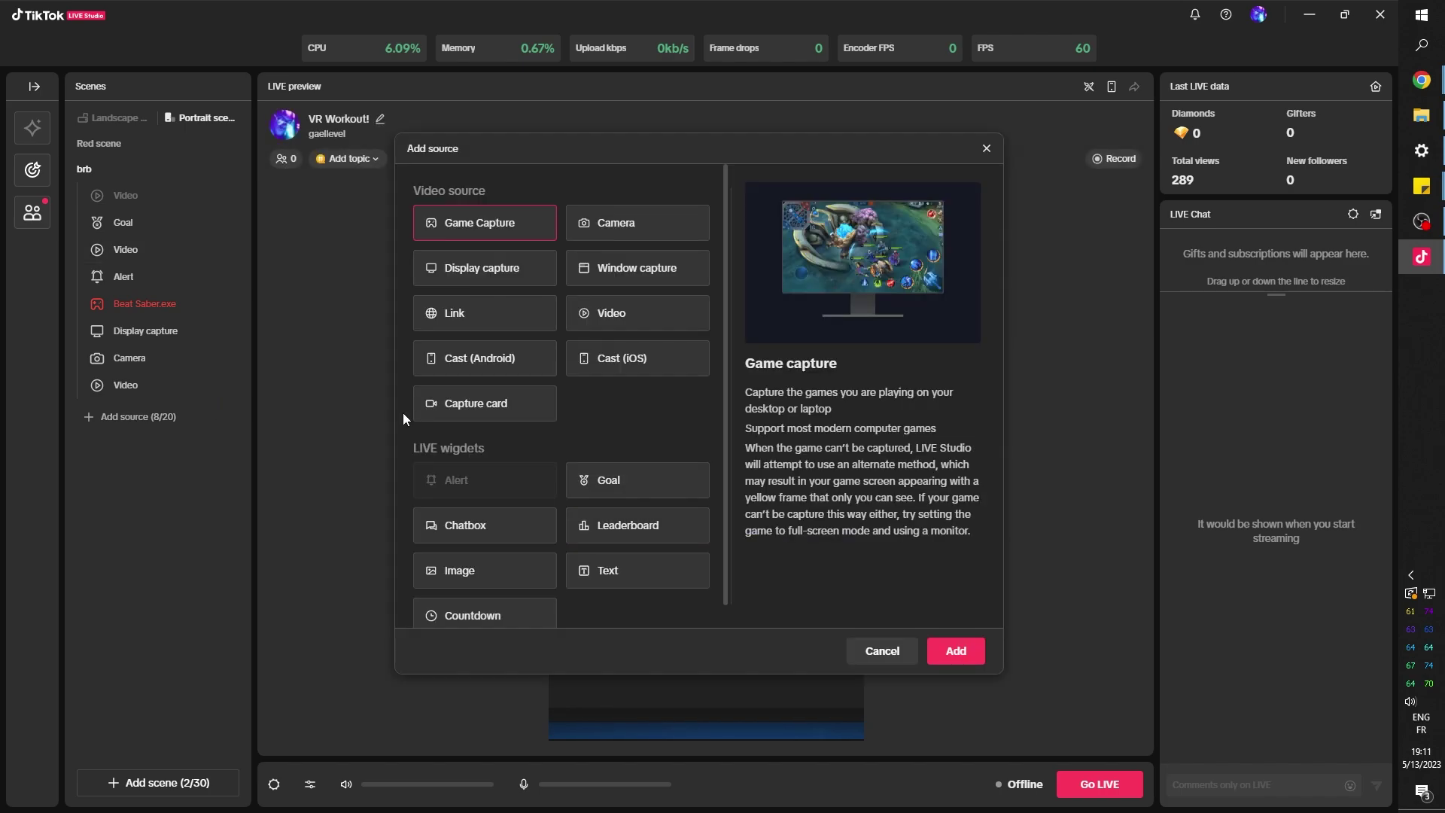
{"action": "scroll", "coordinate": [630, 410], "scroll_direction": "down", "scroll_amount": 1}
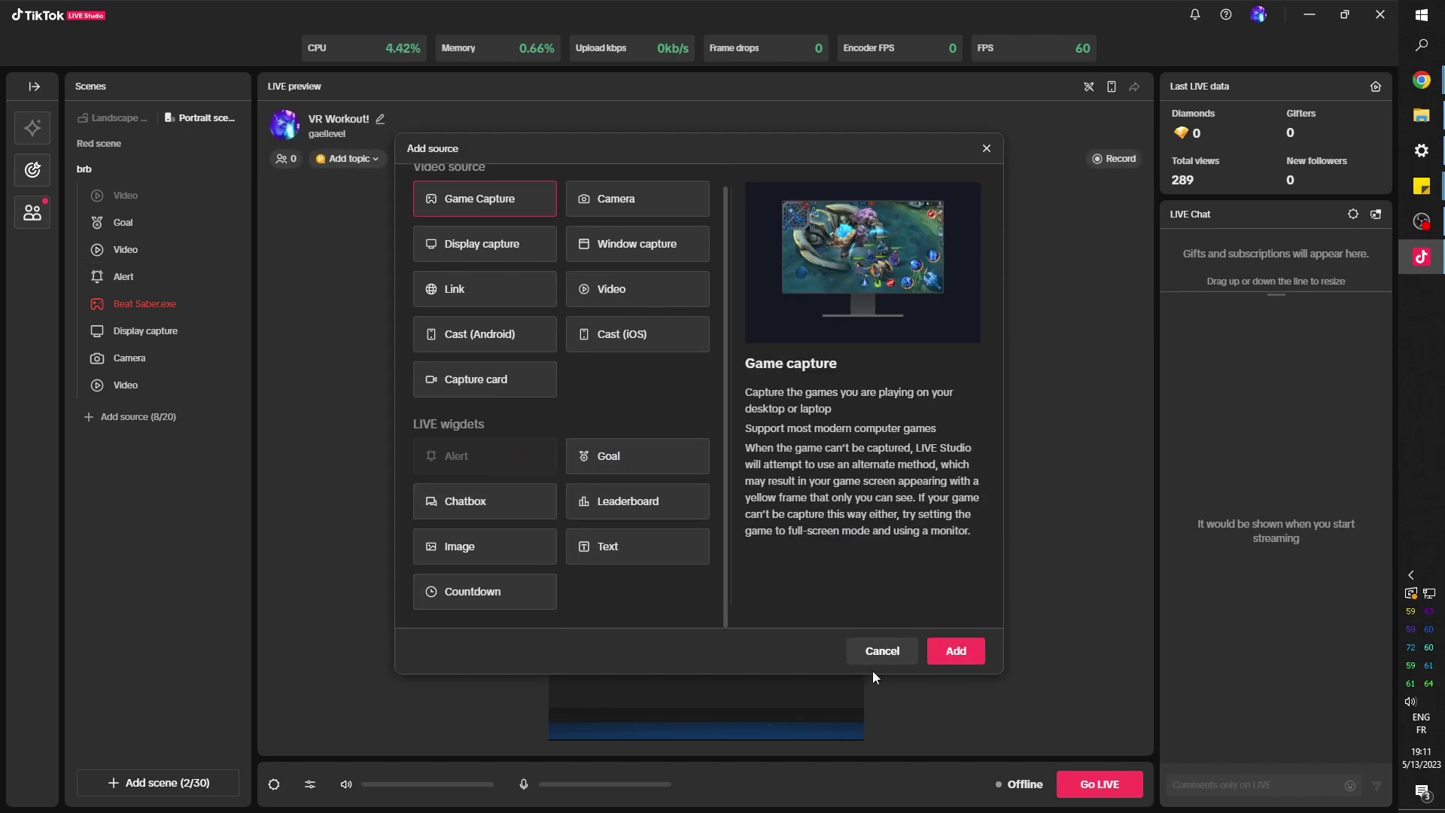
{"action": "left_click", "coordinate": [882, 651]}
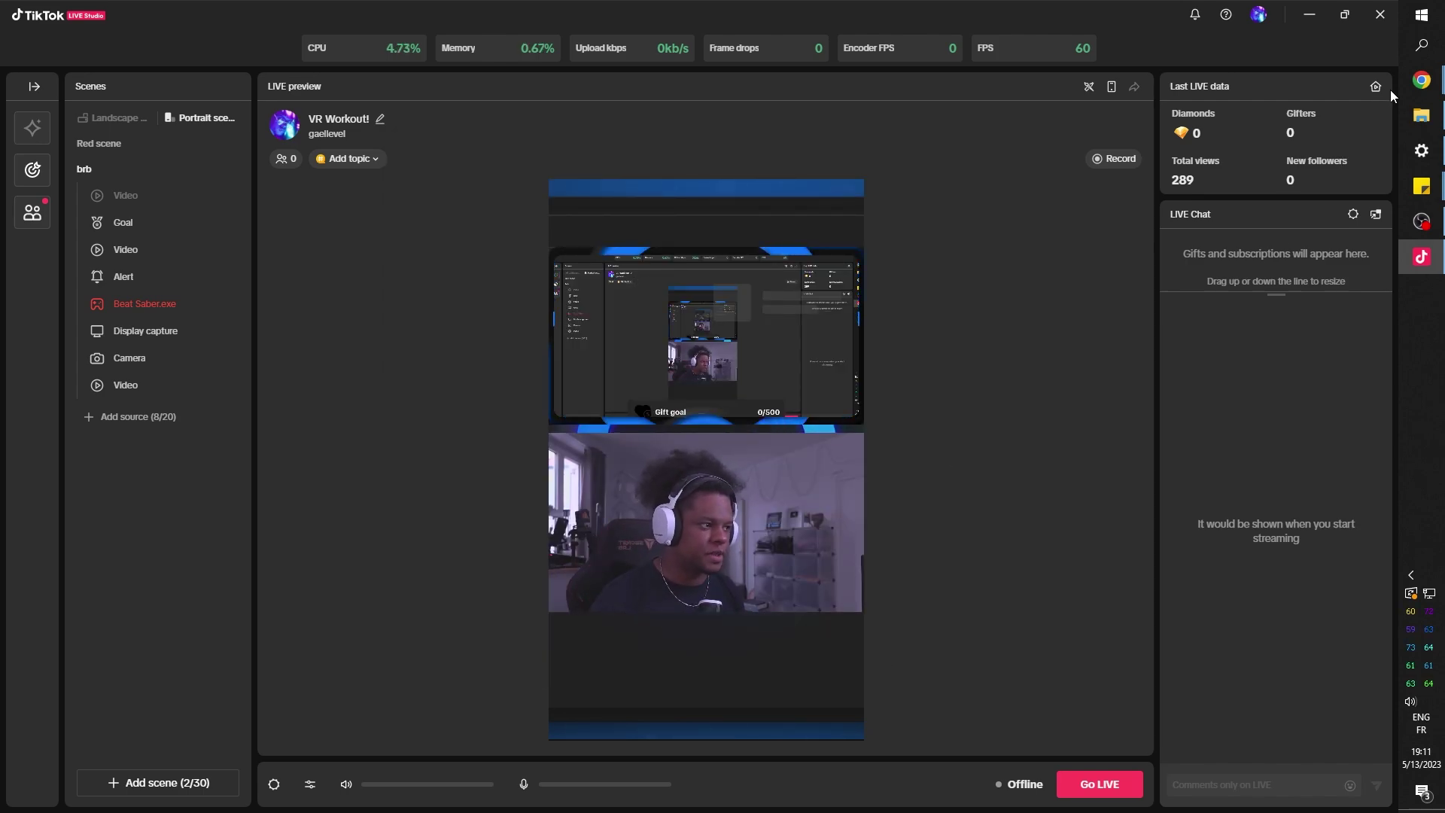
{"action": "left_click", "coordinate": [1420, 81]}
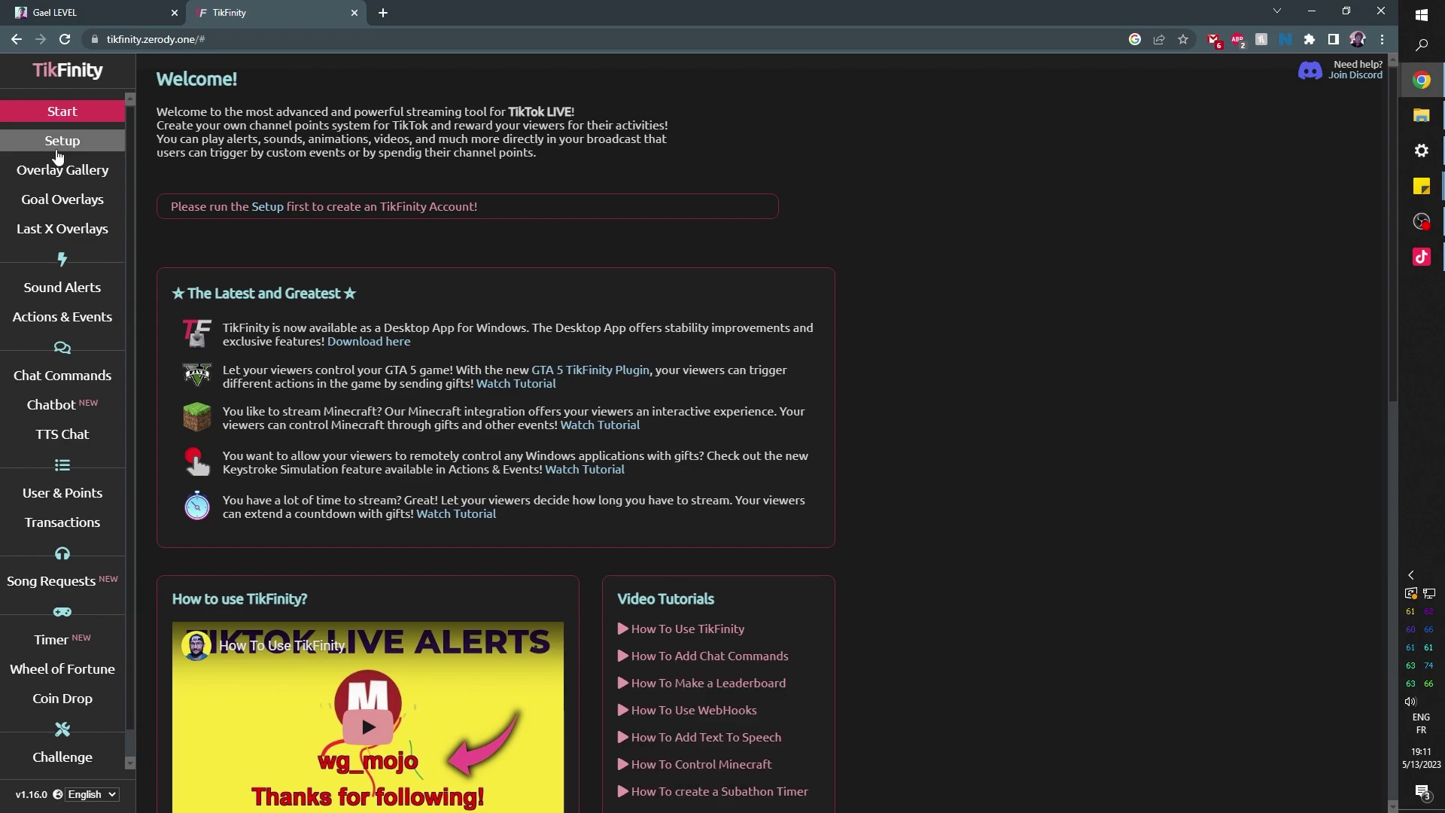
{"action": "left_click", "coordinate": [60, 151]}
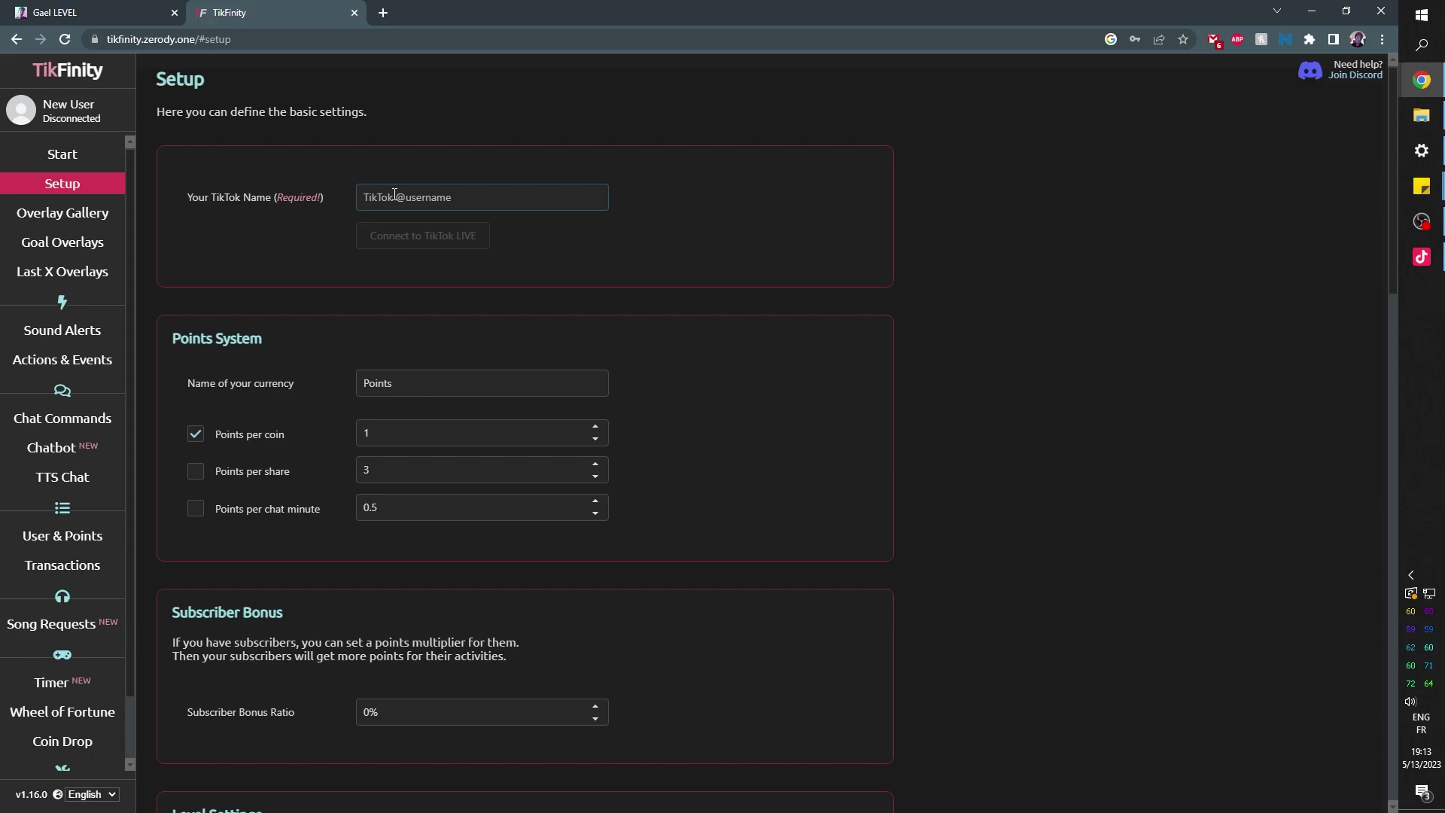
{"action": "left_click", "coordinate": [394, 194]}
{"action": "type", "text": "@"}
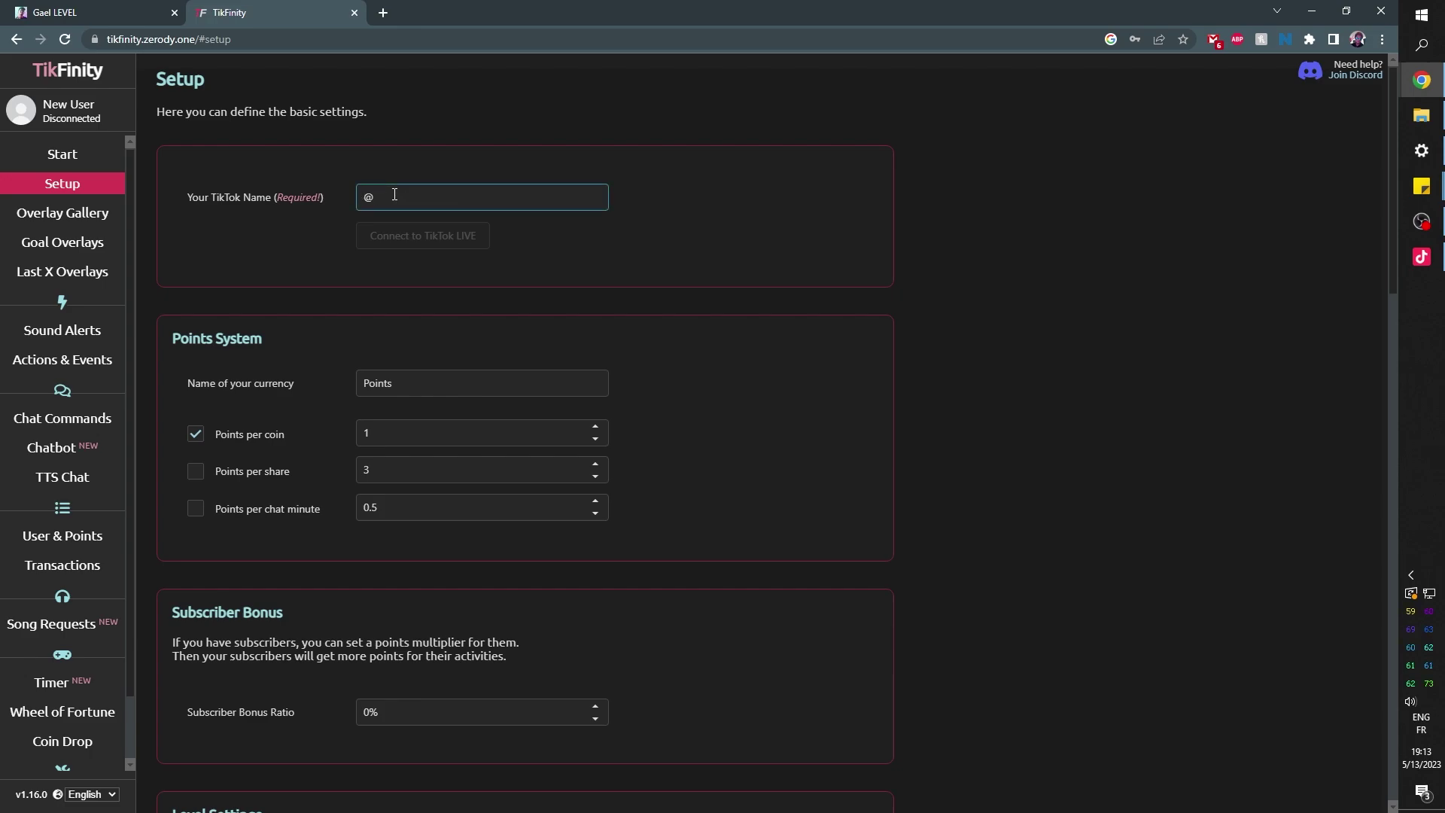
{"action": "type", "text": "gaellevel"}
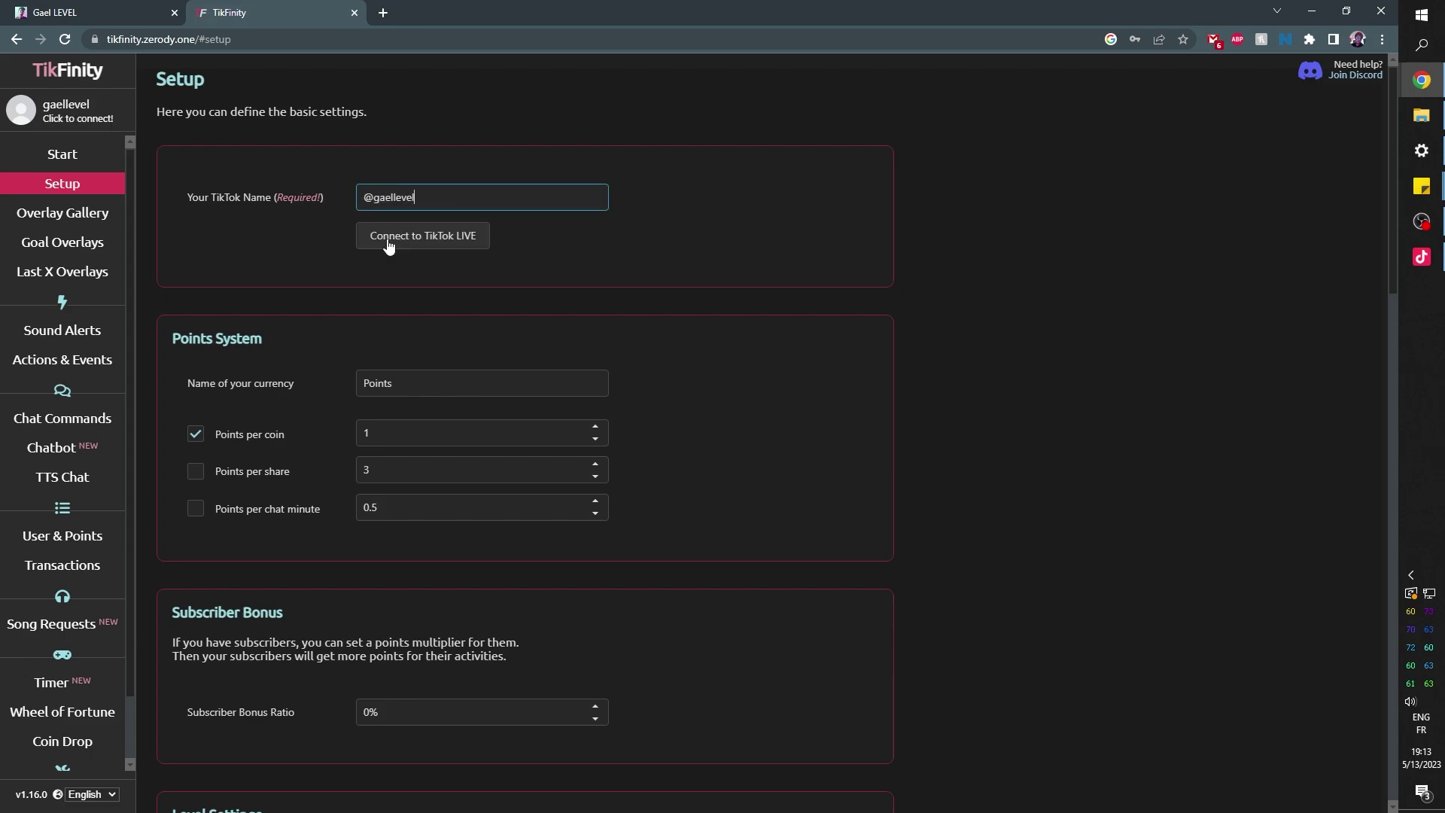
{"action": "left_click", "coordinate": [407, 240]}
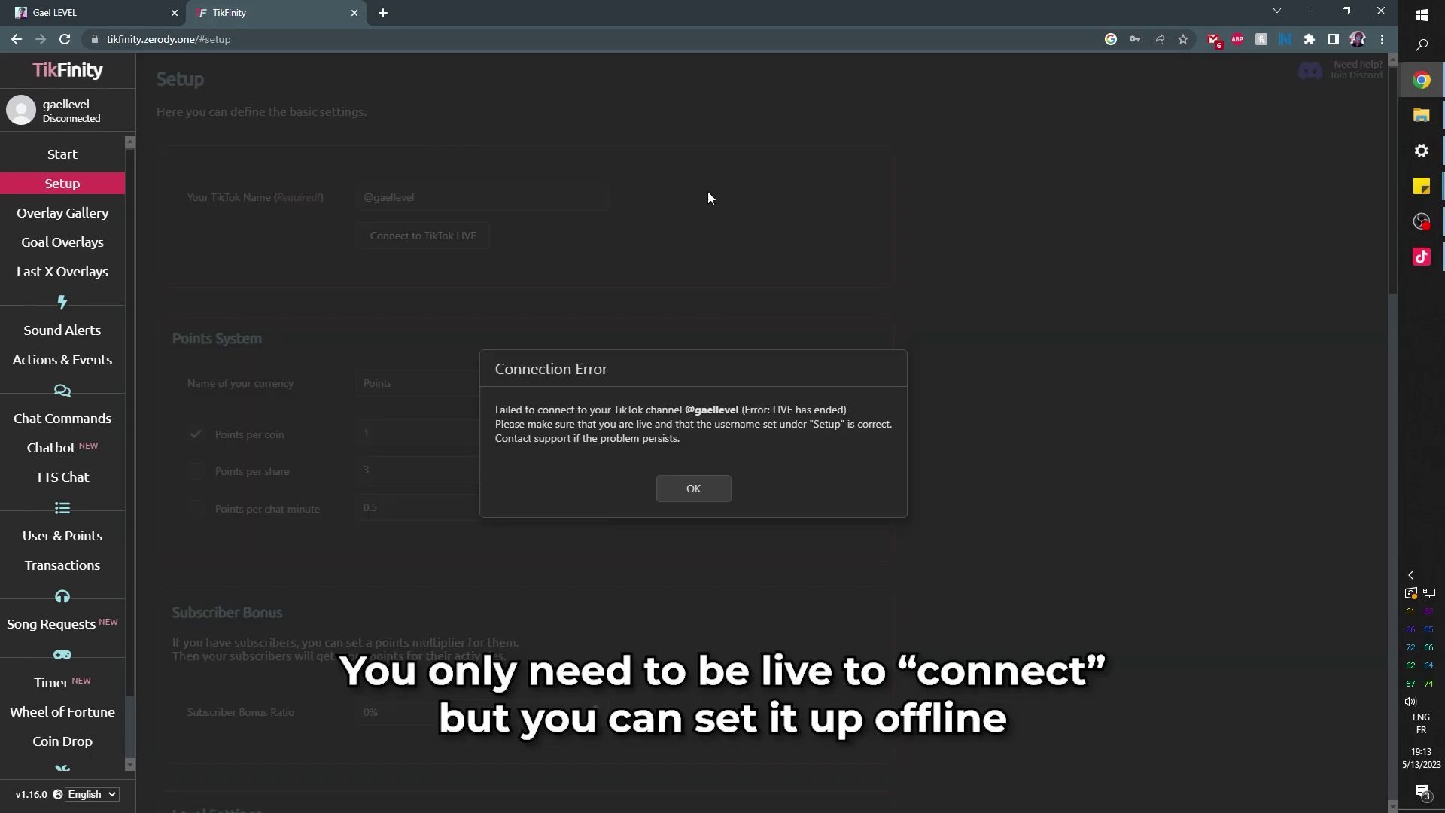
{"action": "left_click", "coordinate": [698, 493]}
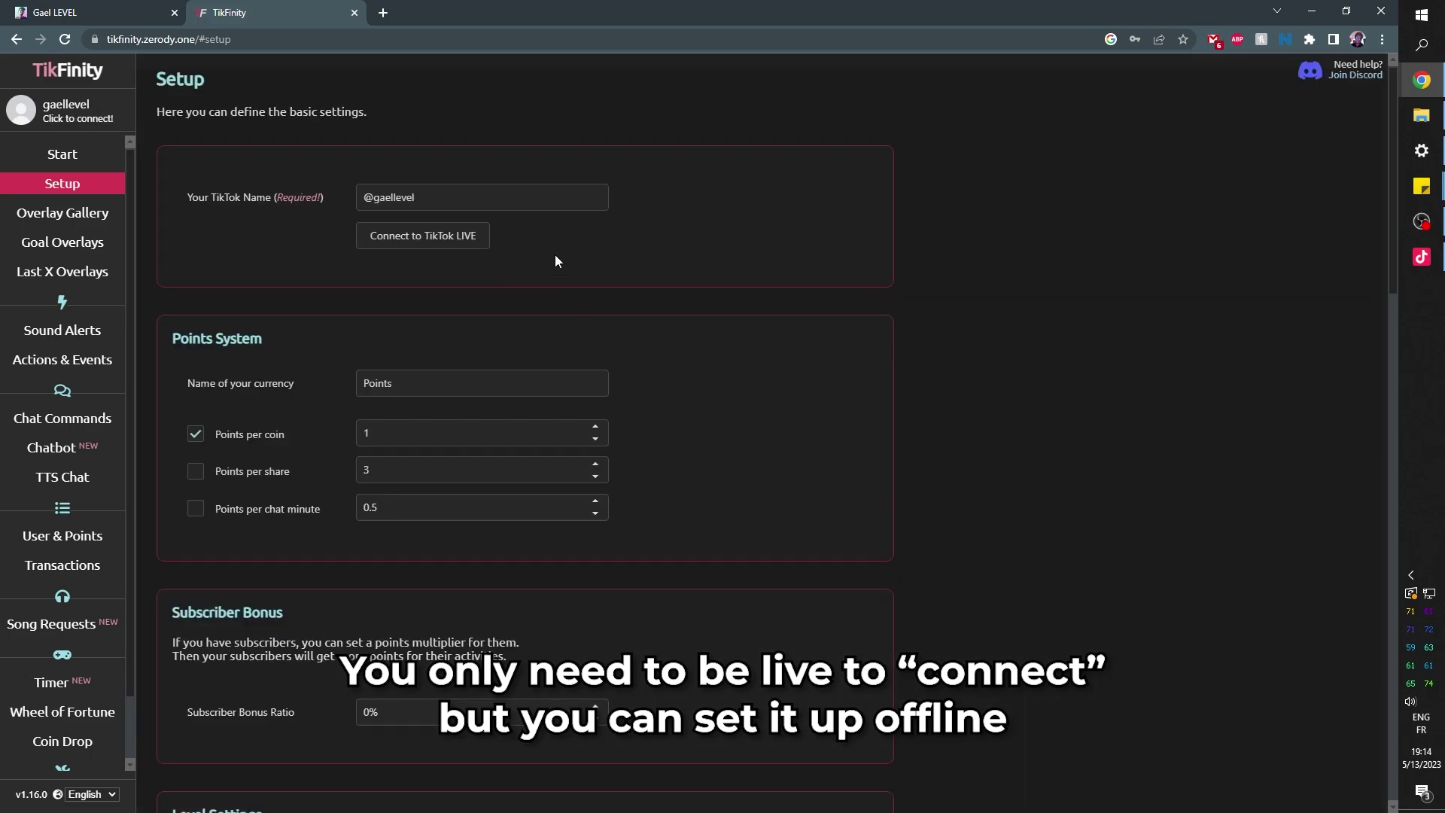
- Save the LIVE title 'Recording' under the Chat & Interview topic
{"action": "left_click", "coordinate": [1417, 262]}
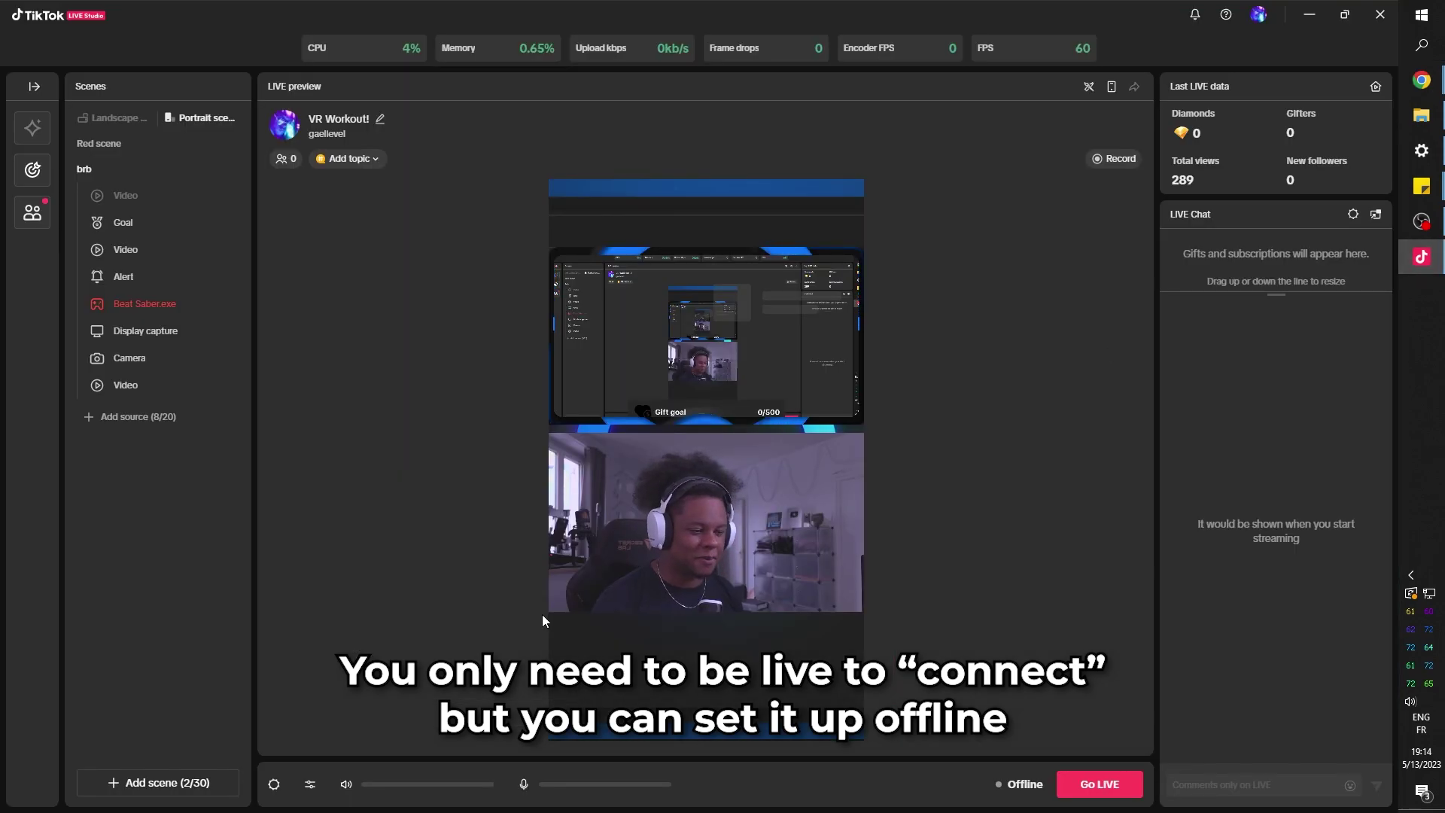
{"action": "left_click", "coordinate": [380, 119]}
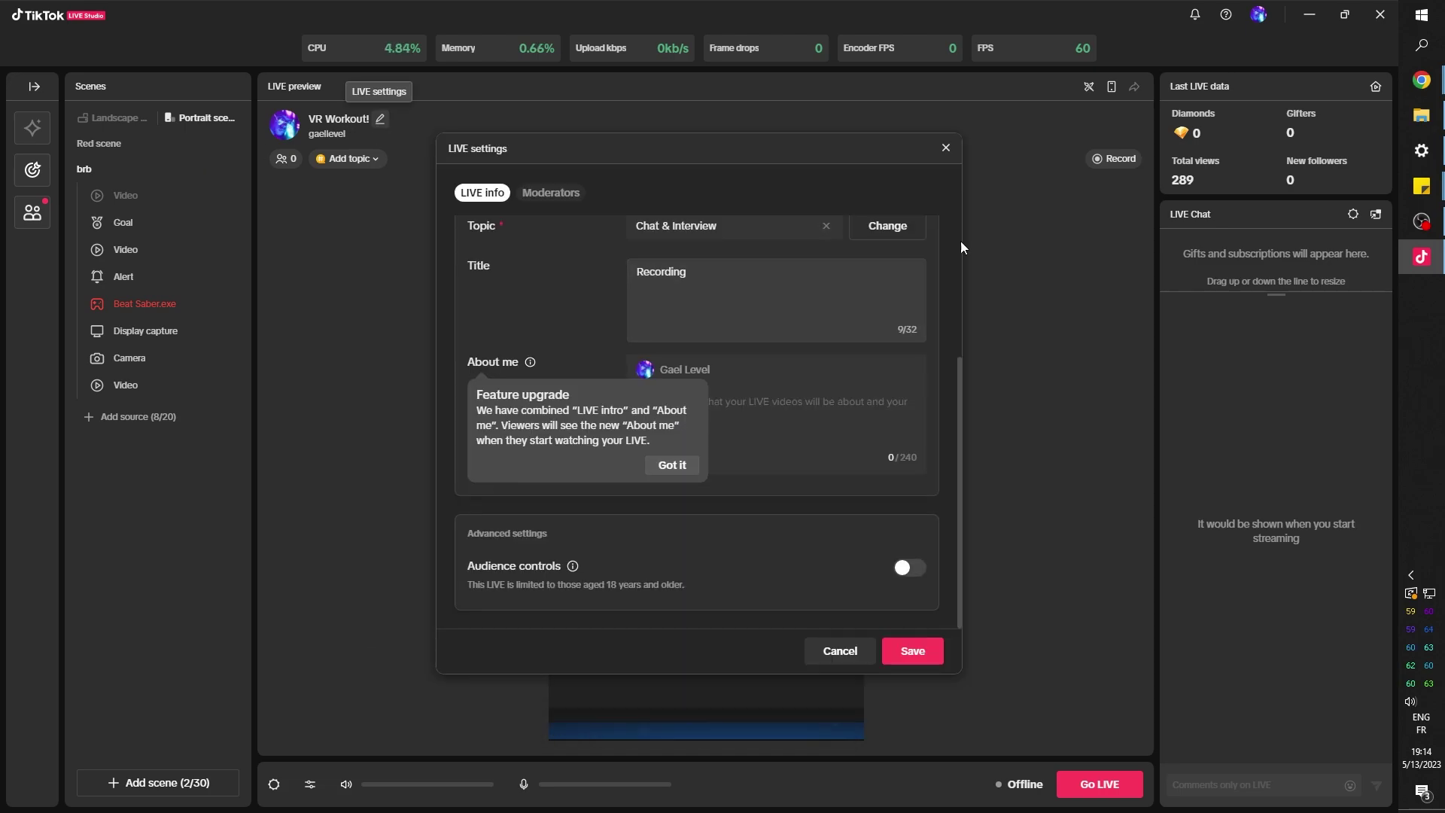
{"action": "left_click", "coordinate": [662, 461]}
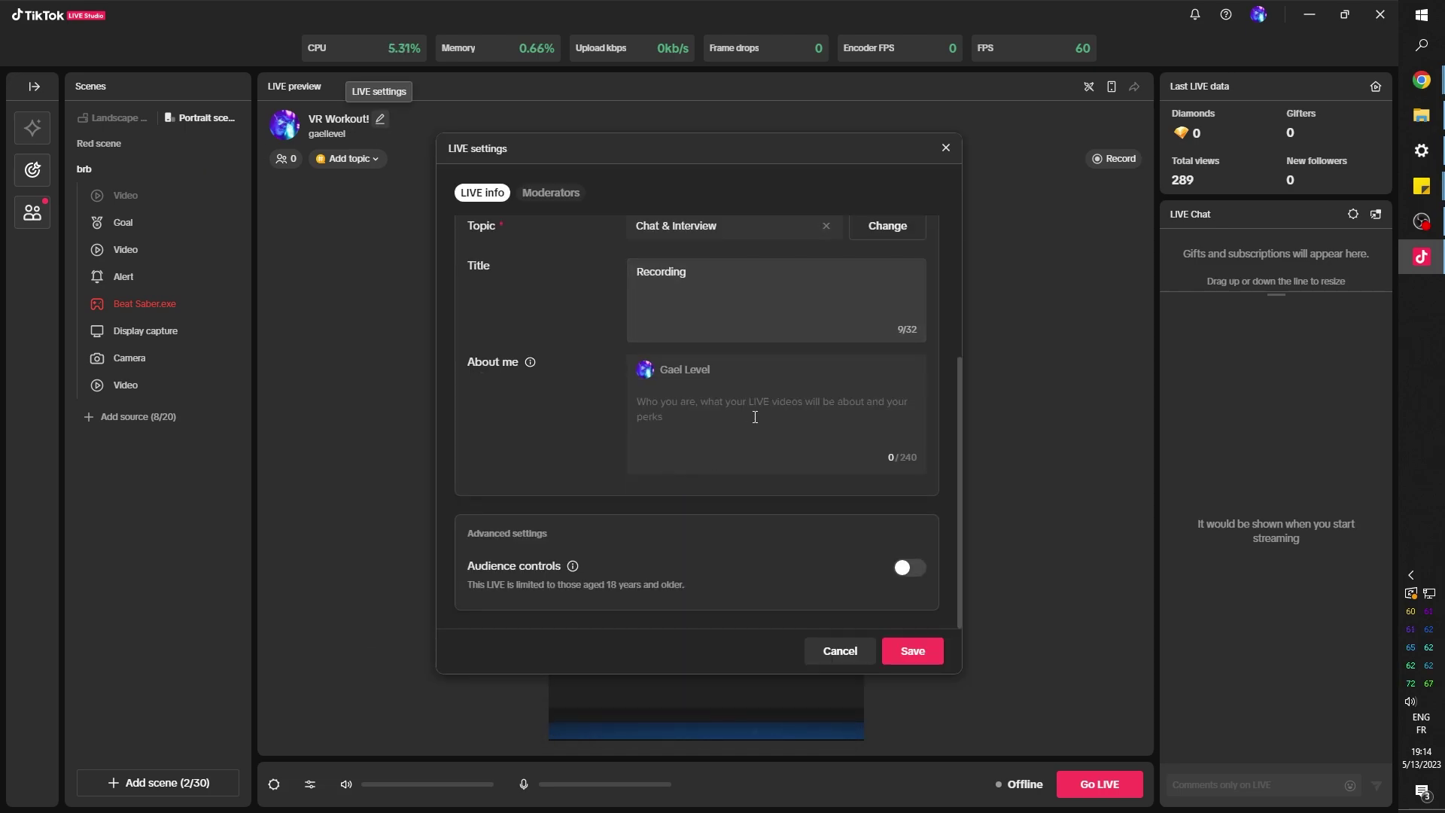
{"action": "left_click", "coordinate": [913, 650]}
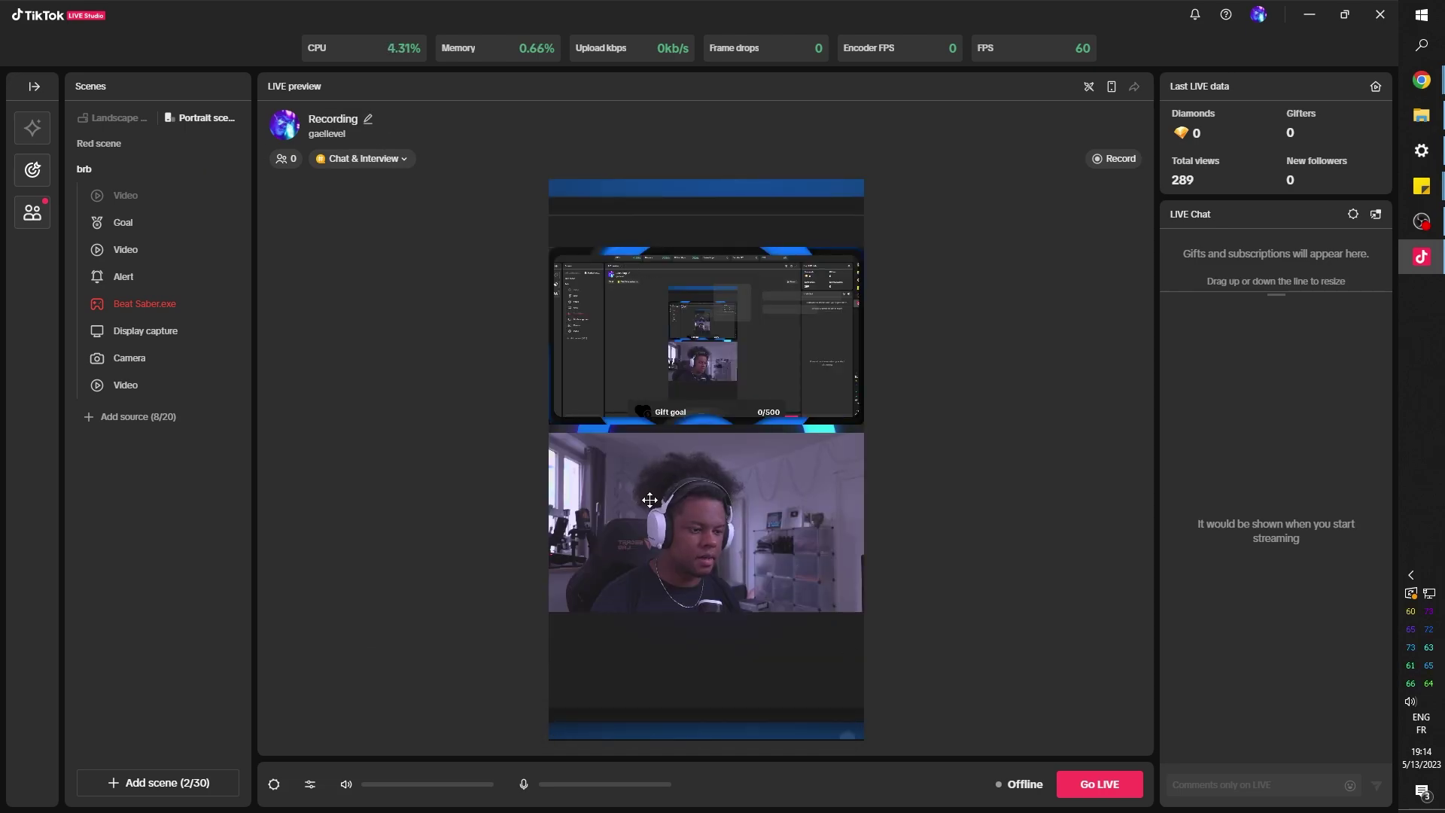
- Go LIVE and bring up the microphone device list
{"action": "left_click", "coordinate": [1111, 779]}
{"action": "scroll", "coordinate": [755, 558], "scroll_direction": "down", "scroll_amount": 3}
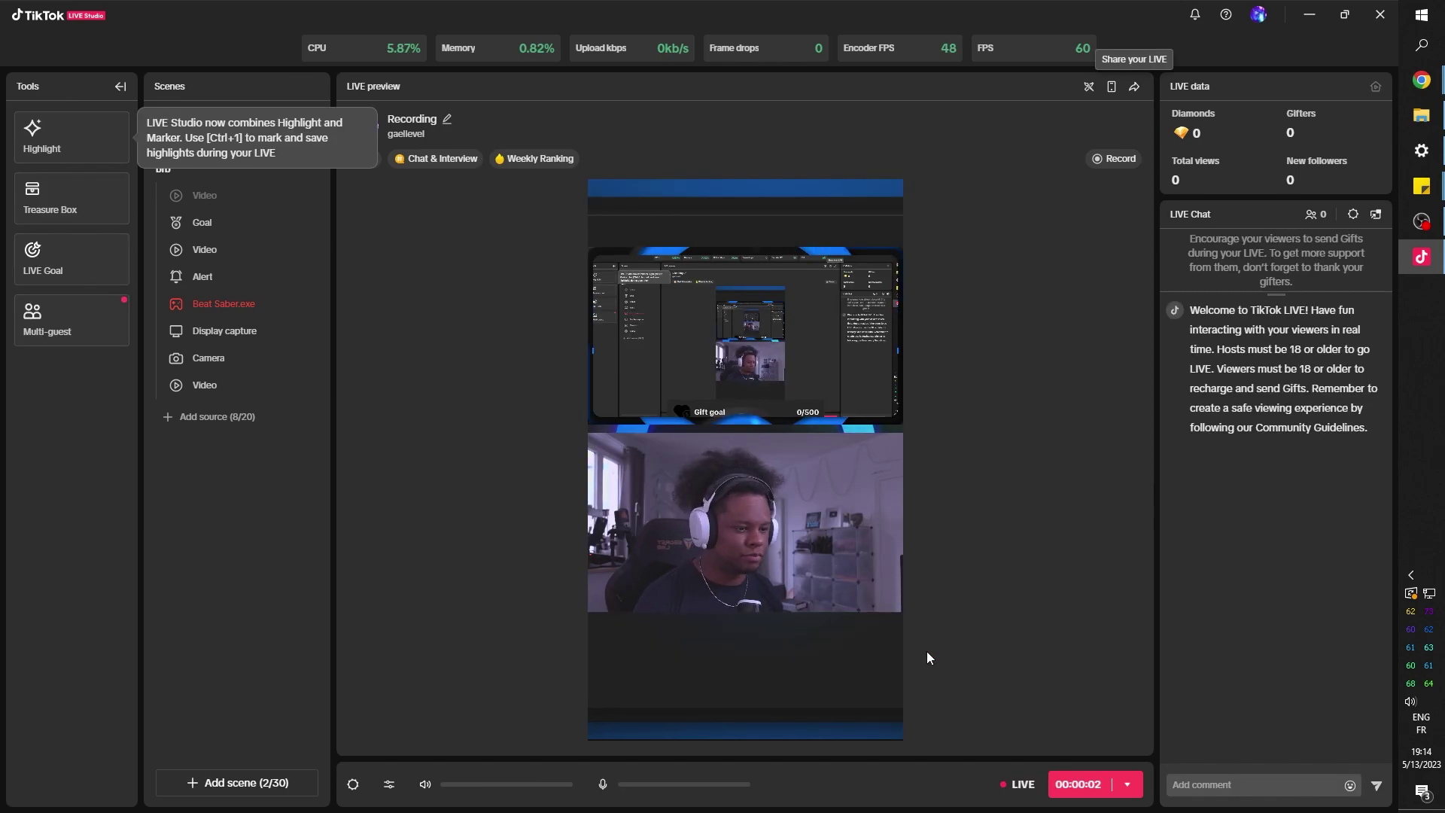
{"action": "left_click", "coordinate": [425, 784]}
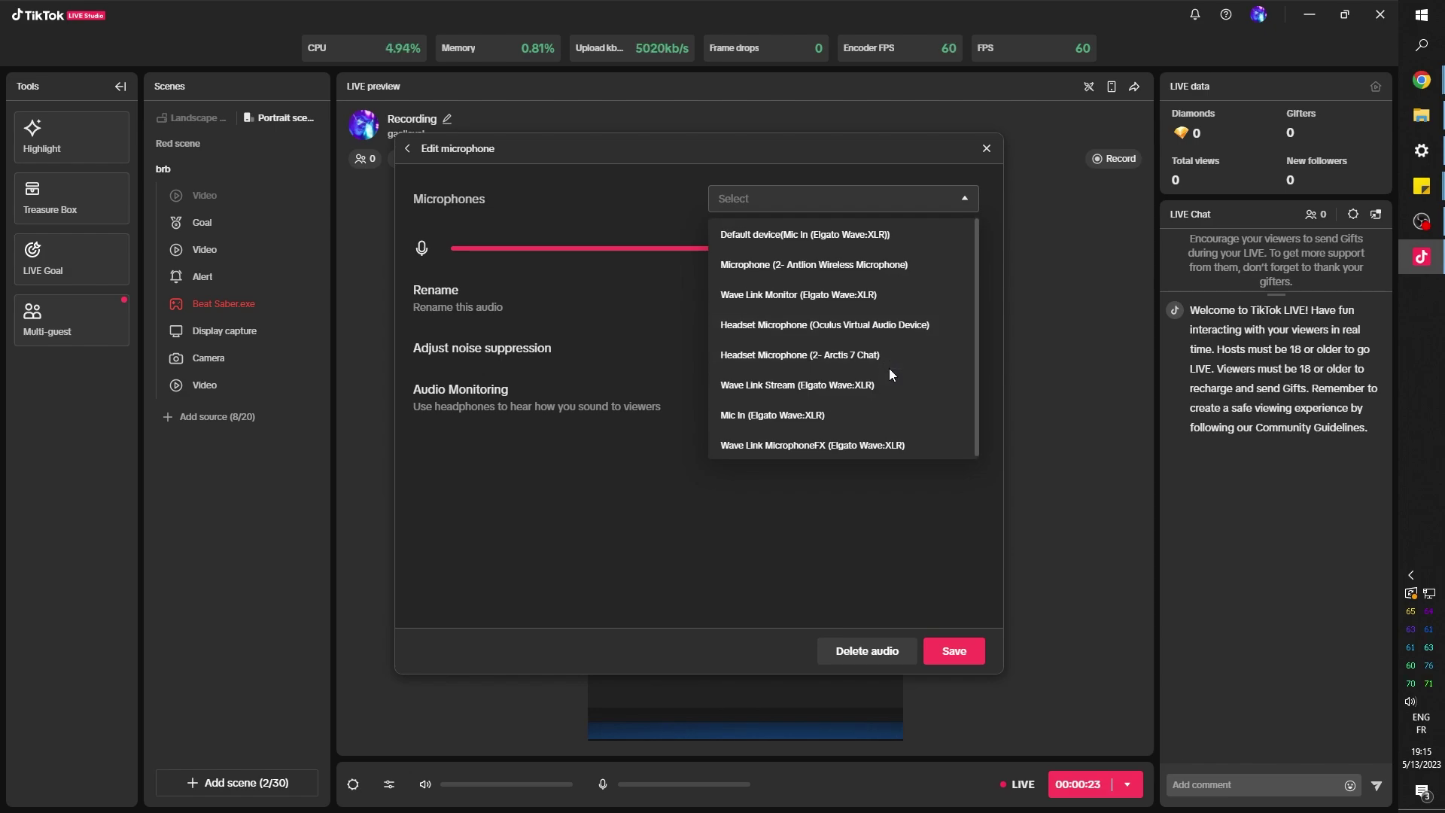
- Connect TikFinity to the running TikTok LIVE so the account shows LIVE status
{"action": "left_click", "coordinate": [1303, 173]}
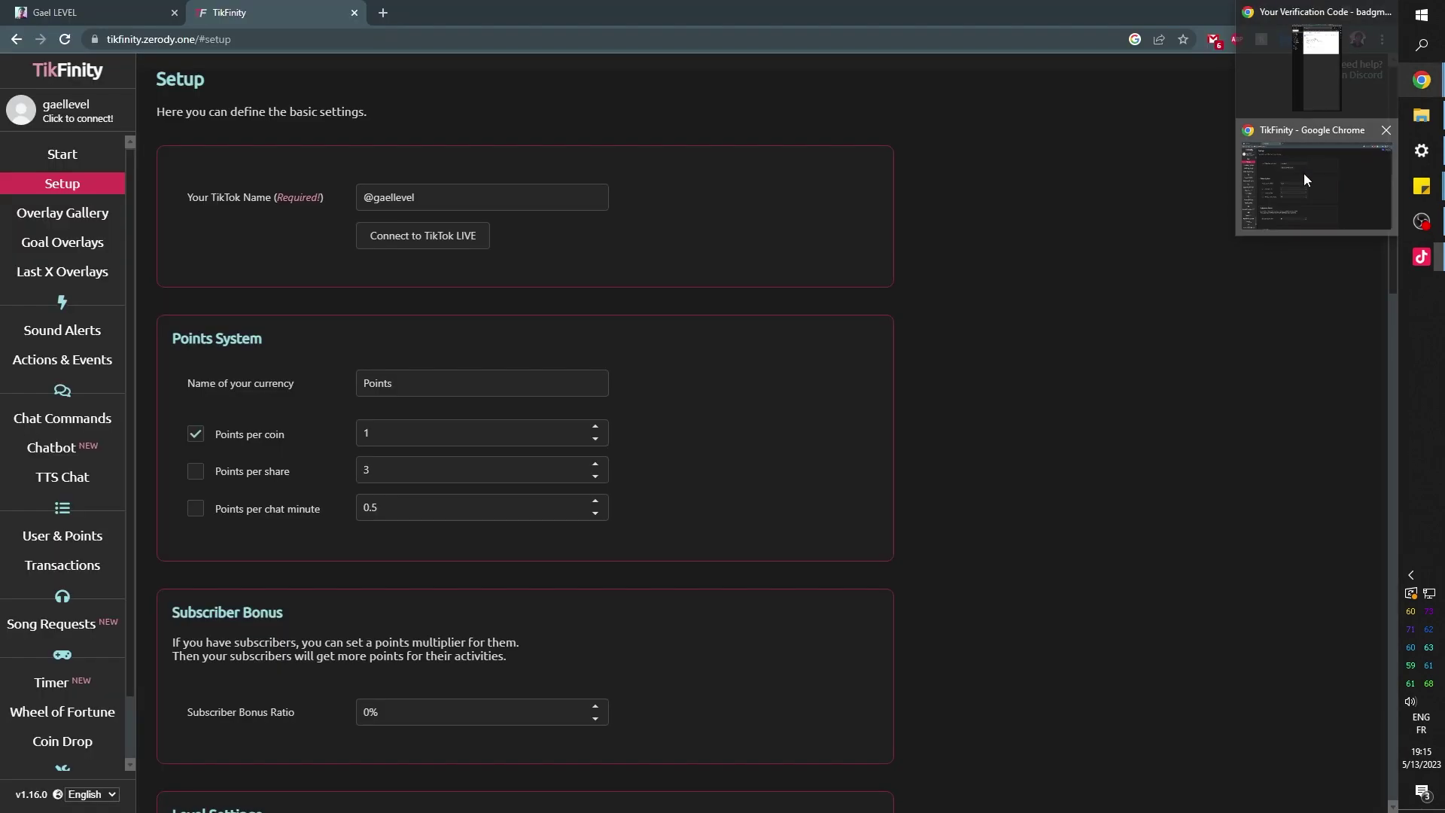
{"action": "left_click", "coordinate": [417, 238]}
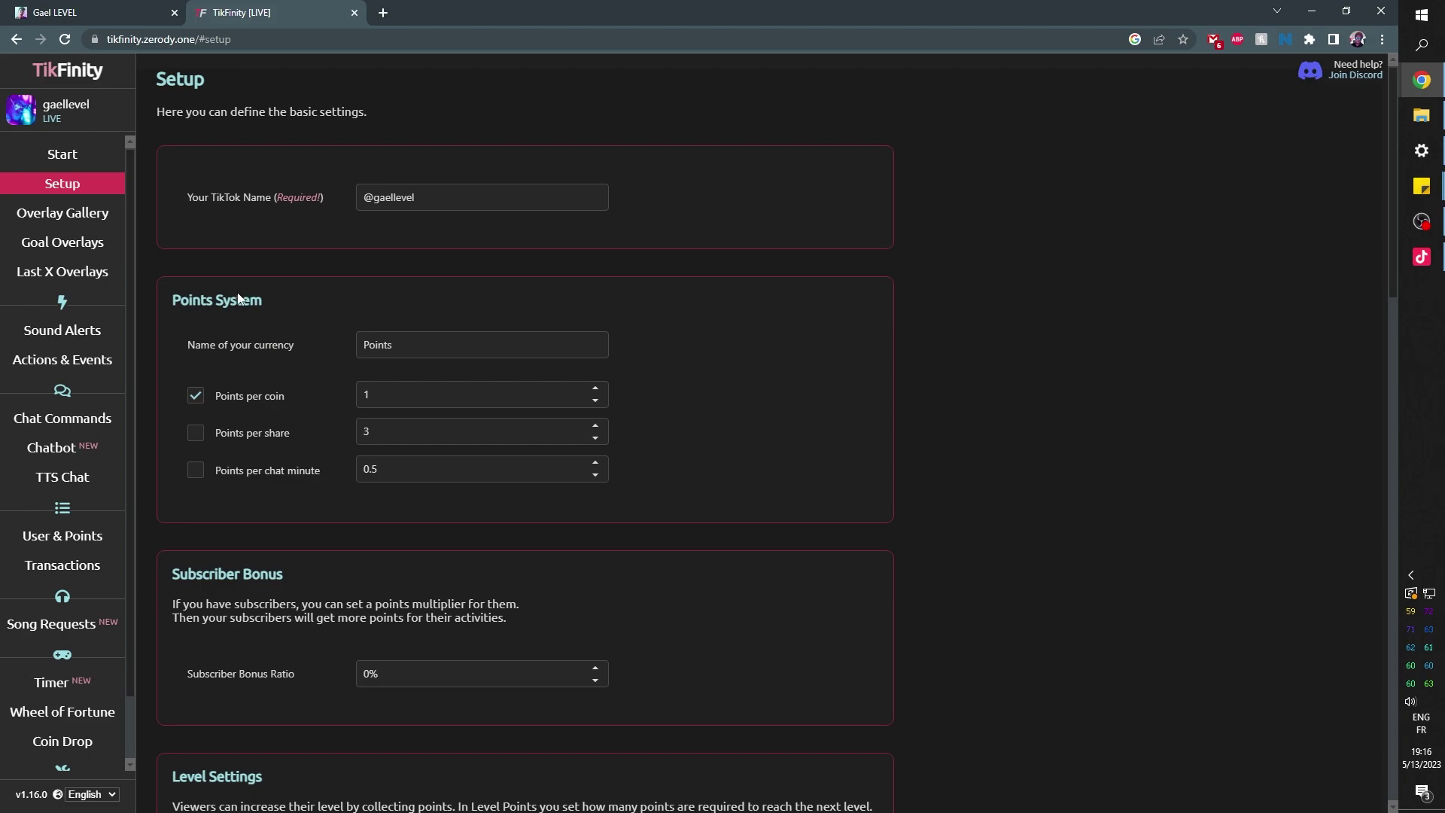
{"action": "scroll", "coordinate": [264, 451], "scroll_direction": "down", "scroll_amount": 3}
{"action": "scroll", "coordinate": [291, 441], "scroll_direction": "down", "scroll_amount": 1}
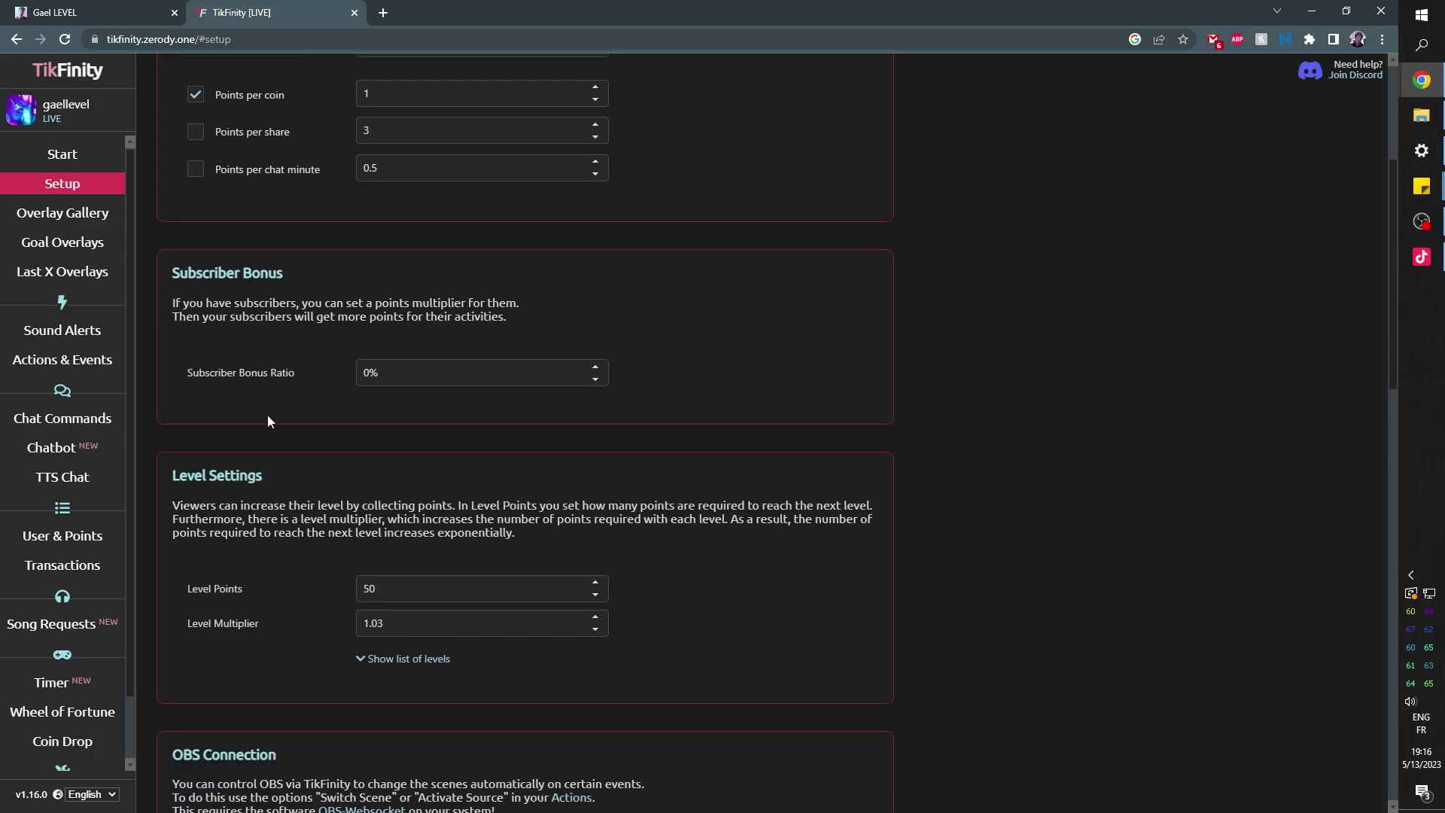
- Scroll through the Overlay Gallery, then look over the Timer page settings
{"action": "scroll", "coordinate": [197, 402], "scroll_direction": "down", "scroll_amount": 2}
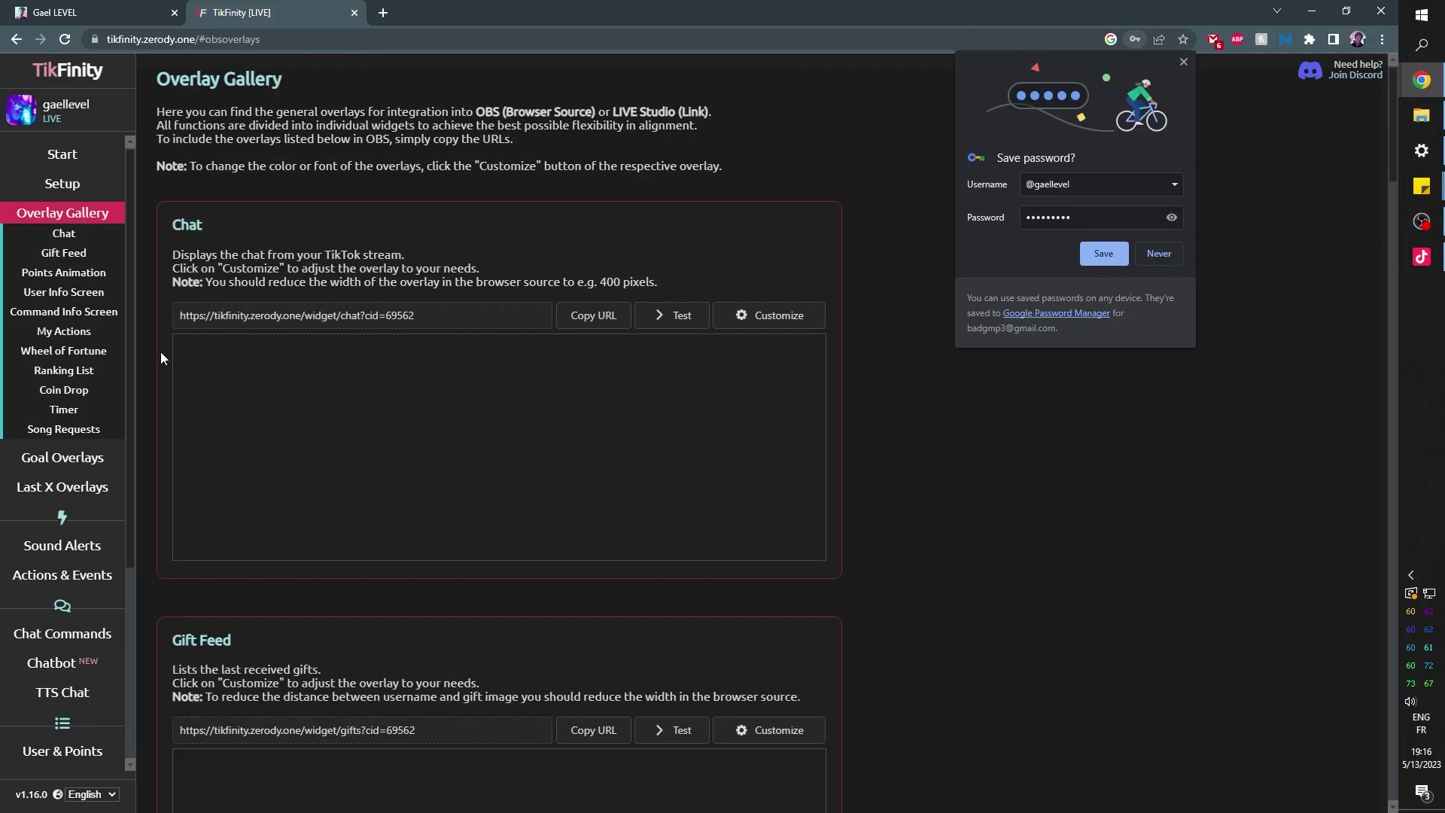
{"action": "scroll", "coordinate": [527, 301], "scroll_direction": "down", "scroll_amount": 10}
{"action": "scroll", "coordinate": [55, 366], "scroll_direction": "down", "scroll_amount": 4}
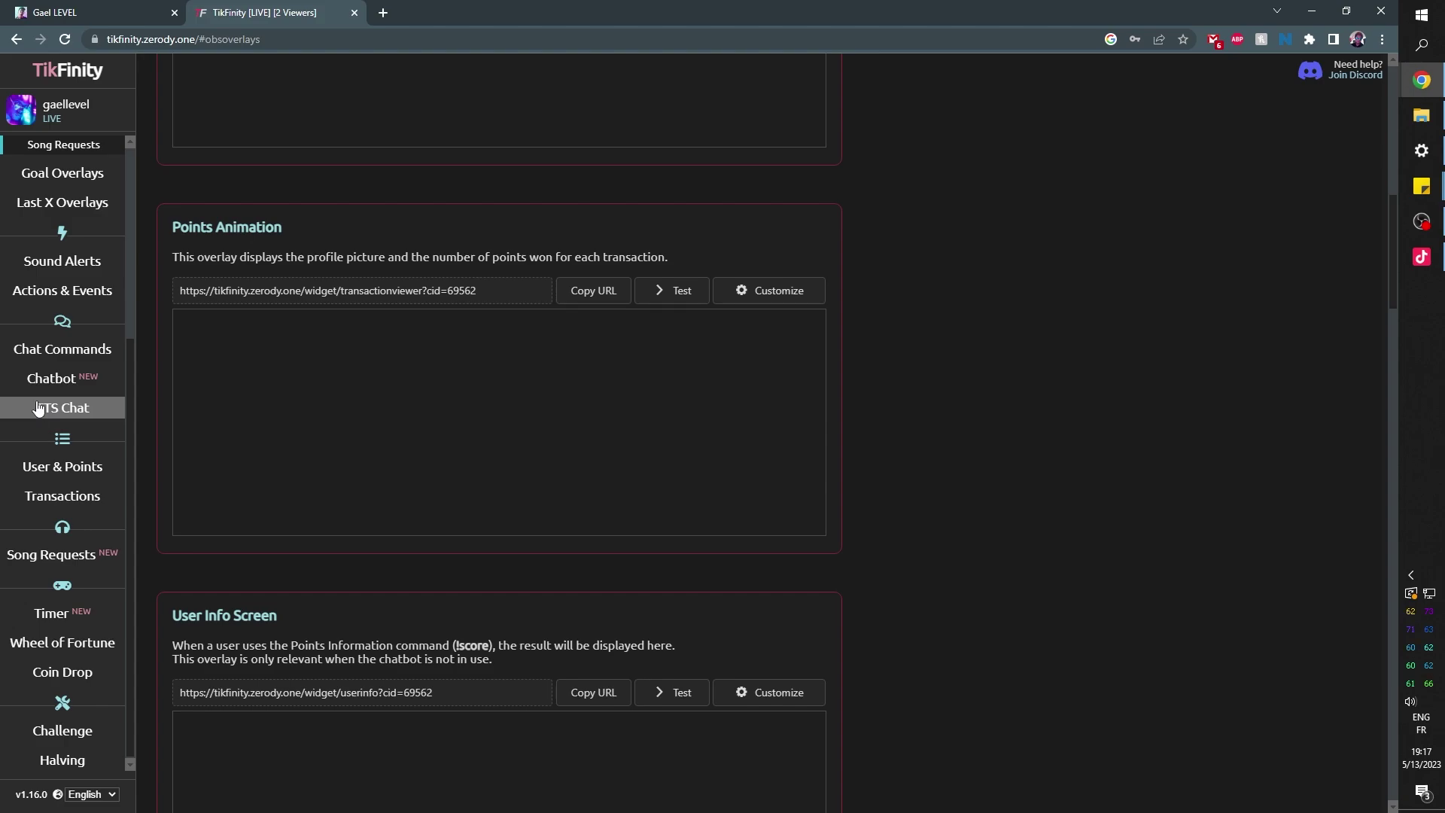
{"action": "scroll", "coordinate": [34, 481], "scroll_direction": "down", "scroll_amount": 2}
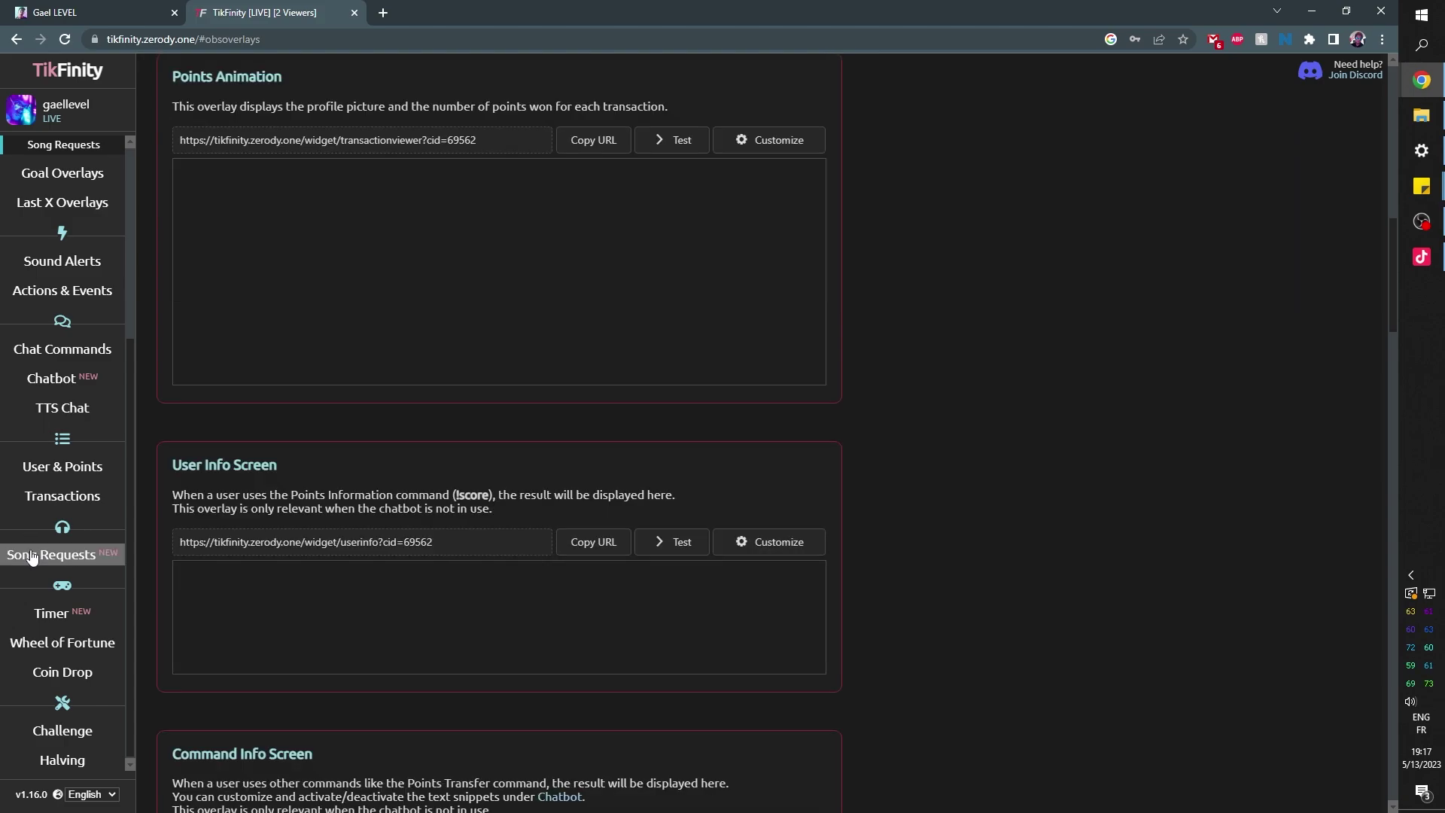
{"action": "left_click", "coordinate": [51, 613]}
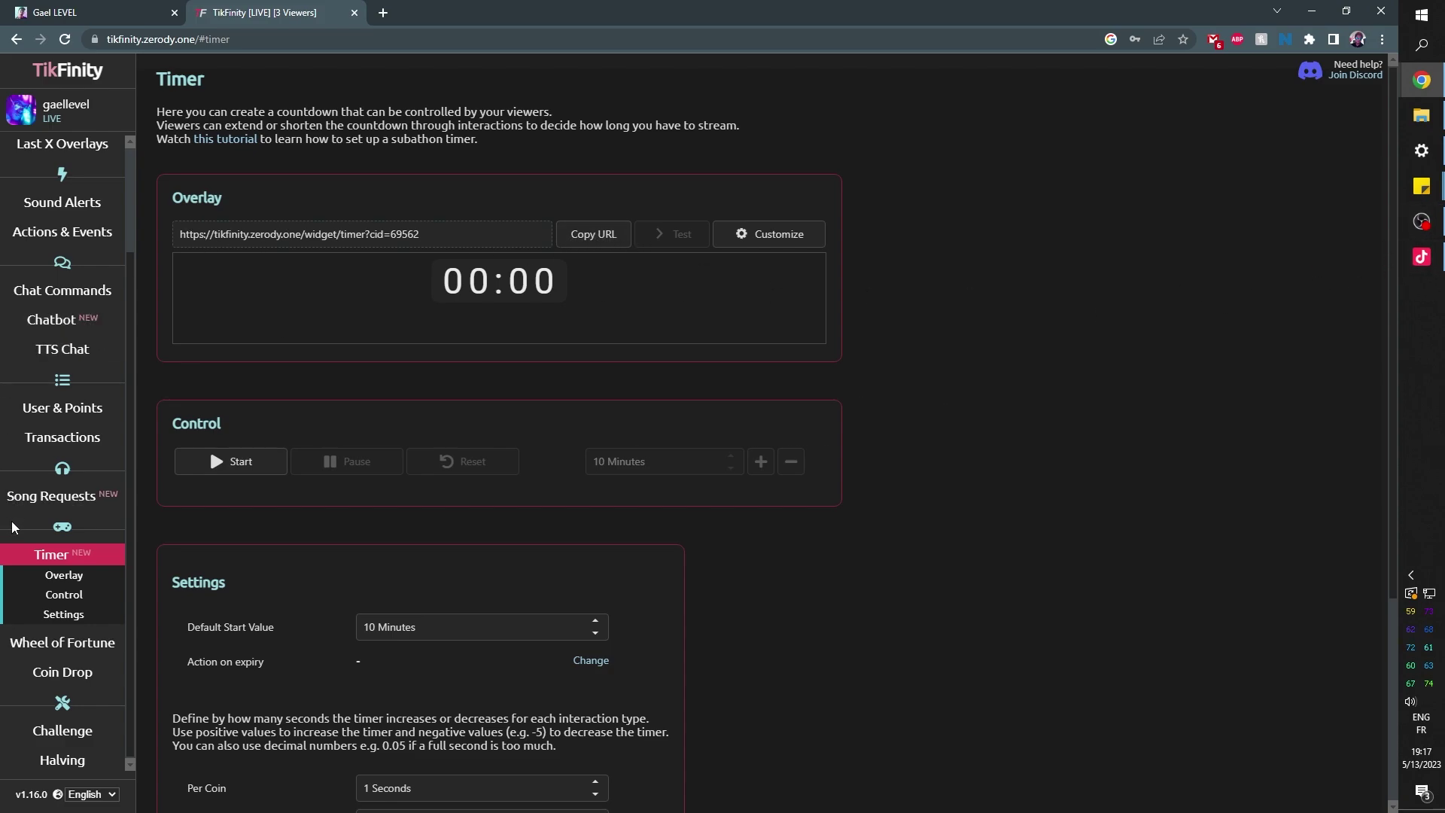
{"action": "scroll", "coordinate": [293, 655], "scroll_direction": "down", "scroll_amount": 3}
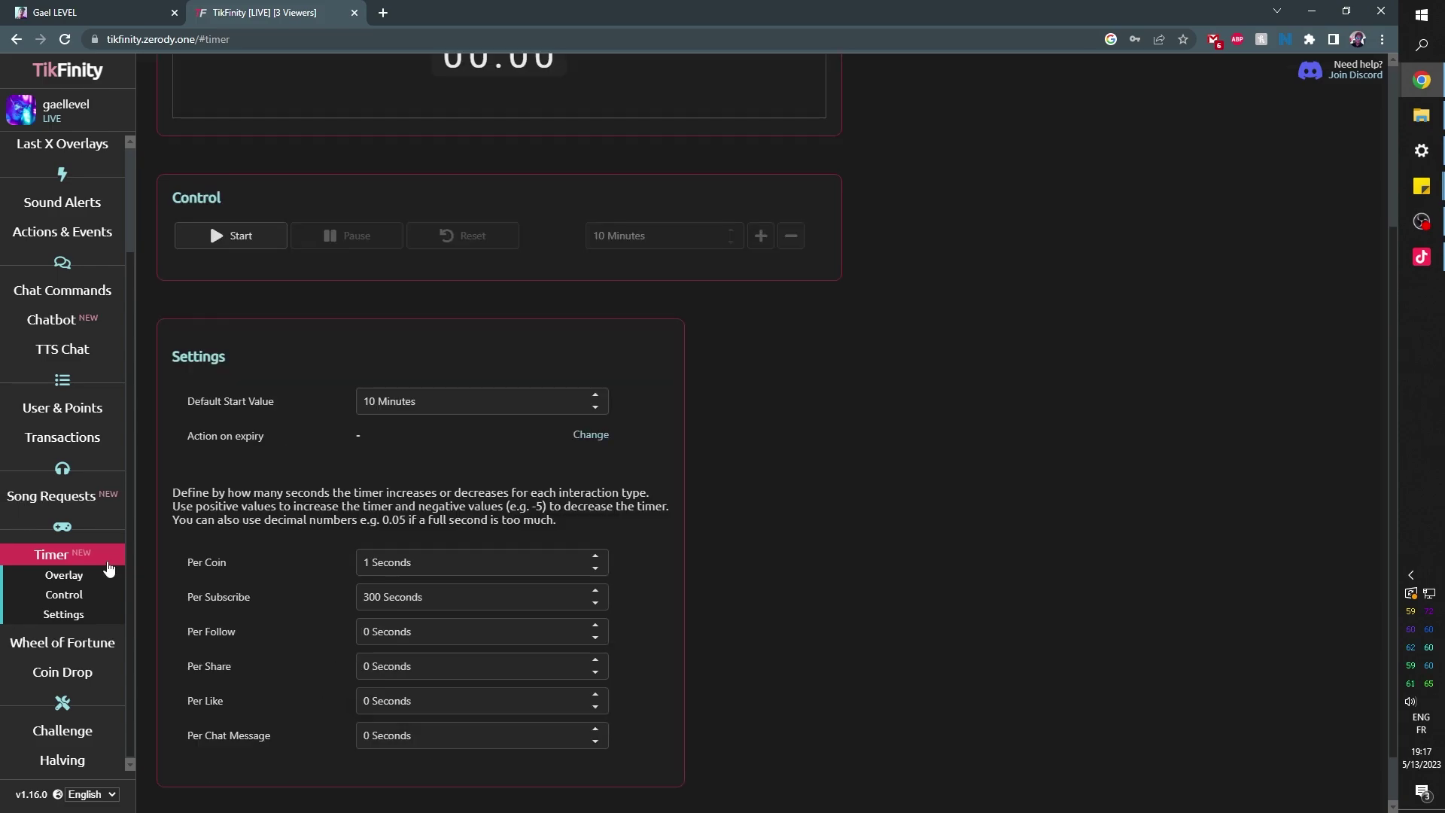
{"action": "scroll", "coordinate": [109, 569], "scroll_direction": "up", "scroll_amount": 3}
- Review the goal cards: Likes 50,000, Shares 50, Viewers 2/100, Coins 0/500, Channel Points 0/50
{"action": "left_click", "coordinate": [63, 245]}
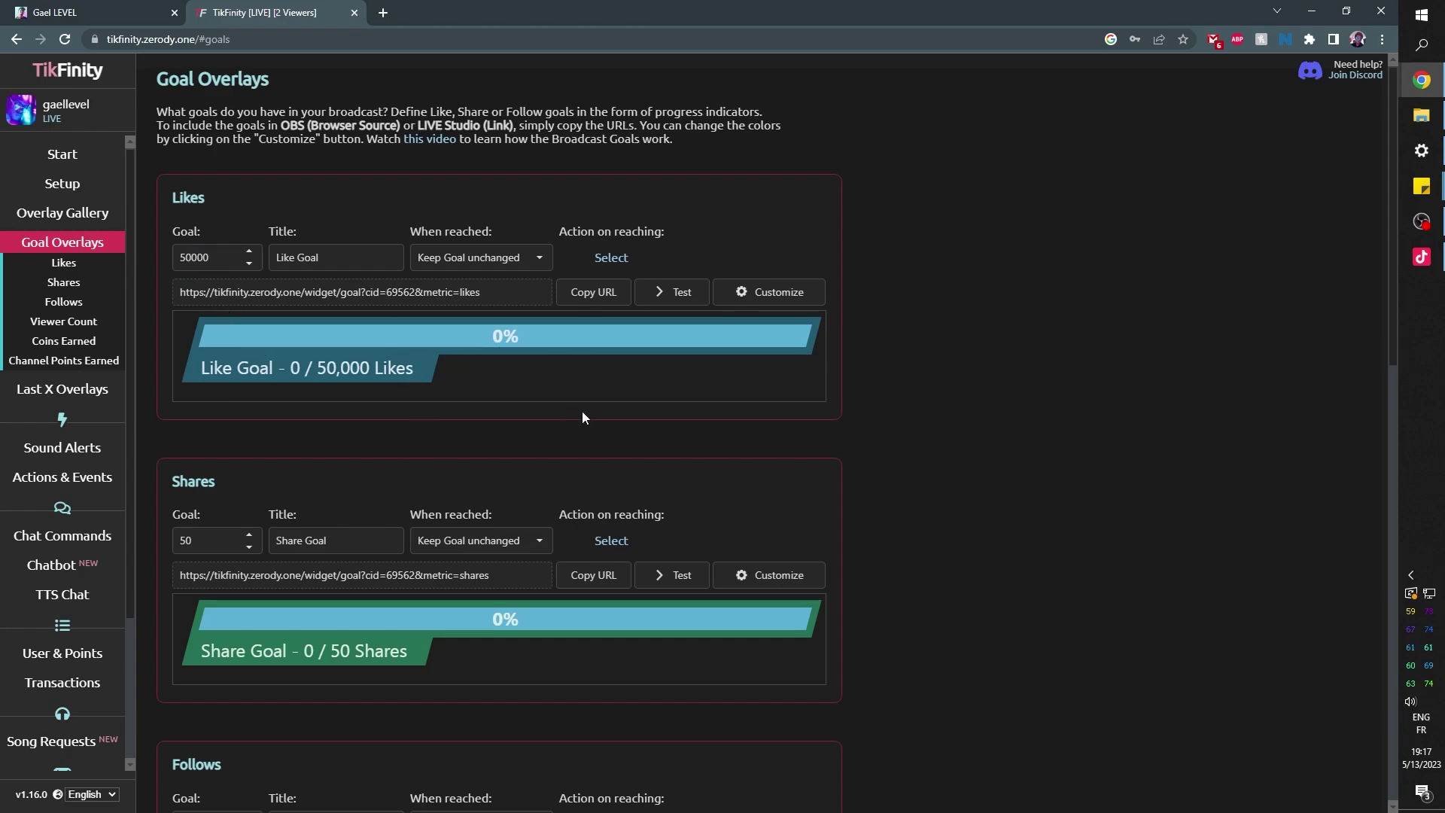
{"action": "scroll", "coordinate": [595, 416], "scroll_direction": "down", "scroll_amount": 4}
{"action": "scroll", "coordinate": [605, 416], "scroll_direction": "down", "scroll_amount": 4}
{"action": "scroll", "coordinate": [606, 418], "scroll_direction": "down", "scroll_amount": 3}
{"action": "scroll", "coordinate": [611, 412], "scroll_direction": "down", "scroll_amount": 1}
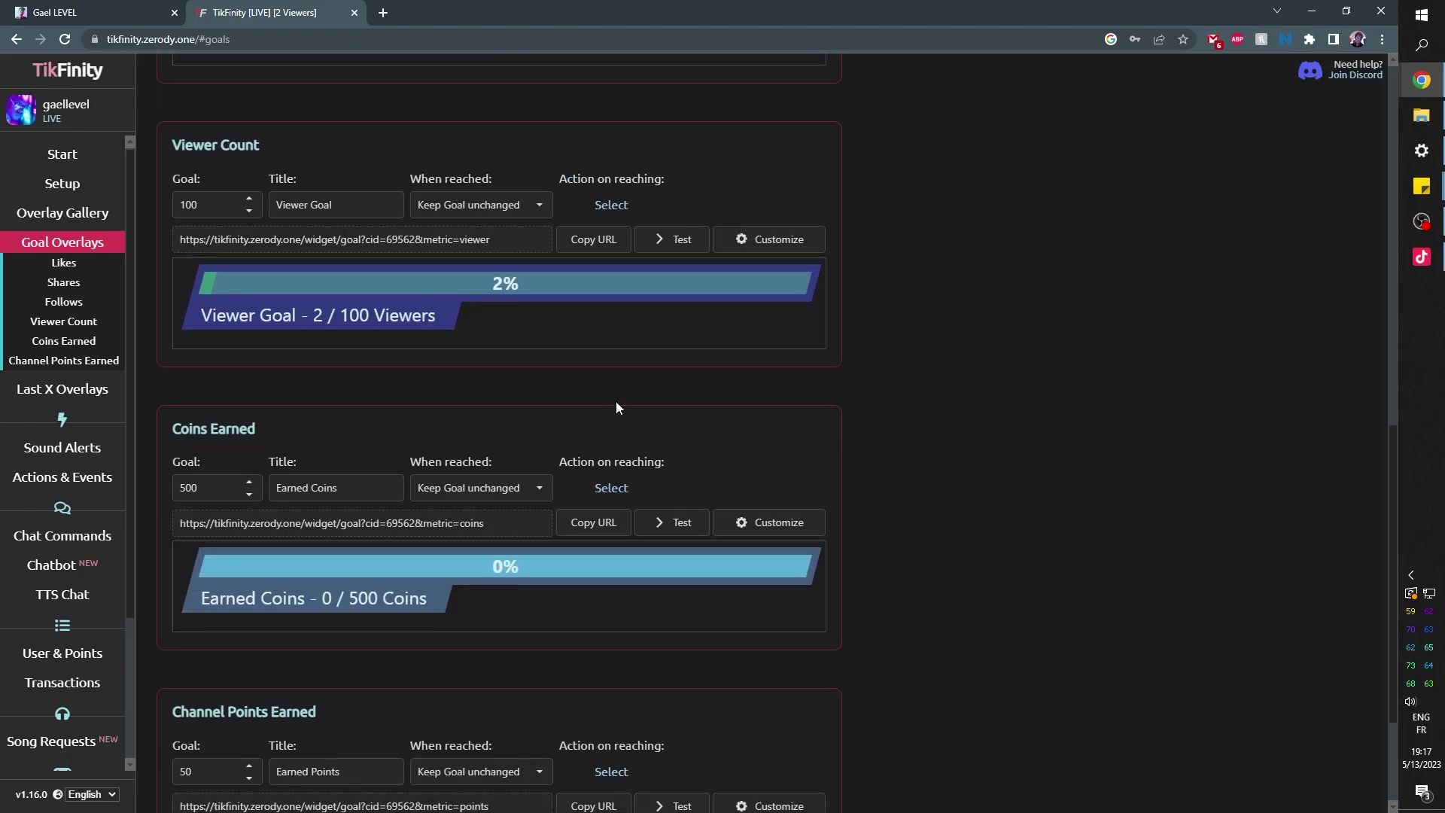
{"action": "scroll", "coordinate": [613, 410], "scroll_direction": "up", "scroll_amount": 1}
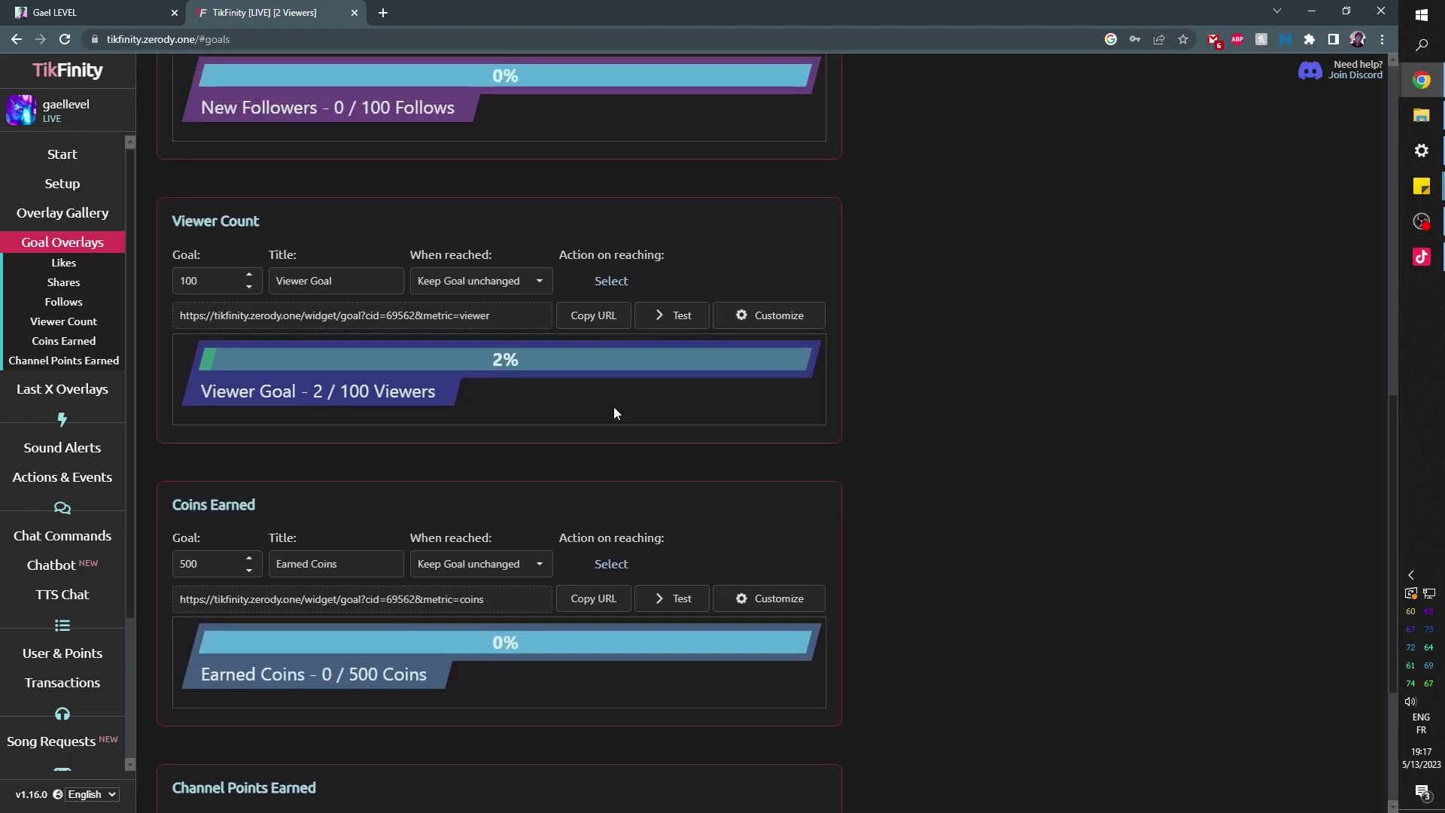
{"action": "scroll", "coordinate": [613, 410], "scroll_direction": "up", "scroll_amount": 3}
{"action": "scroll", "coordinate": [617, 421], "scroll_direction": "up", "scroll_amount": 3}
{"action": "scroll", "coordinate": [614, 433], "scroll_direction": "up", "scroll_amount": 3}
{"action": "scroll", "coordinate": [615, 435], "scroll_direction": "up", "scroll_amount": 2}
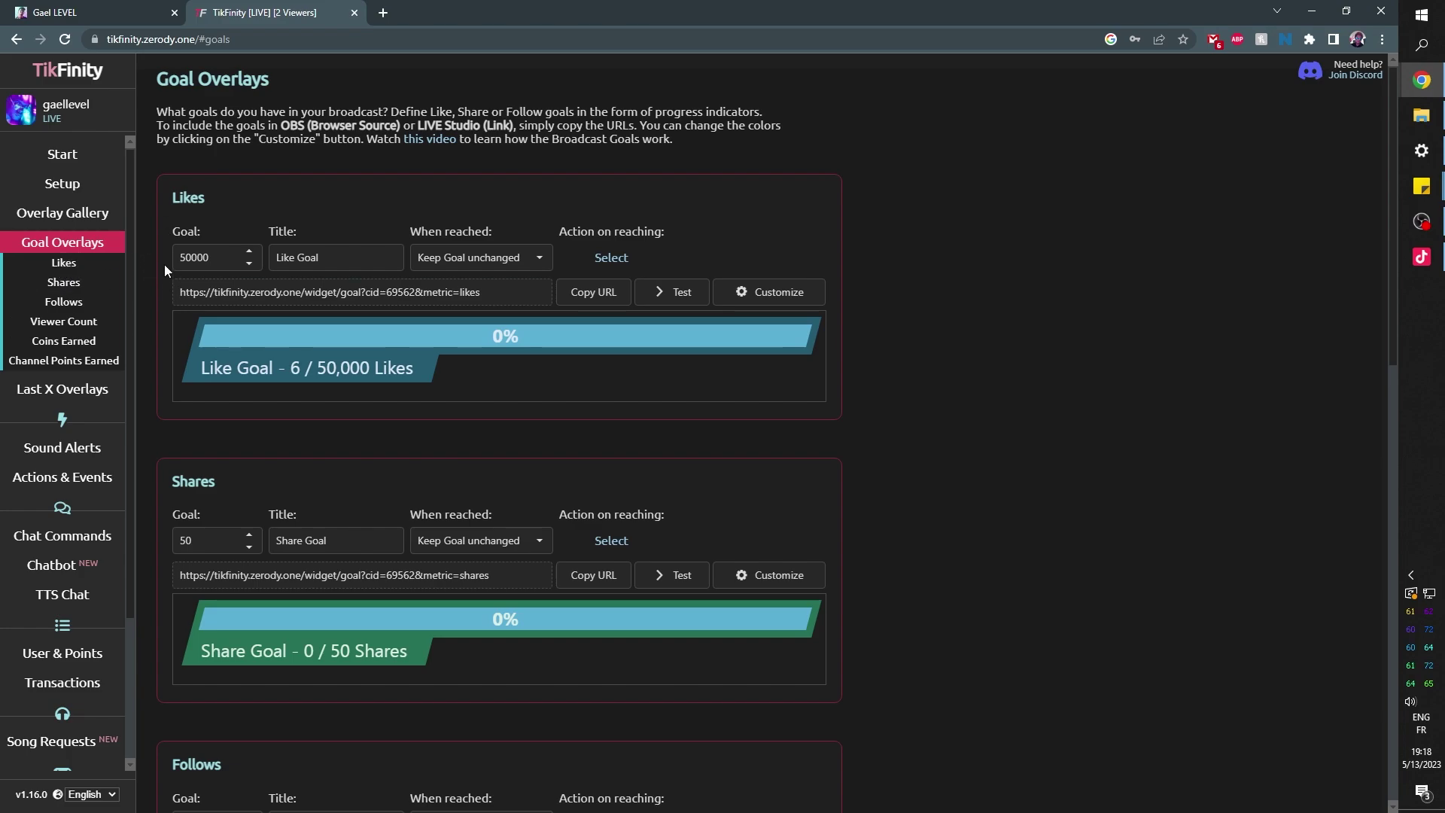
{"action": "scroll", "coordinate": [153, 392], "scroll_direction": "down", "scroll_amount": 4}
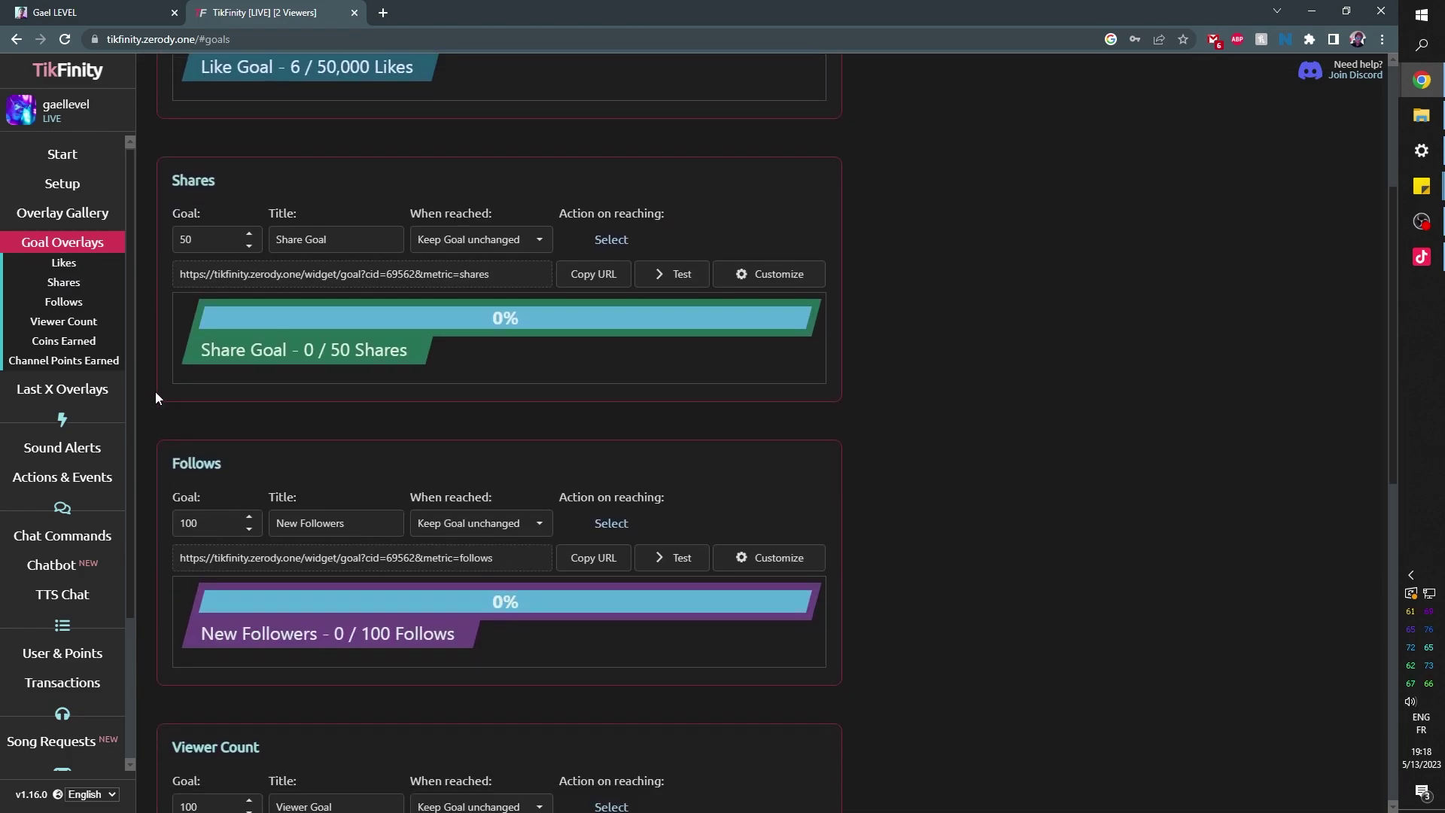
{"action": "scroll", "coordinate": [155, 391], "scroll_direction": "down", "scroll_amount": 2}
{"action": "scroll", "coordinate": [155, 391], "scroll_direction": "up", "scroll_amount": 1}
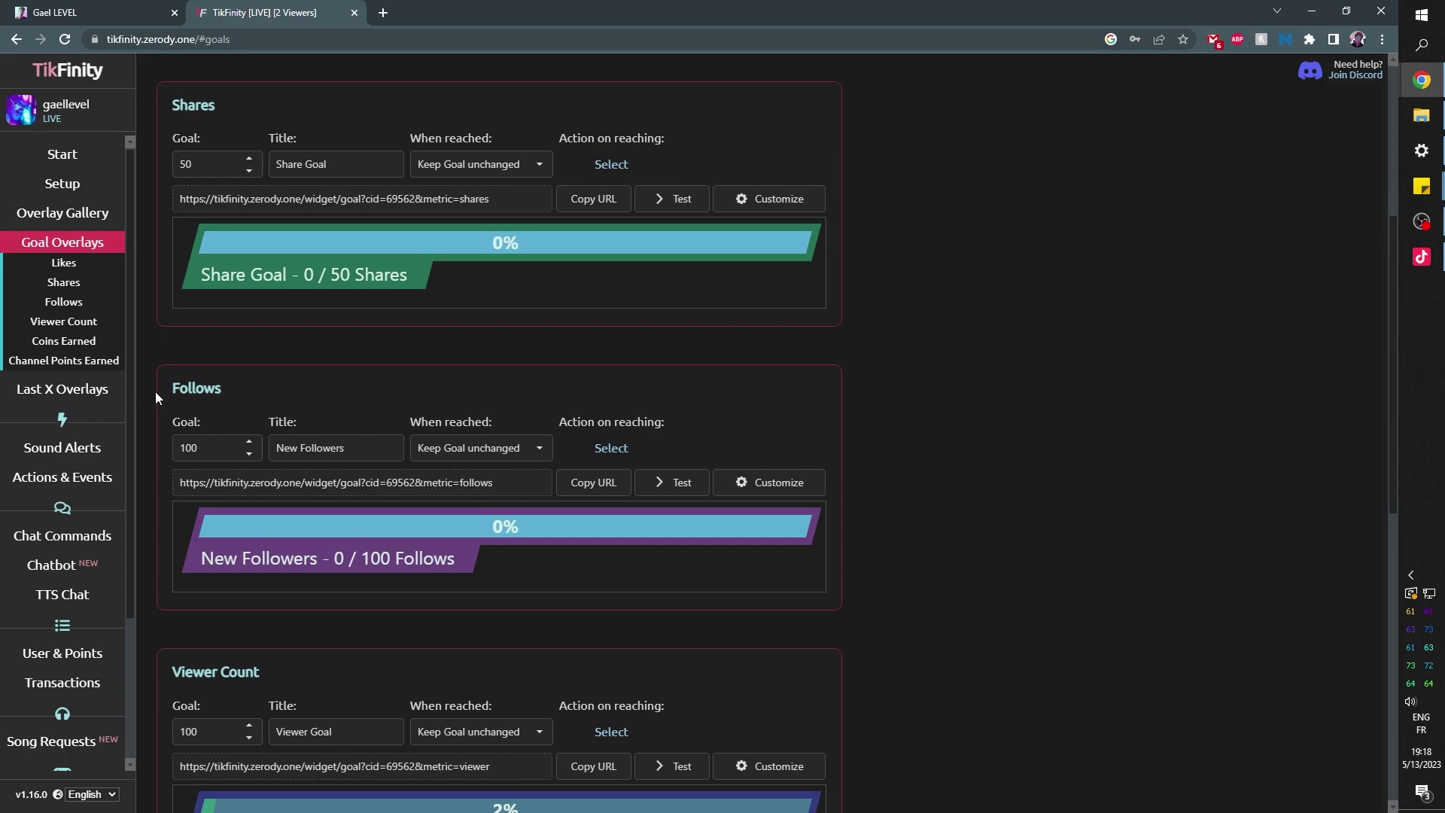
{"action": "scroll", "coordinate": [155, 391], "scroll_direction": "down", "scroll_amount": 1}
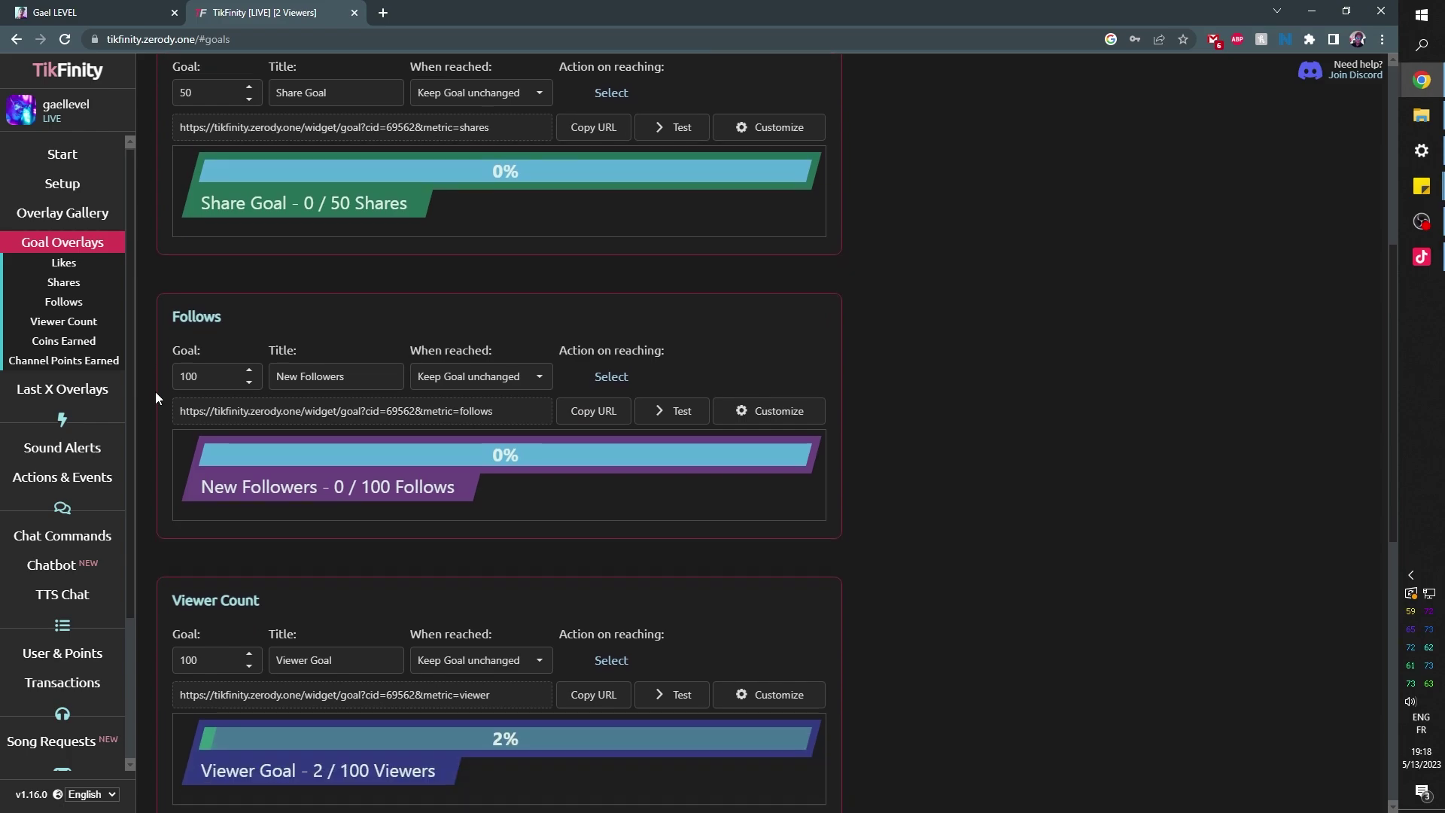
{"action": "scroll", "coordinate": [155, 391], "scroll_direction": "down", "scroll_amount": 2}
{"action": "scroll", "coordinate": [155, 391], "scroll_direction": "down", "scroll_amount": 1}
{"action": "scroll", "coordinate": [155, 391], "scroll_direction": "down", "scroll_amount": 1}
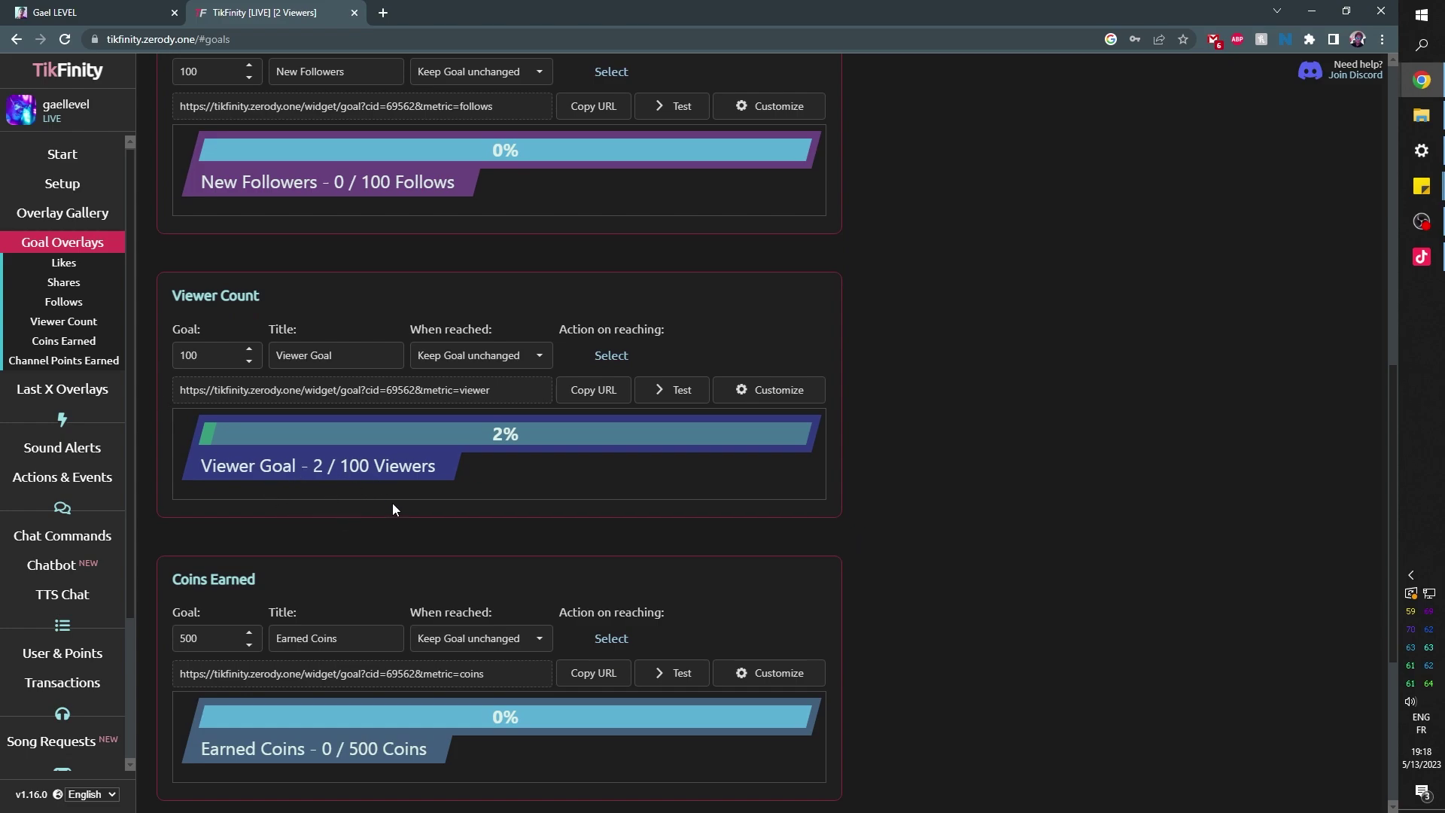
{"action": "scroll", "coordinate": [256, 478], "scroll_direction": "down", "scroll_amount": 1}
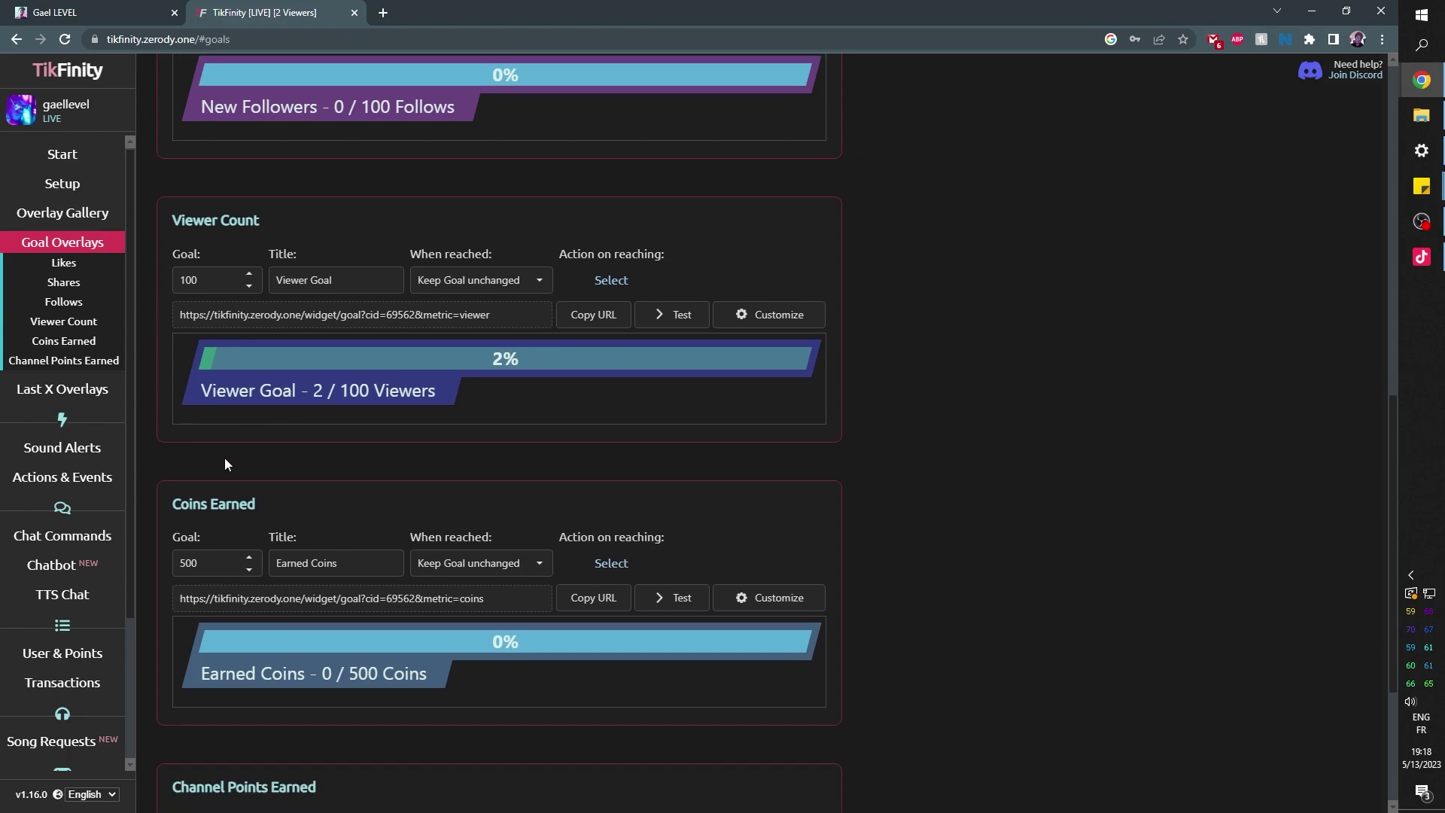
{"action": "scroll", "coordinate": [226, 457], "scroll_direction": "down", "scroll_amount": 3}
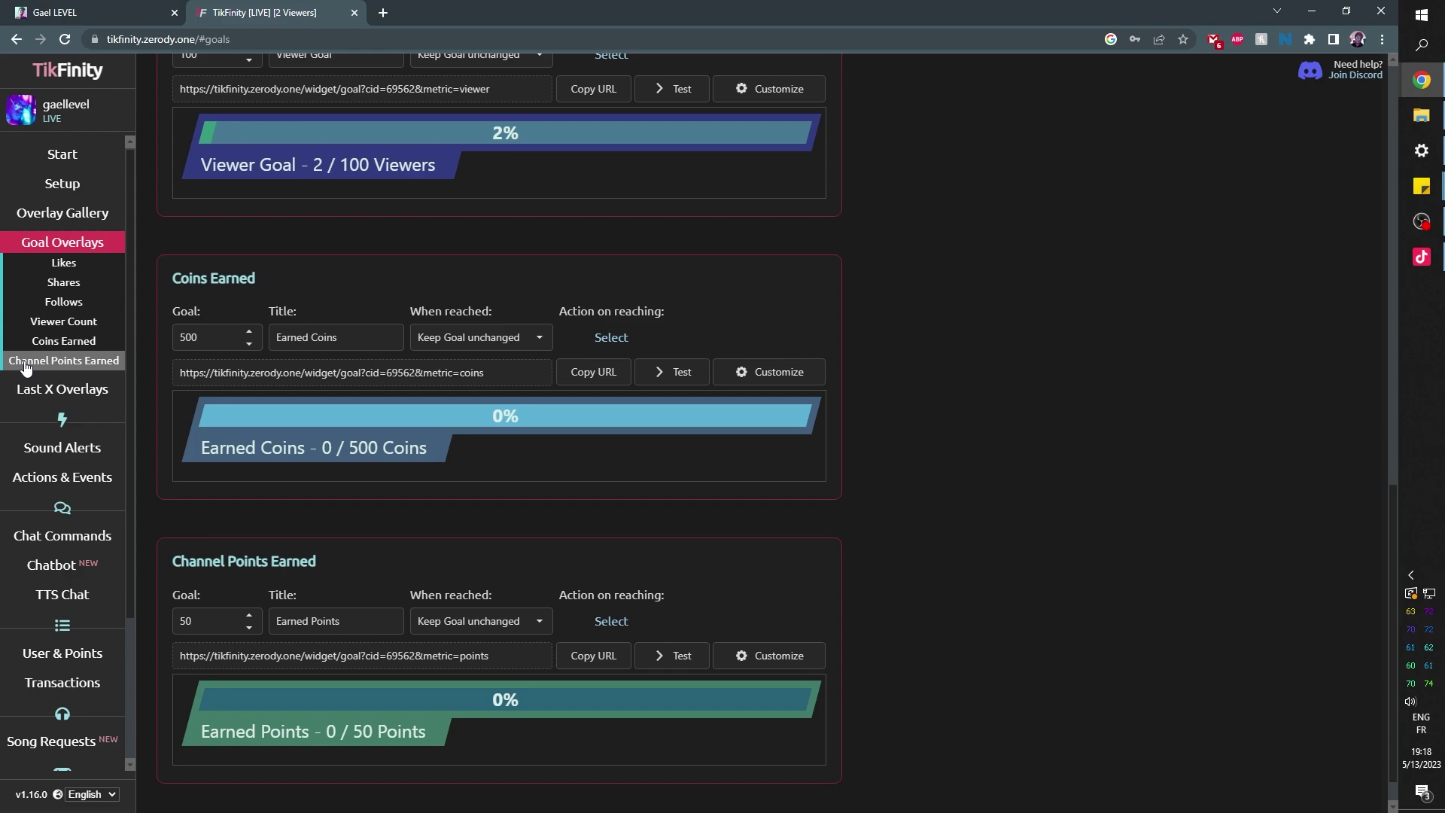
- Scroll through the Last X Overlays page, including the Last Like and Last Chatter overlays
{"action": "left_click", "coordinate": [50, 390]}
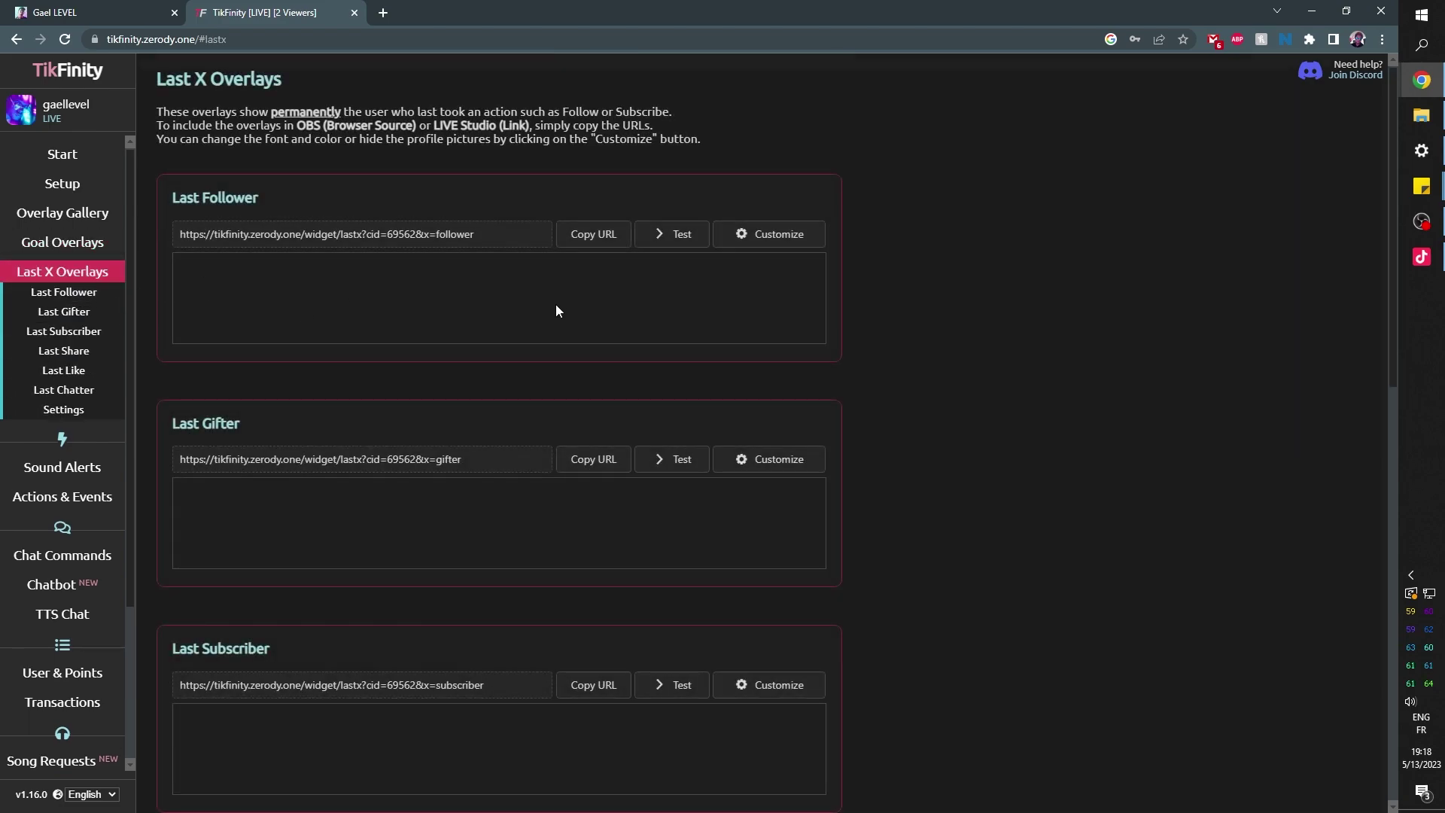
{"action": "scroll", "coordinate": [501, 305], "scroll_direction": "down", "scroll_amount": 2}
{"action": "scroll", "coordinate": [498, 305], "scroll_direction": "down", "scroll_amount": 2}
{"action": "scroll", "coordinate": [498, 305], "scroll_direction": "down", "scroll_amount": 4}
{"action": "scroll", "coordinate": [498, 315], "scroll_direction": "down", "scroll_amount": 2}
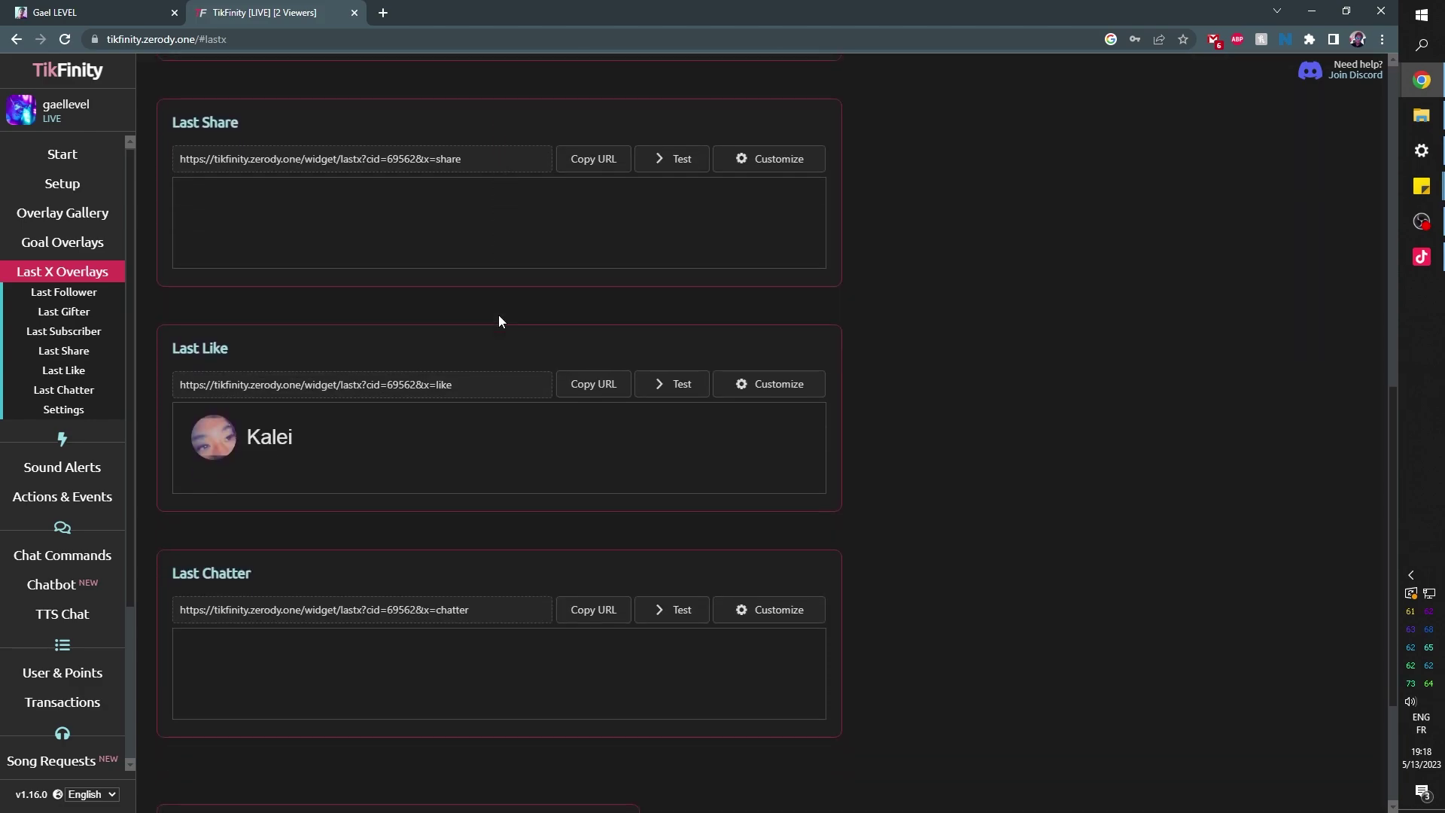
{"action": "scroll", "coordinate": [278, 445], "scroll_direction": "down", "scroll_amount": 2}
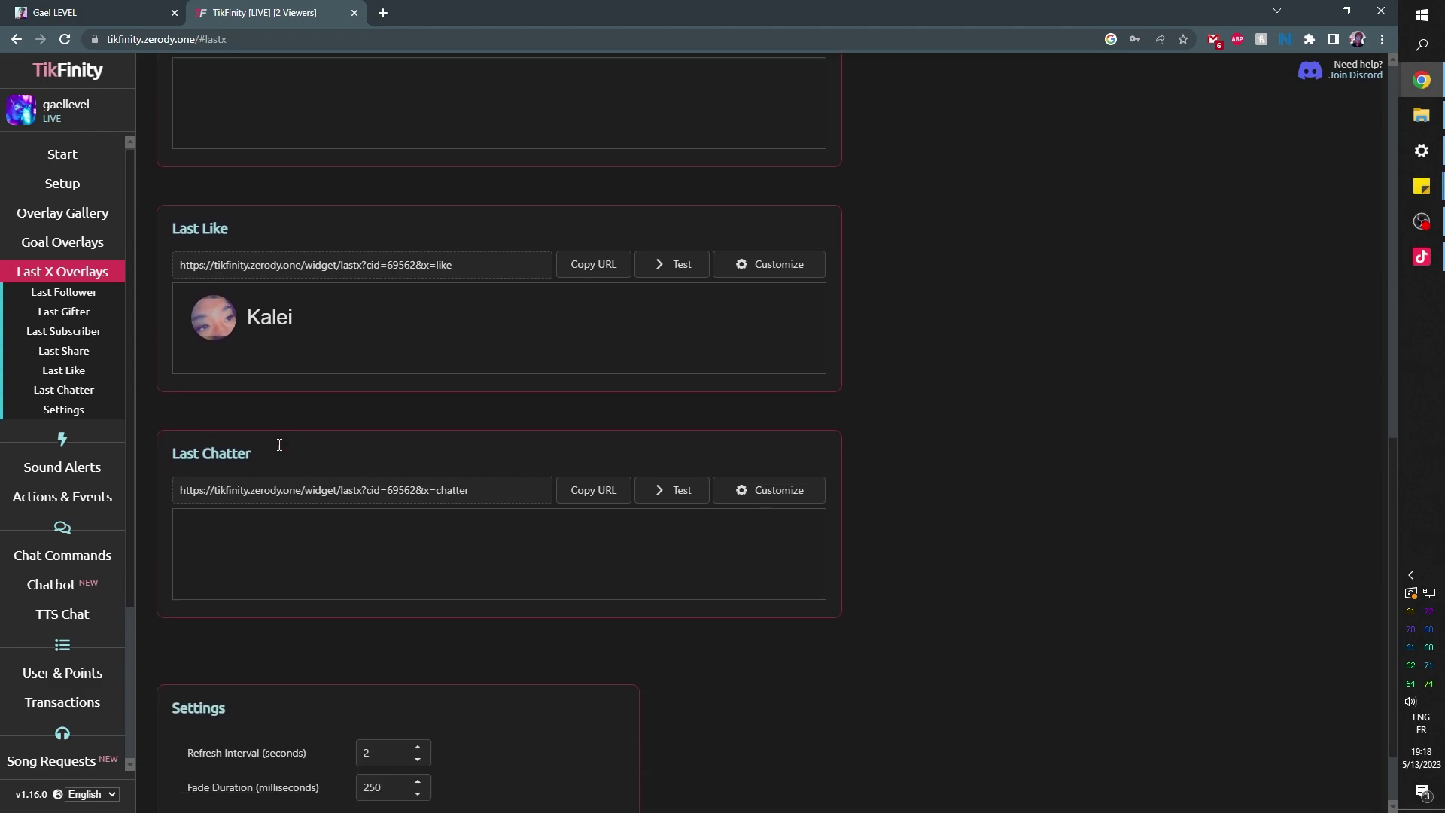
{"action": "scroll", "coordinate": [273, 448], "scroll_direction": "down", "scroll_amount": 1}
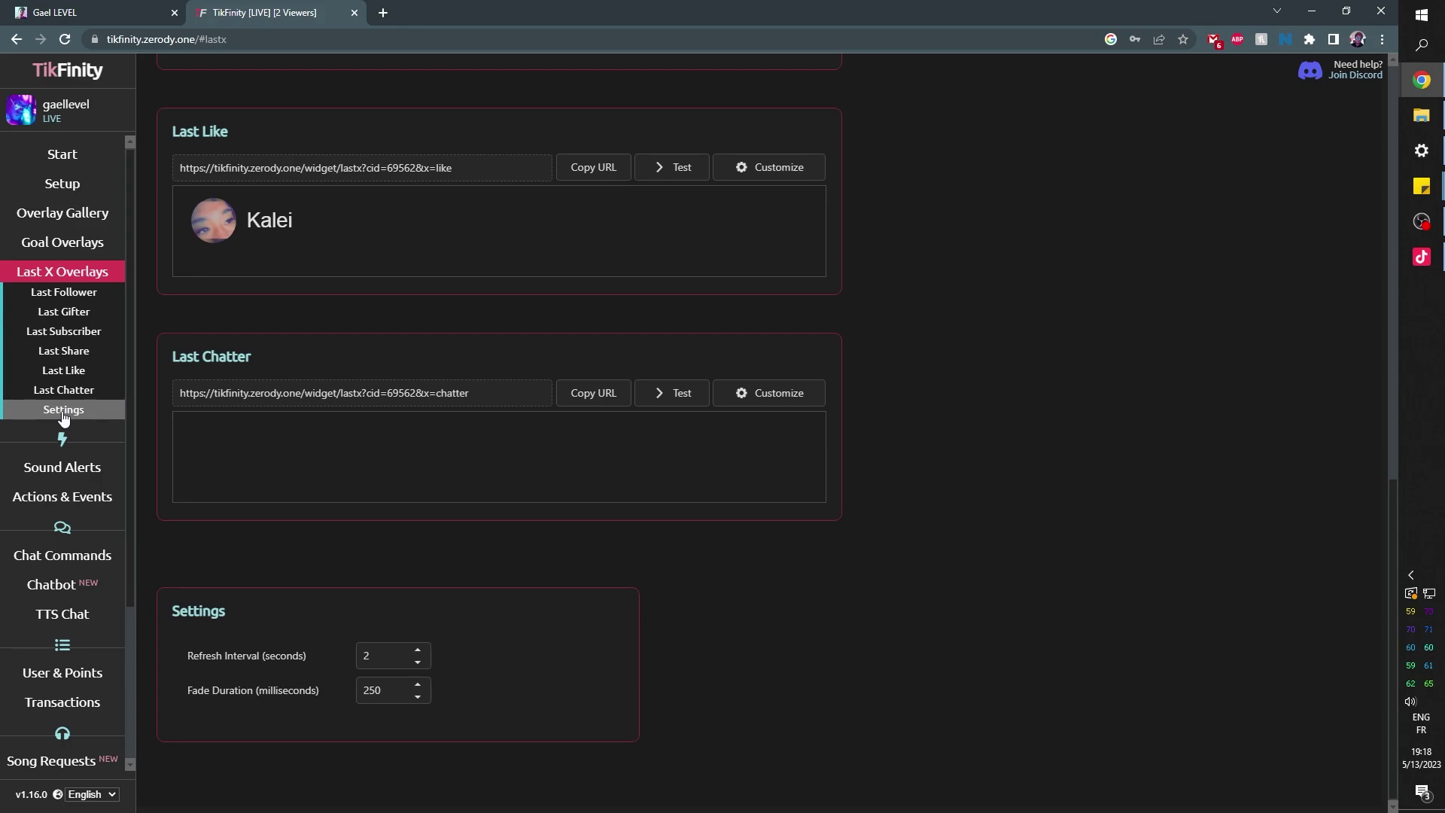
- Browse the Text-to-Speech Chat and Song Requests settings pages
{"action": "scroll", "coordinate": [45, 377], "scroll_direction": "down", "scroll_amount": 2}
{"action": "left_click", "coordinate": [72, 459]}
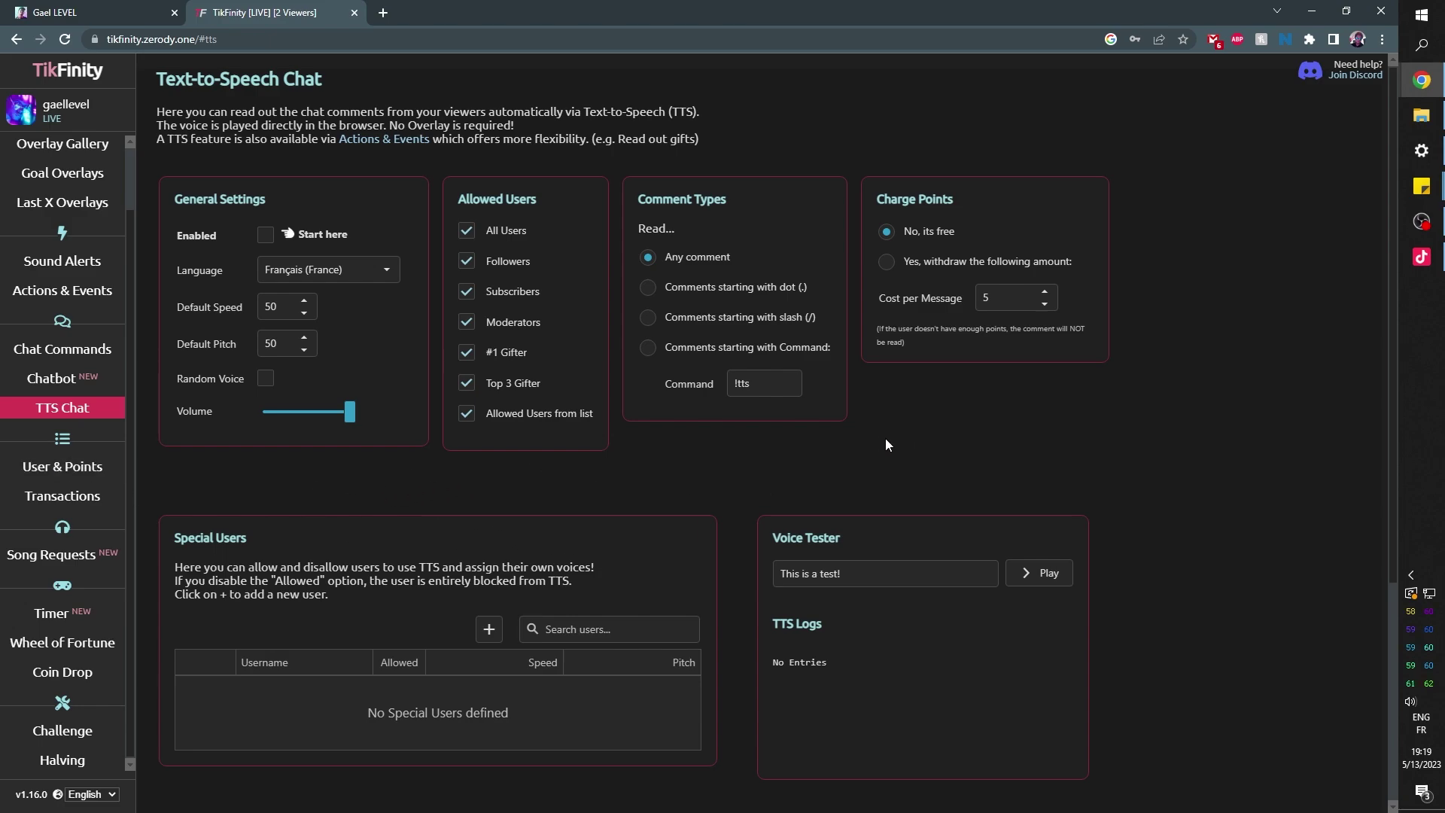
{"action": "scroll", "coordinate": [810, 444], "scroll_direction": "down", "scroll_amount": 2}
{"action": "scroll", "coordinate": [791, 459], "scroll_direction": "down", "scroll_amount": 2}
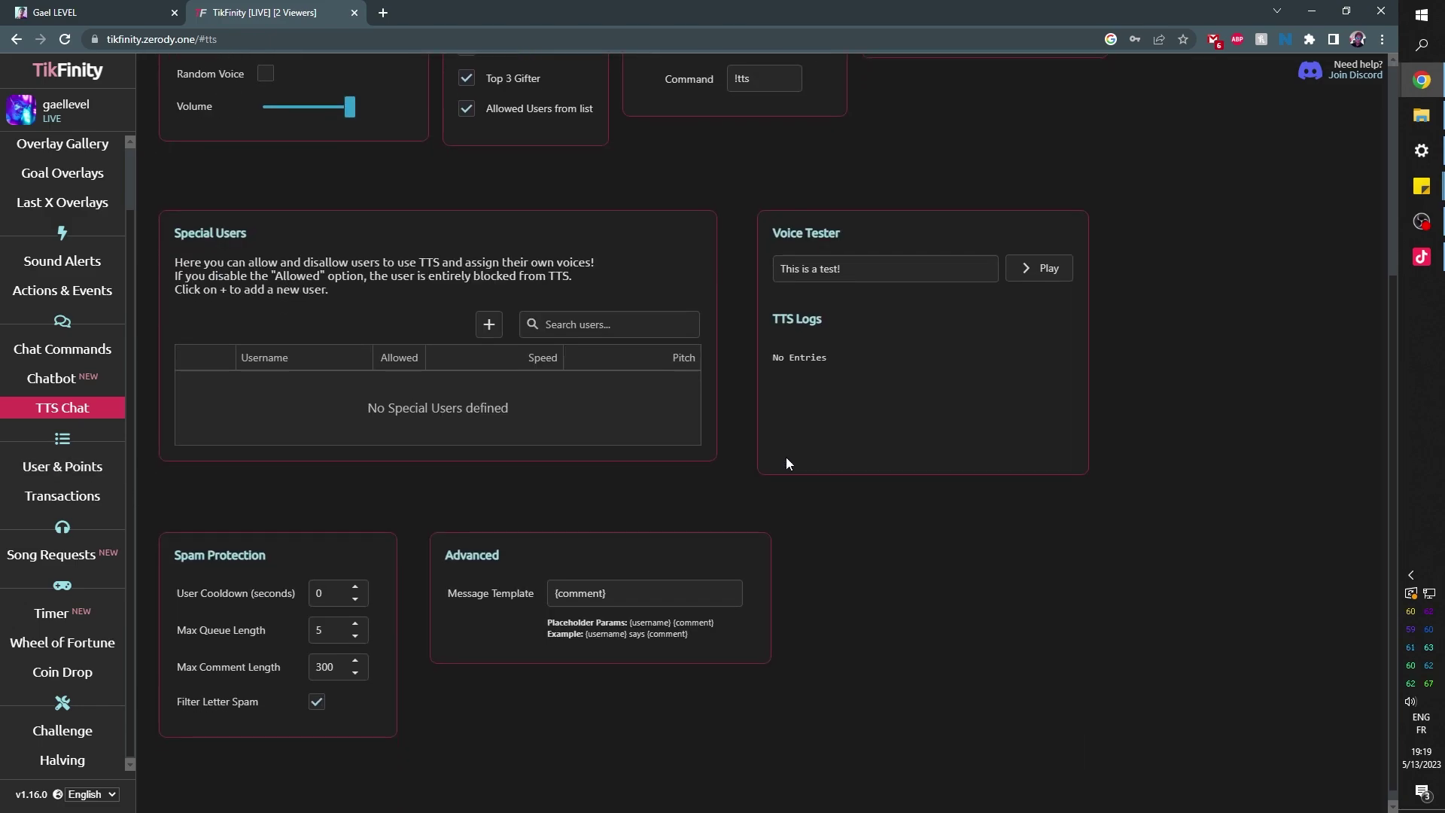
{"action": "scroll", "coordinate": [779, 473], "scroll_direction": "up", "scroll_amount": 5}
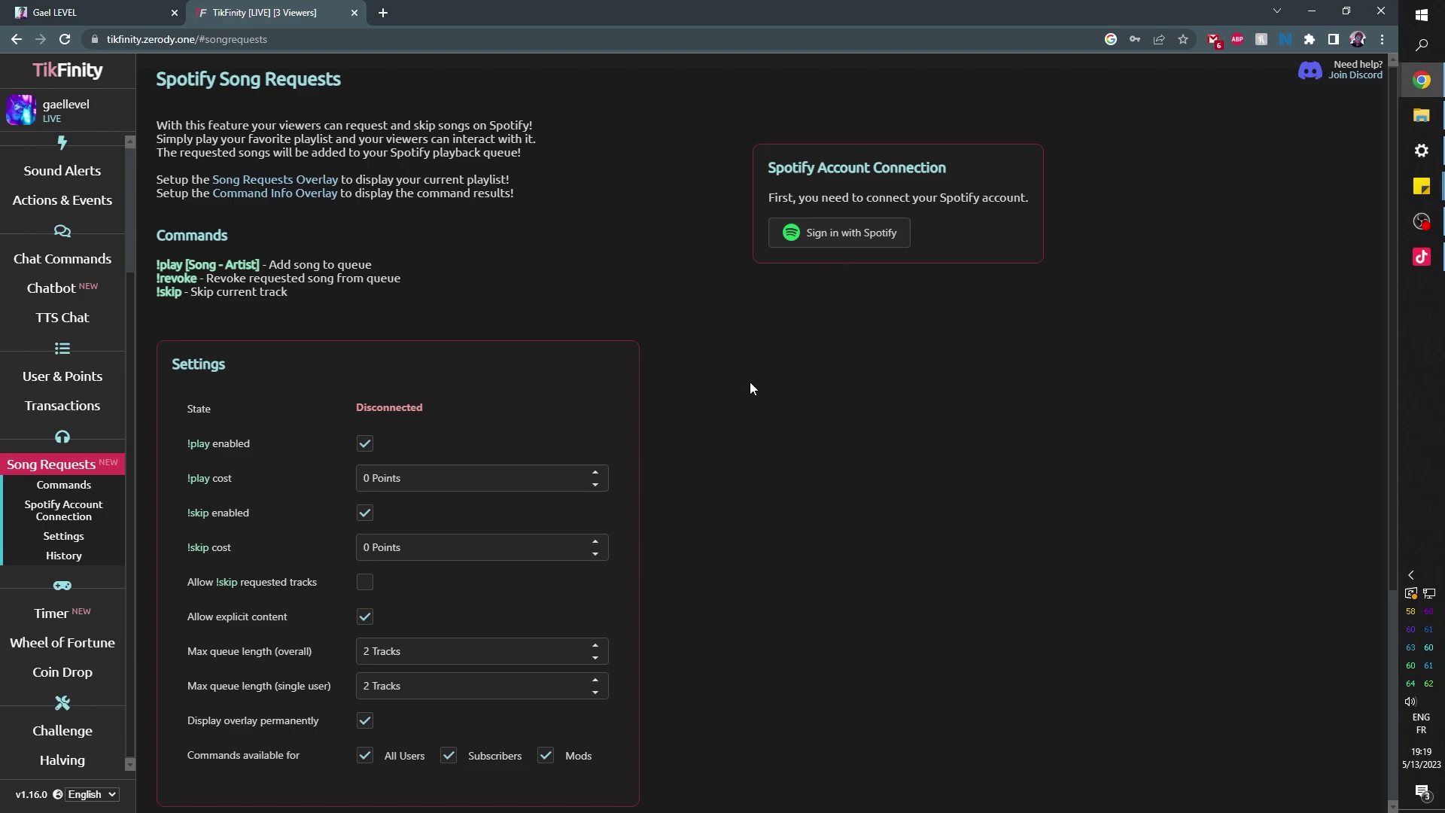
{"action": "scroll", "coordinate": [750, 383], "scroll_direction": "down", "scroll_amount": 1}
{"action": "scroll", "coordinate": [746, 388], "scroll_direction": "down", "scroll_amount": 3}
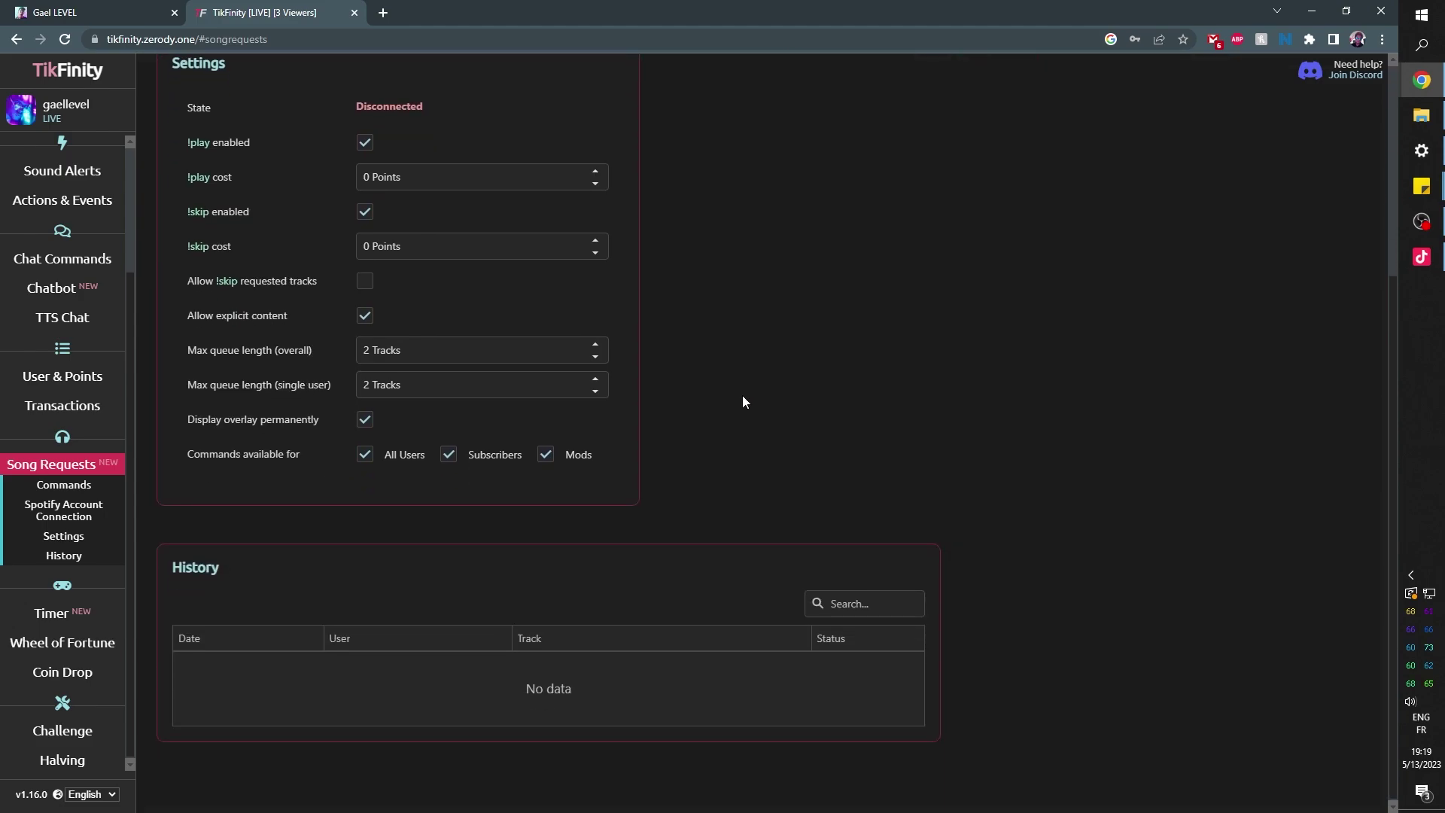
{"action": "scroll", "coordinate": [741, 404], "scroll_direction": "up", "scroll_amount": 2}
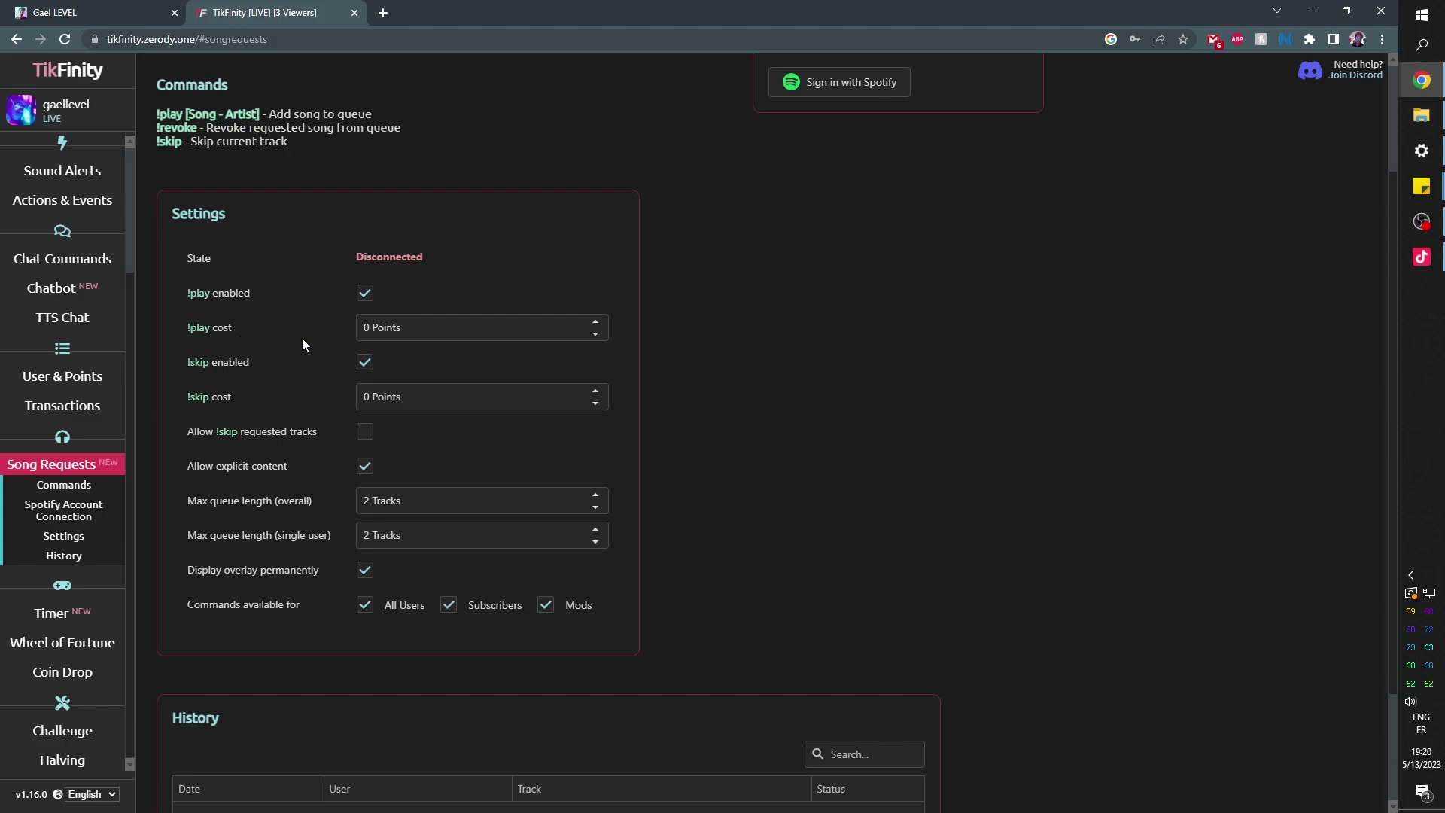
{"action": "scroll", "coordinate": [62, 242], "scroll_direction": "up", "scroll_amount": 2}
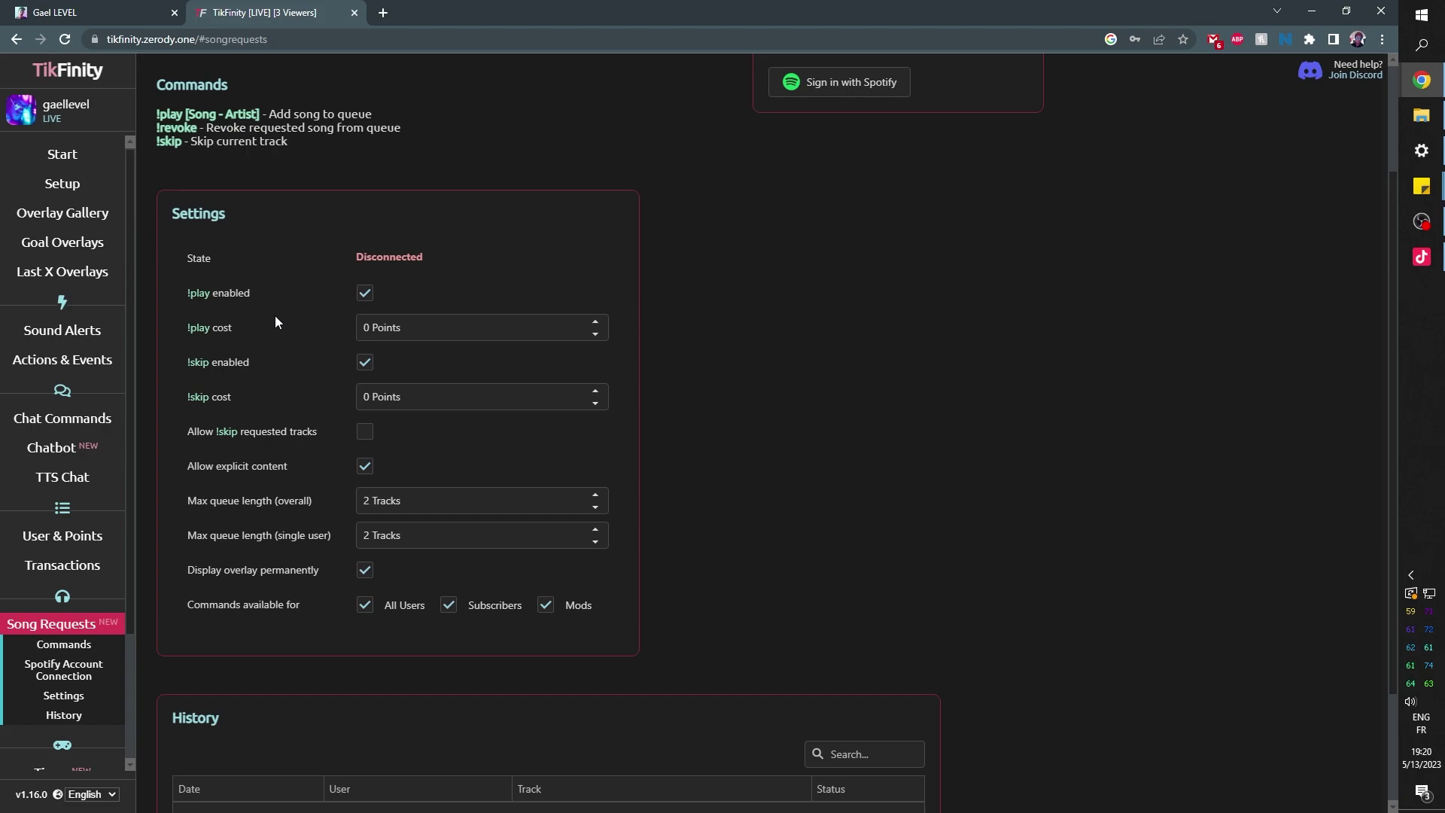
{"action": "scroll", "coordinate": [275, 317], "scroll_direction": "up", "scroll_amount": 2}
{"action": "scroll", "coordinate": [256, 331], "scroll_direction": "down", "scroll_amount": 4}
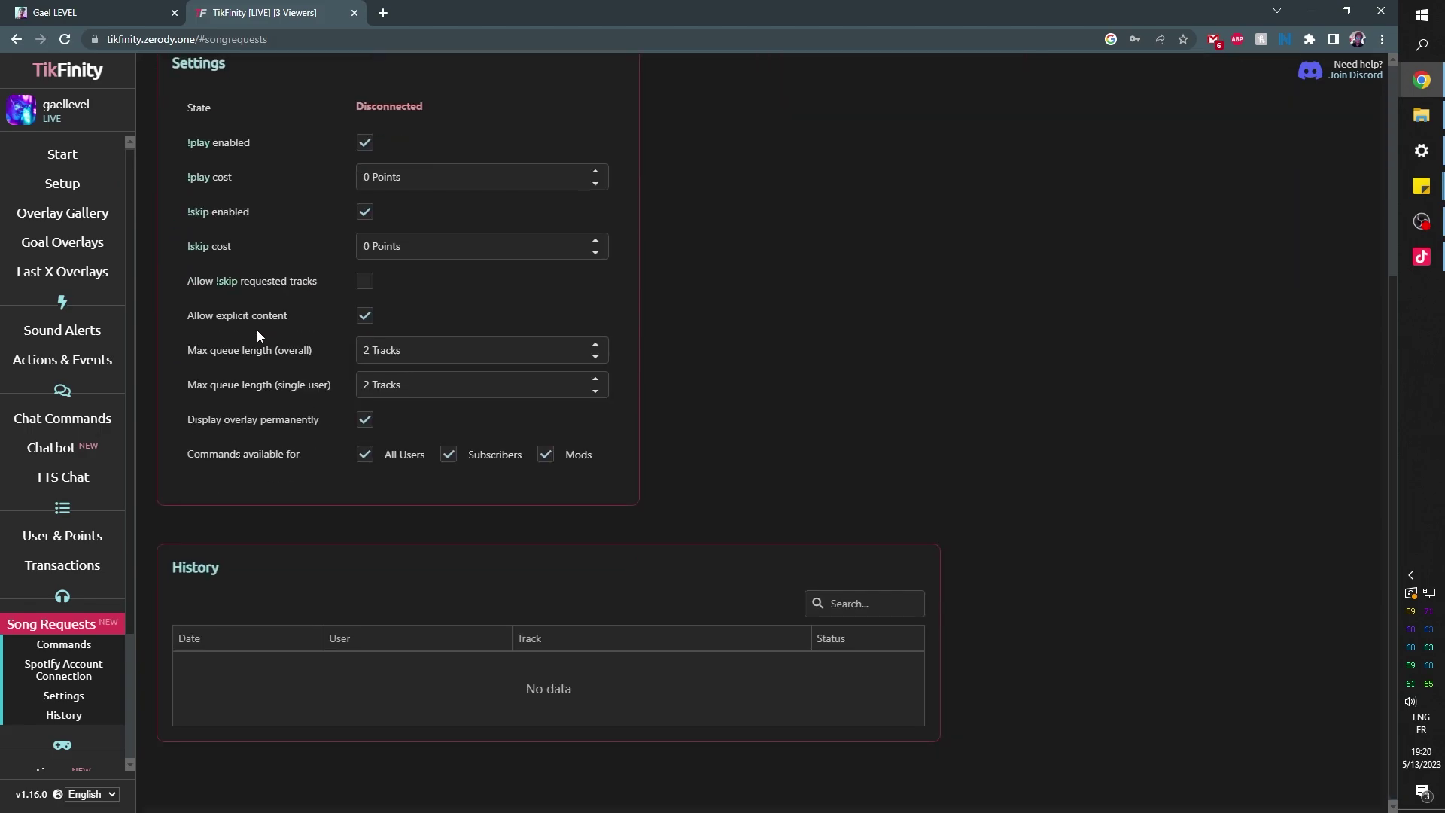
- Play a TTS test phrase, switch the voice language to English (United States), and replay it
{"action": "left_click", "coordinate": [62, 476]}
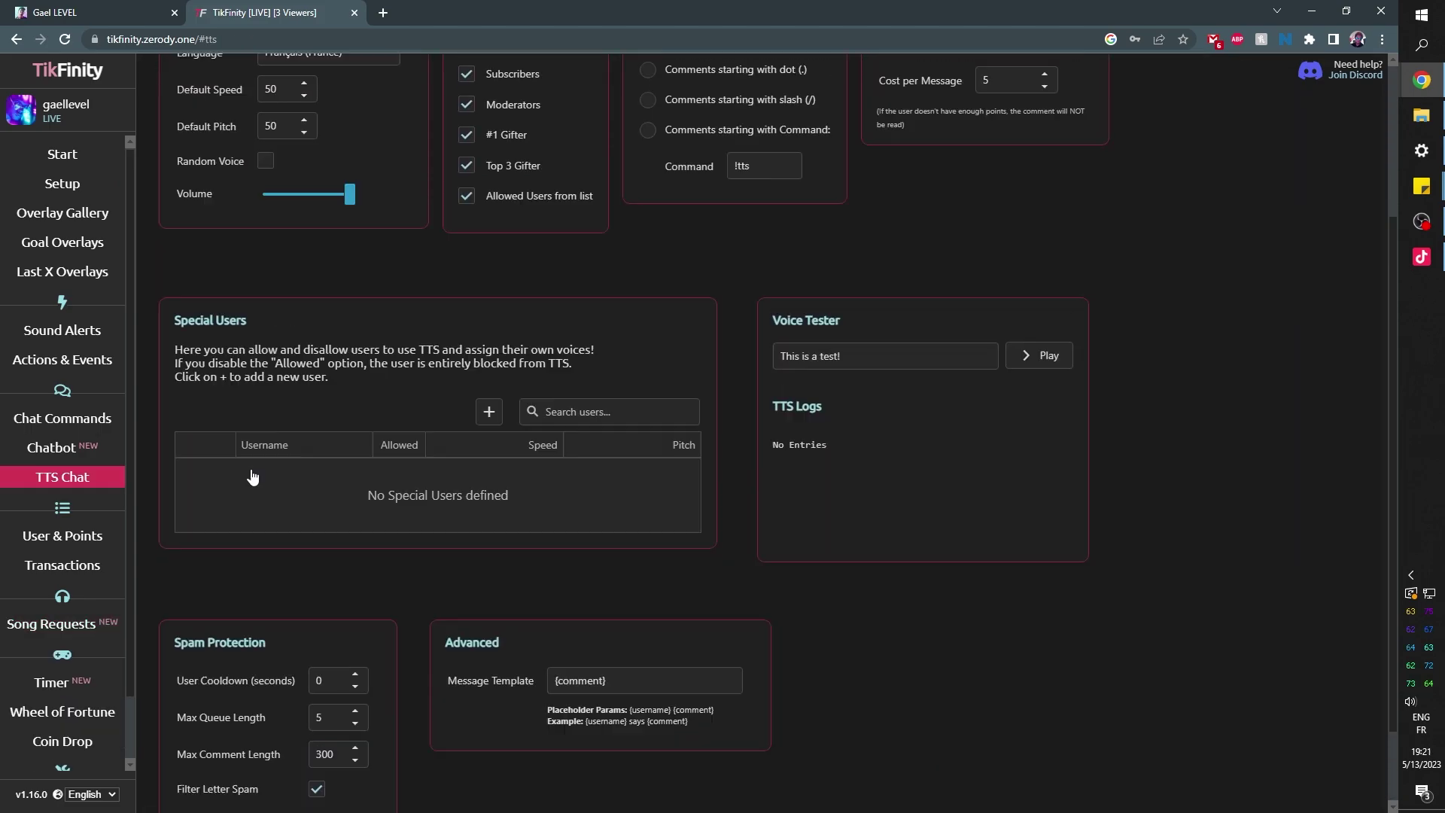
{"action": "scroll", "coordinate": [1060, 267], "scroll_direction": "down", "scroll_amount": 2}
{"action": "left_click", "coordinate": [1050, 273]}
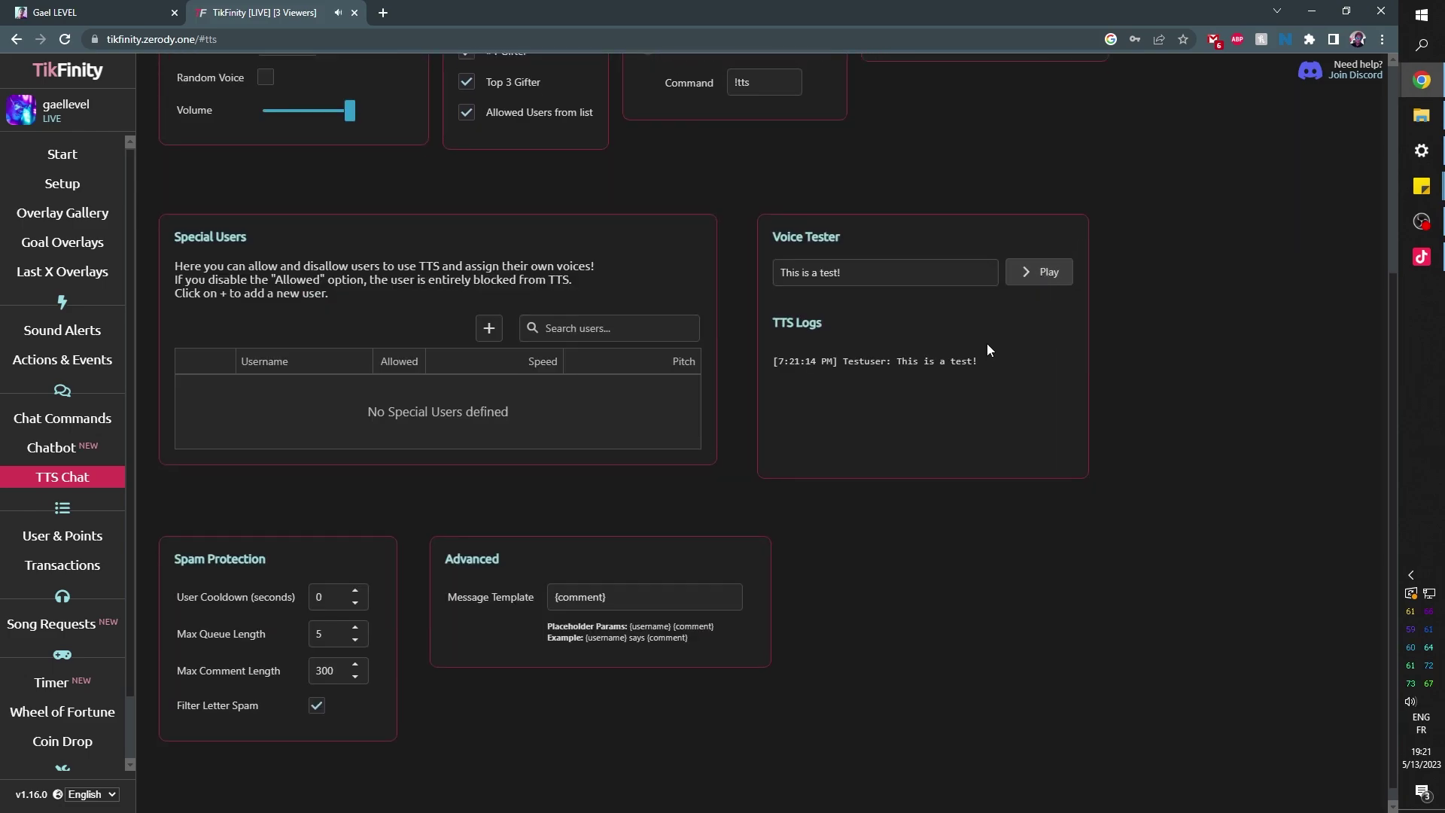
{"action": "scroll", "coordinate": [737, 386], "scroll_direction": "up", "scroll_amount": 4}
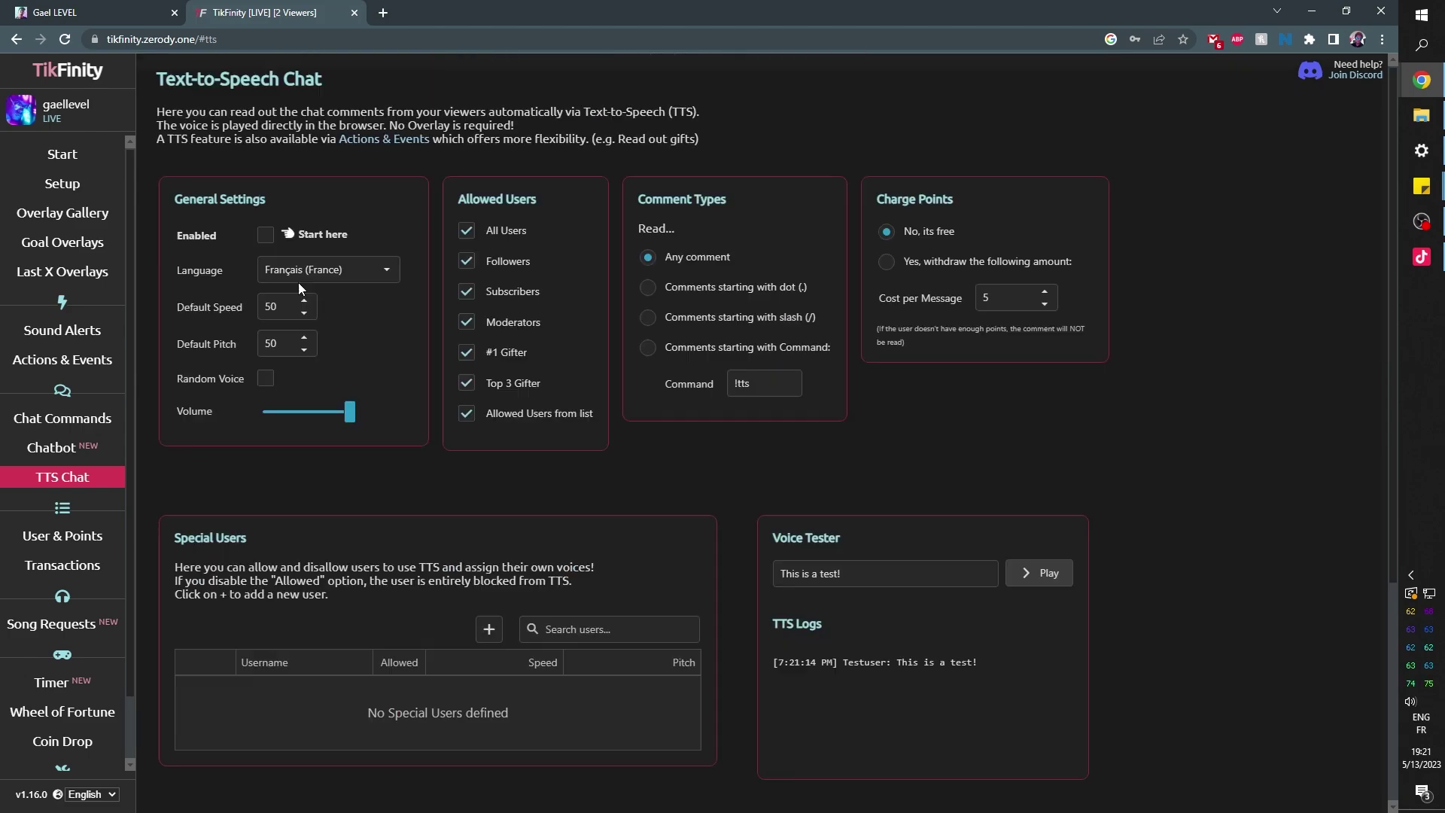
{"action": "left_click", "coordinate": [380, 271]}
{"action": "scroll", "coordinate": [328, 316], "scroll_direction": "down", "scroll_amount": 3}
{"action": "scroll", "coordinate": [325, 361], "scroll_direction": "down", "scroll_amount": 3}
{"action": "scroll", "coordinate": [324, 422], "scroll_direction": "down", "scroll_amount": 4}
{"action": "scroll", "coordinate": [322, 440], "scroll_direction": "up", "scroll_amount": 11}
{"action": "scroll", "coordinate": [322, 441], "scroll_direction": "up", "scroll_amount": 2}
{"action": "left_click", "coordinate": [319, 467]}
{"action": "left_click", "coordinate": [1044, 578]}
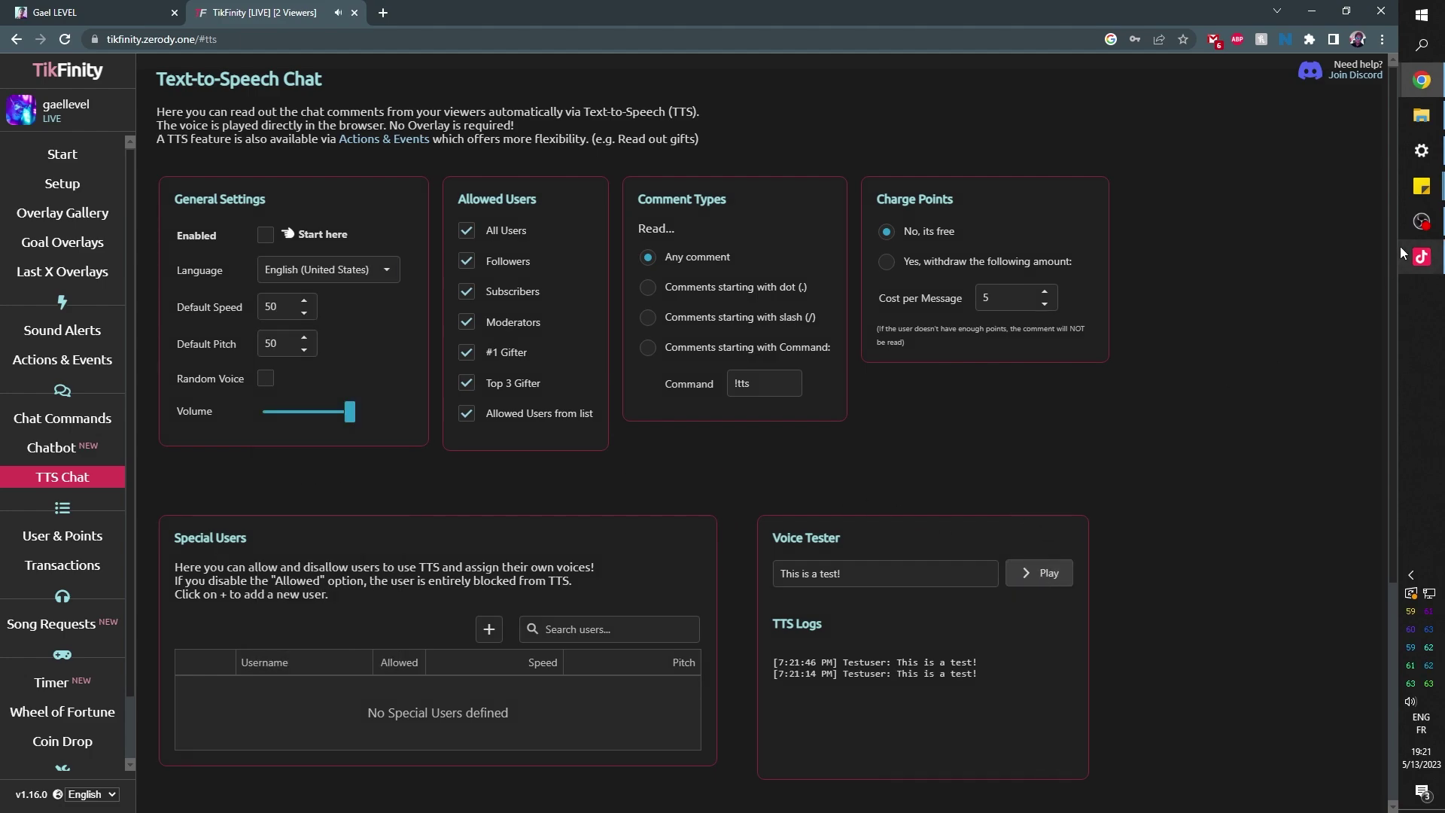
- Scroll the Overlay Gallery down to the Wheel of Fortune overlay
{"action": "scroll", "coordinate": [633, 463], "scroll_direction": "down", "scroll_amount": 2}
{"action": "scroll", "coordinate": [635, 462], "scroll_direction": "down", "scroll_amount": 2}
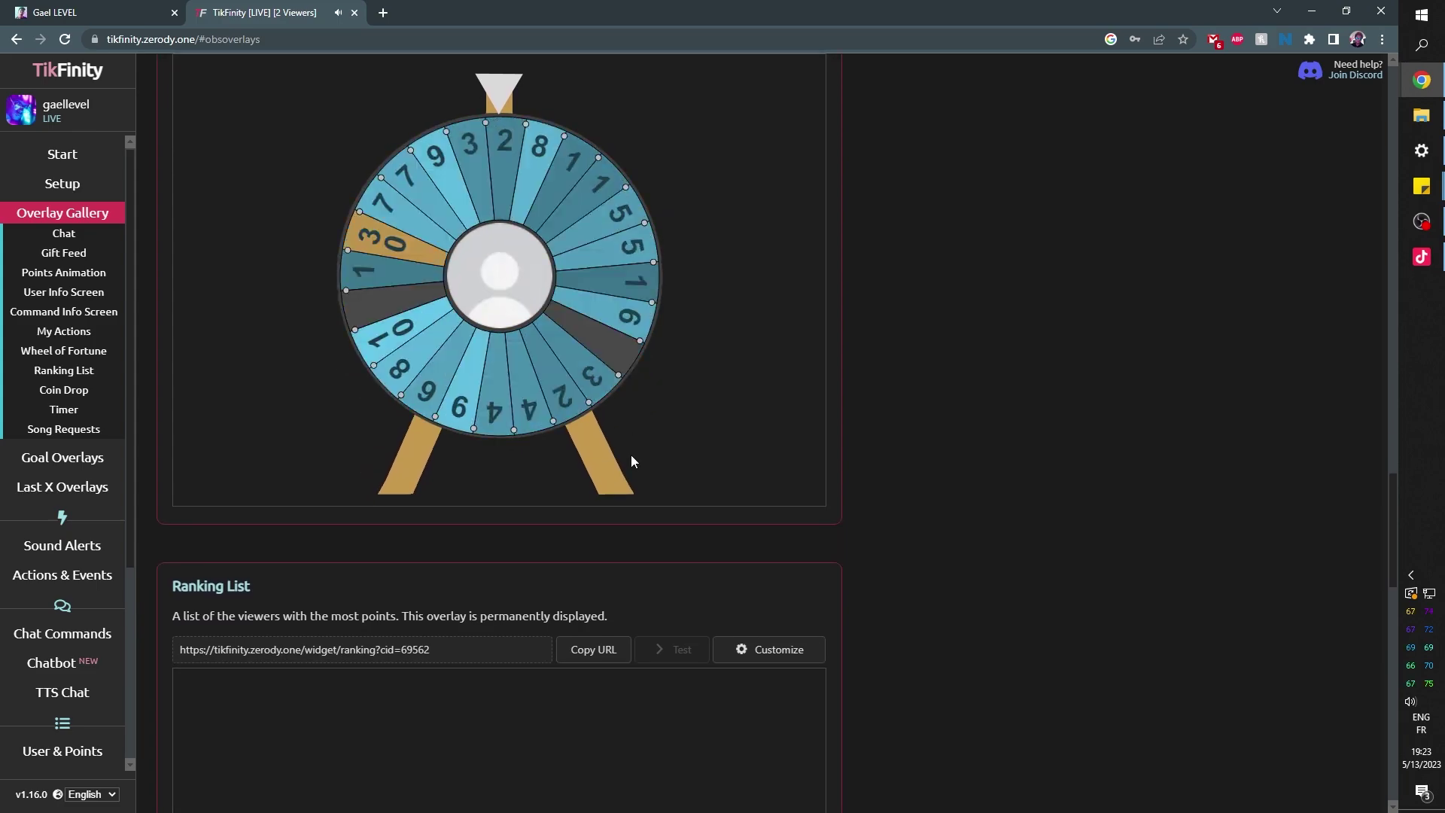
{"action": "scroll", "coordinate": [630, 460], "scroll_direction": "up", "scroll_amount": 3}
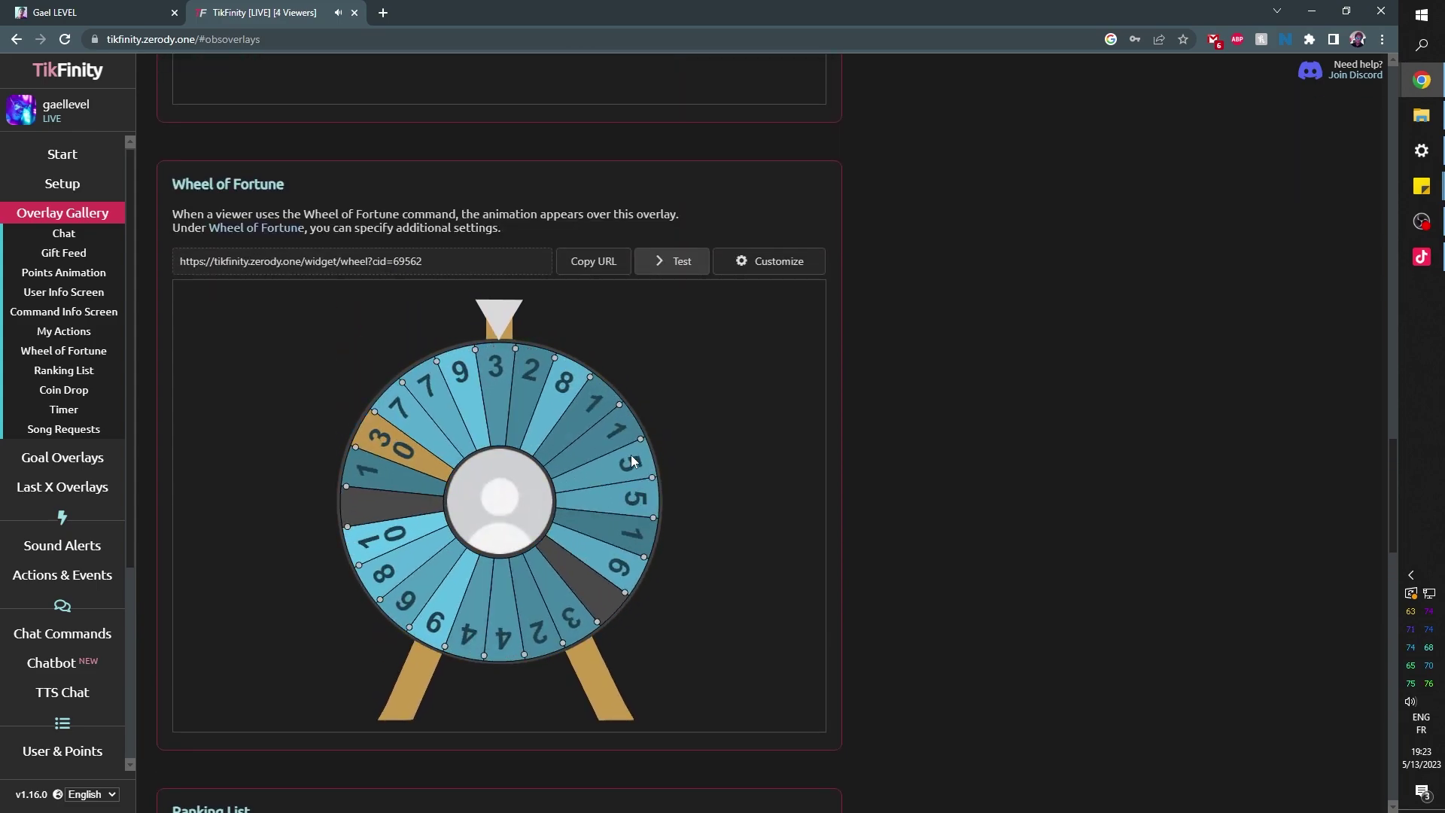
{"action": "scroll", "coordinate": [632, 461], "scroll_direction": "down", "scroll_amount": 1}
{"action": "scroll", "coordinate": [631, 460], "scroll_direction": "down", "scroll_amount": 1}
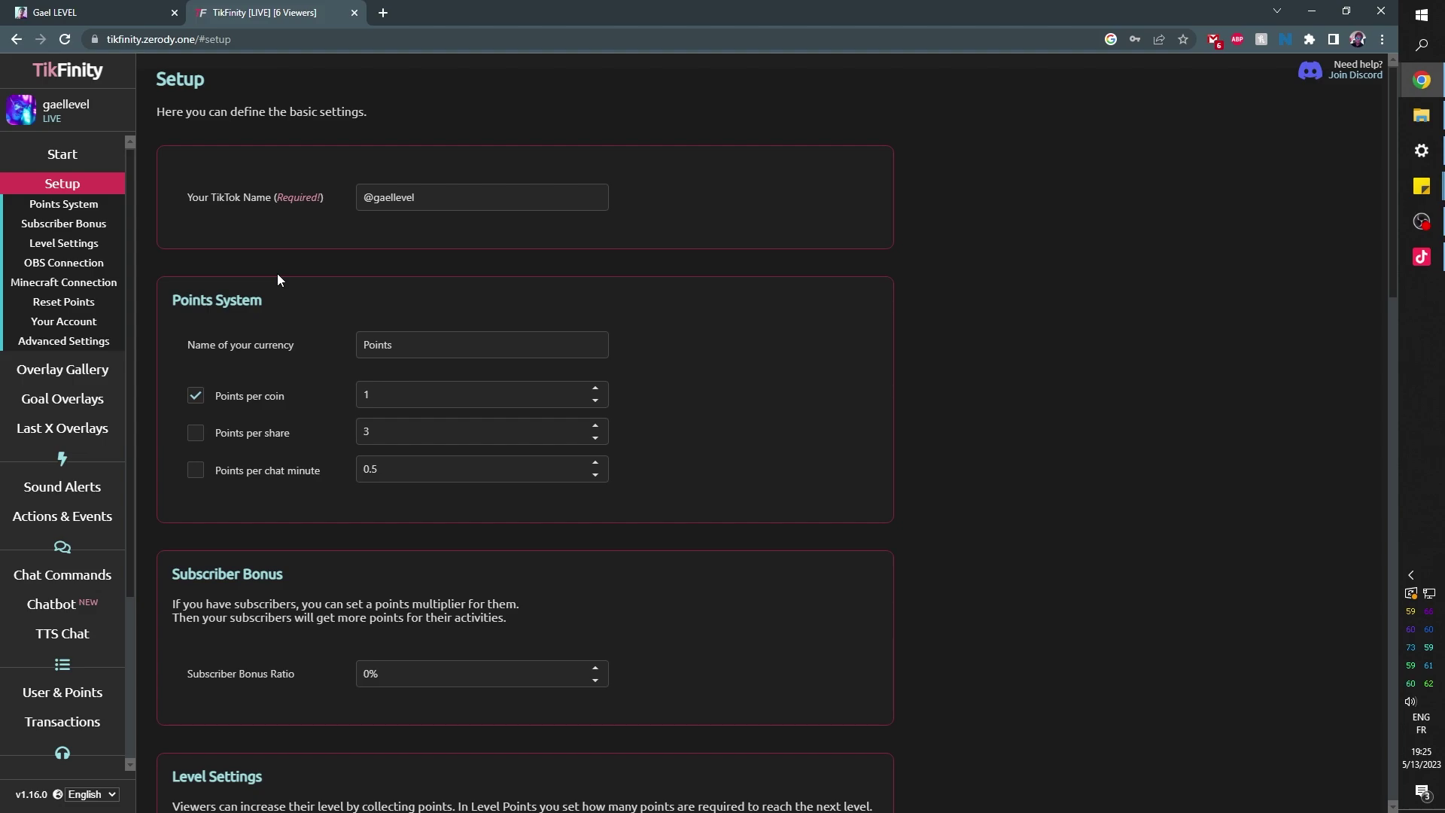
- Review the Setup points system's currency name 'Points' and Points per coin fields
{"action": "left_click_drag", "start_coordinate": [410, 345], "coordinate": [340, 348]}
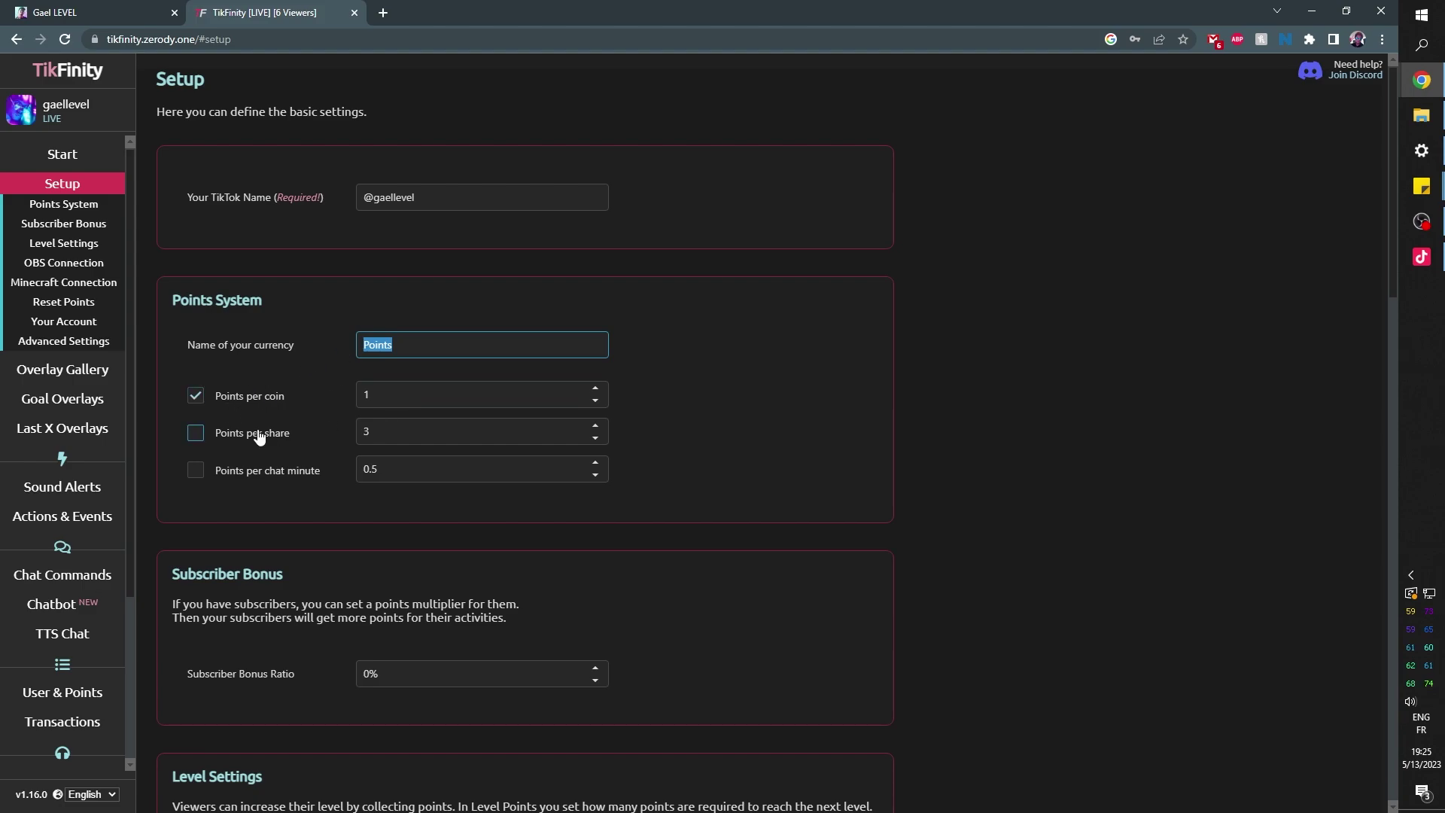
{"action": "key", "text": "Tab"}
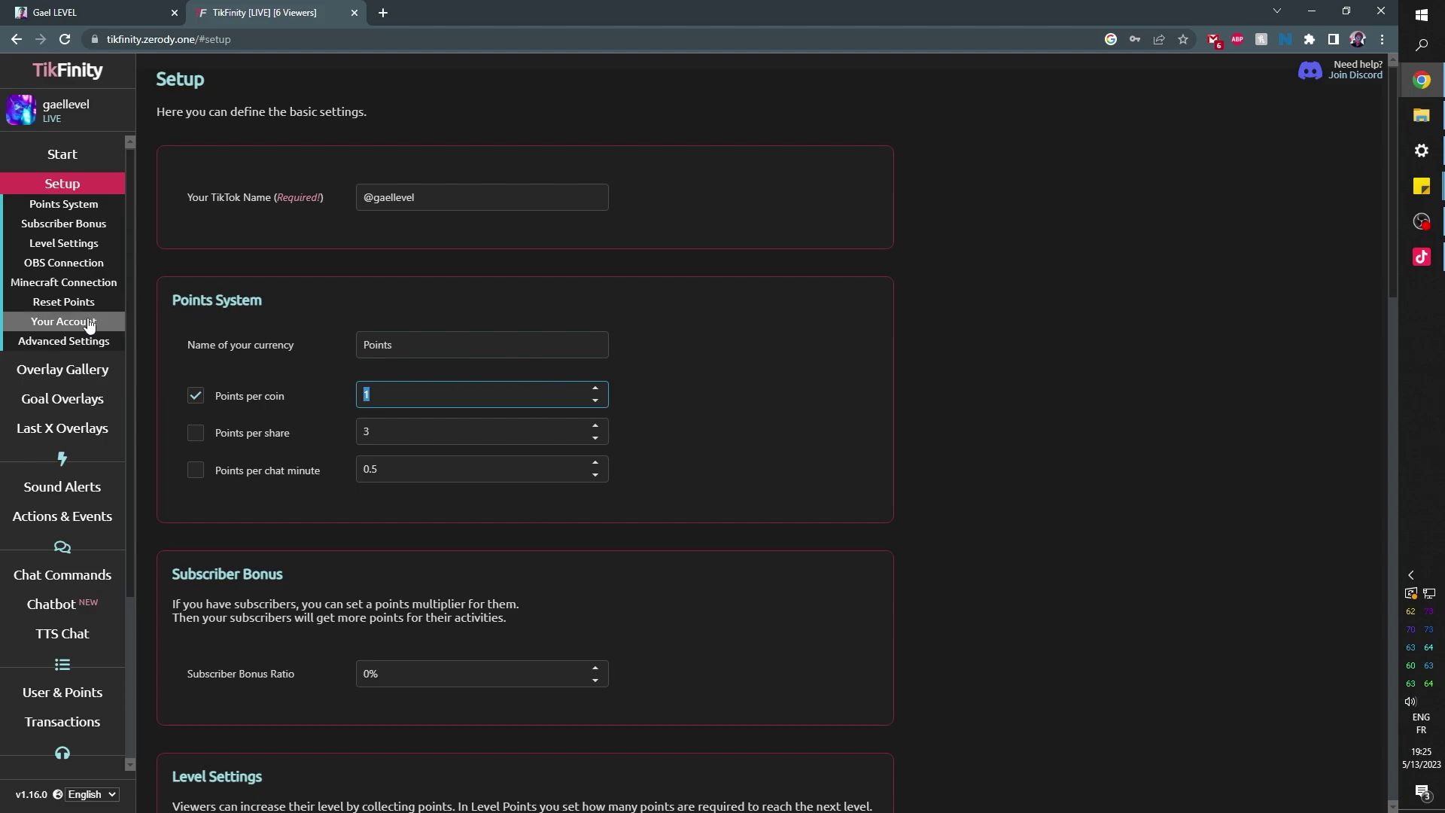
{"action": "scroll", "coordinate": [87, 413], "scroll_direction": "down", "scroll_amount": 3}
{"action": "scroll", "coordinate": [87, 531], "scroll_direction": "down", "scroll_amount": 4}
{"action": "scroll", "coordinate": [66, 571], "scroll_direction": "up", "scroll_amount": 3}
{"action": "scroll", "coordinate": [181, 547], "scroll_direction": "up", "scroll_amount": 4}
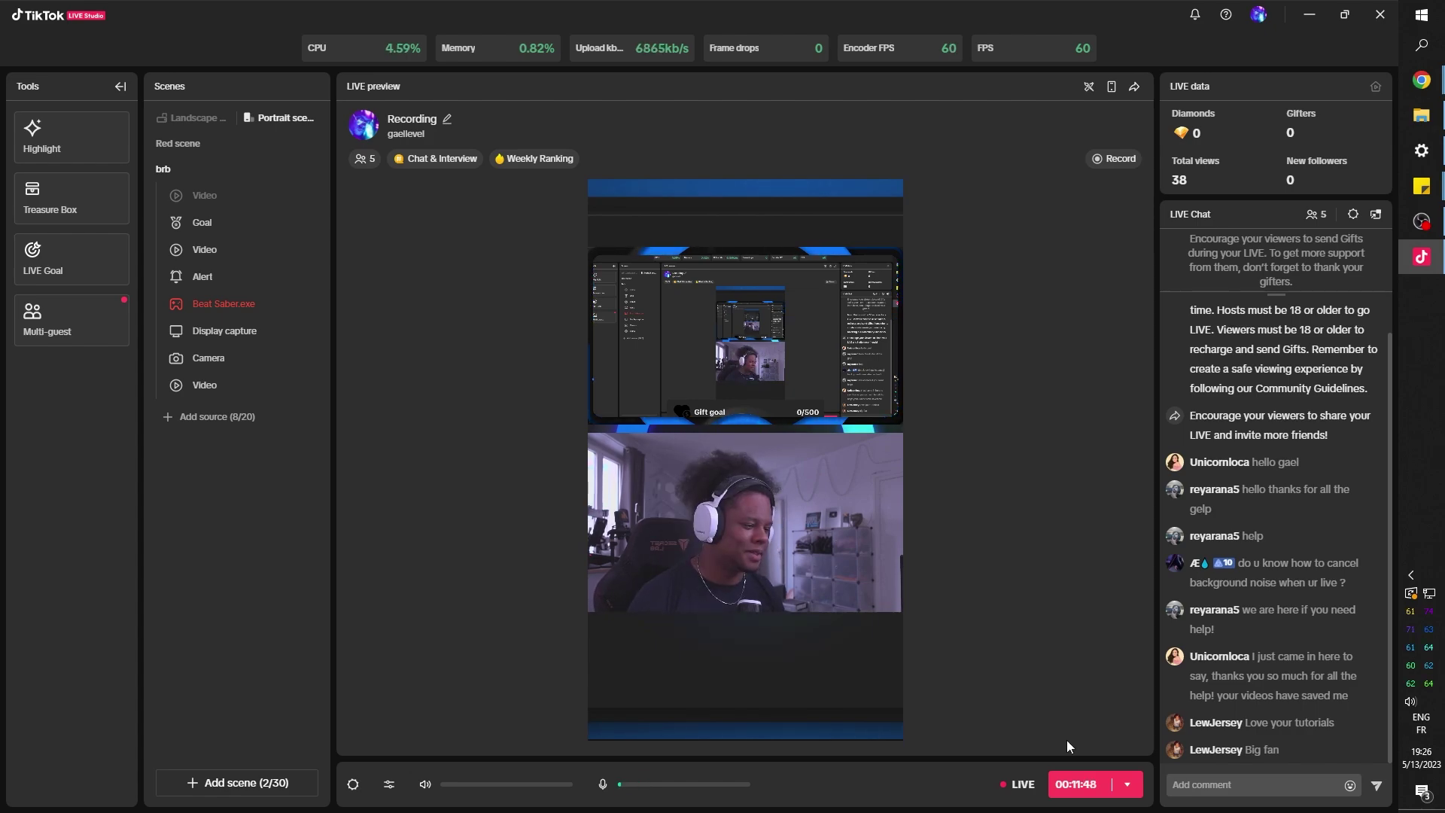
- End the LIVE stream from the timer button's End LIVE option and confirm
{"action": "left_click", "coordinate": [1064, 783]}
{"action": "left_click", "coordinate": [1015, 723]}
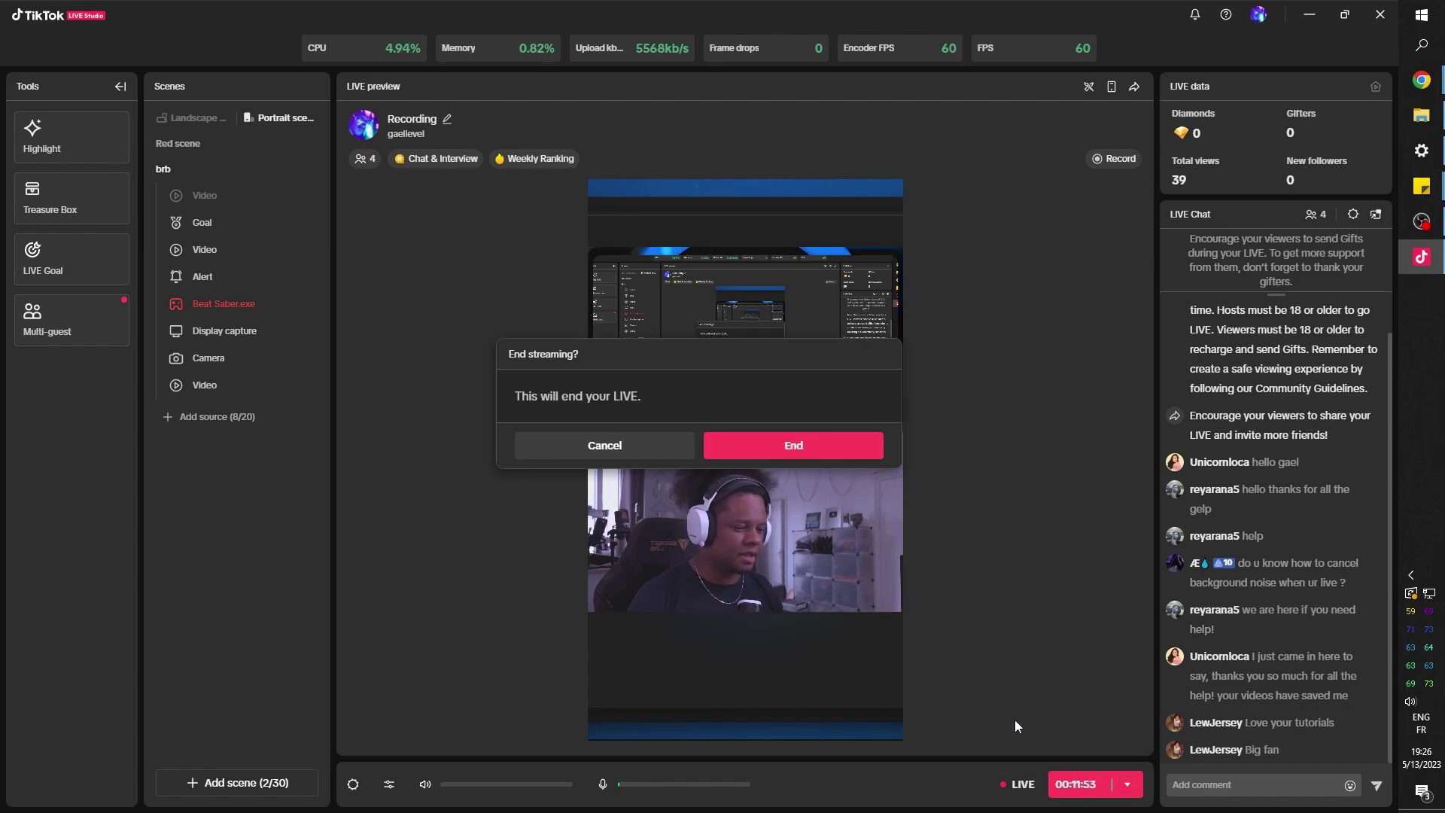
{"action": "left_click", "coordinate": [783, 466]}
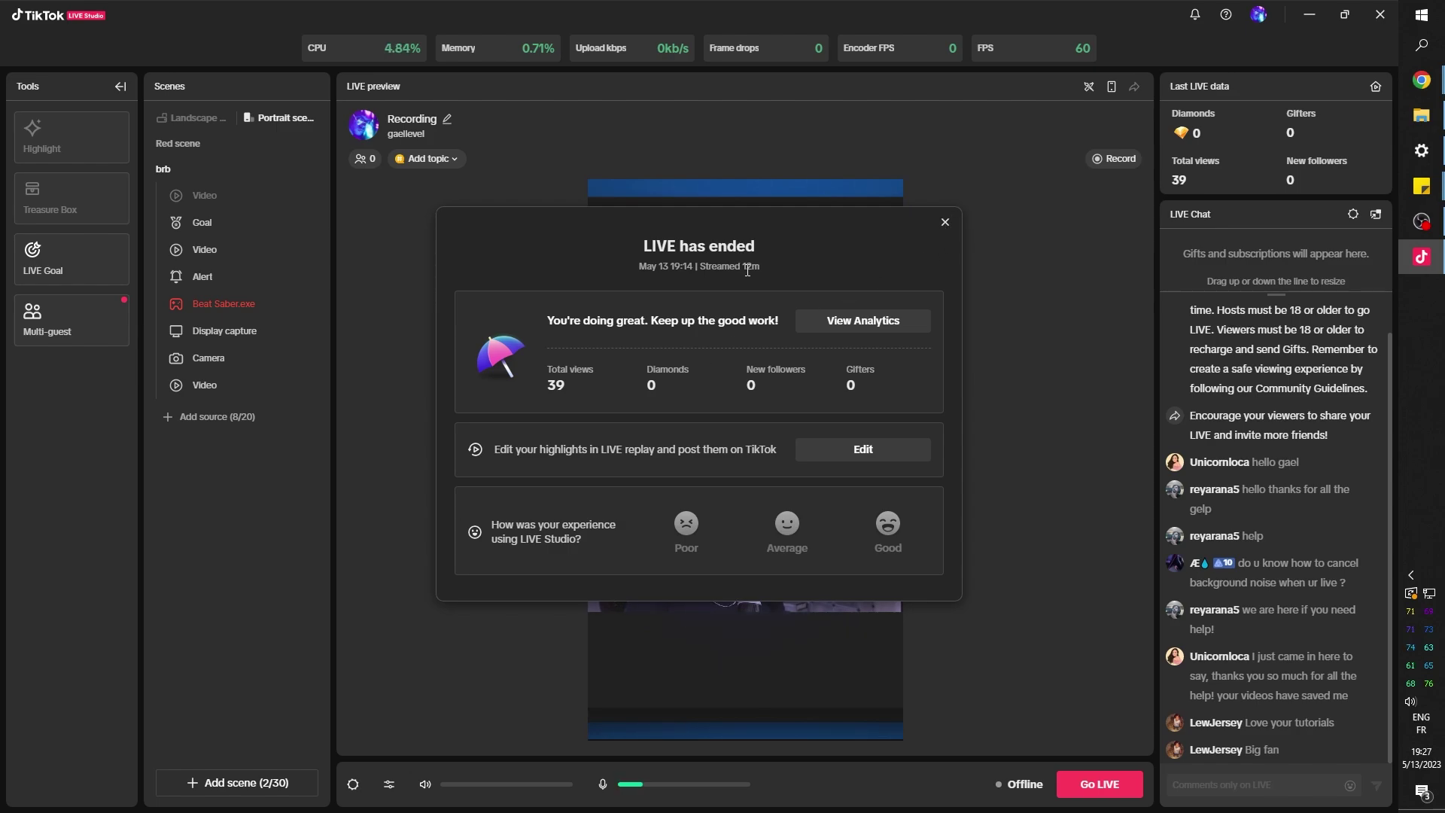
- Close the 'LIVE has ended' summary with Esc
{"action": "key", "text": "Escape"}
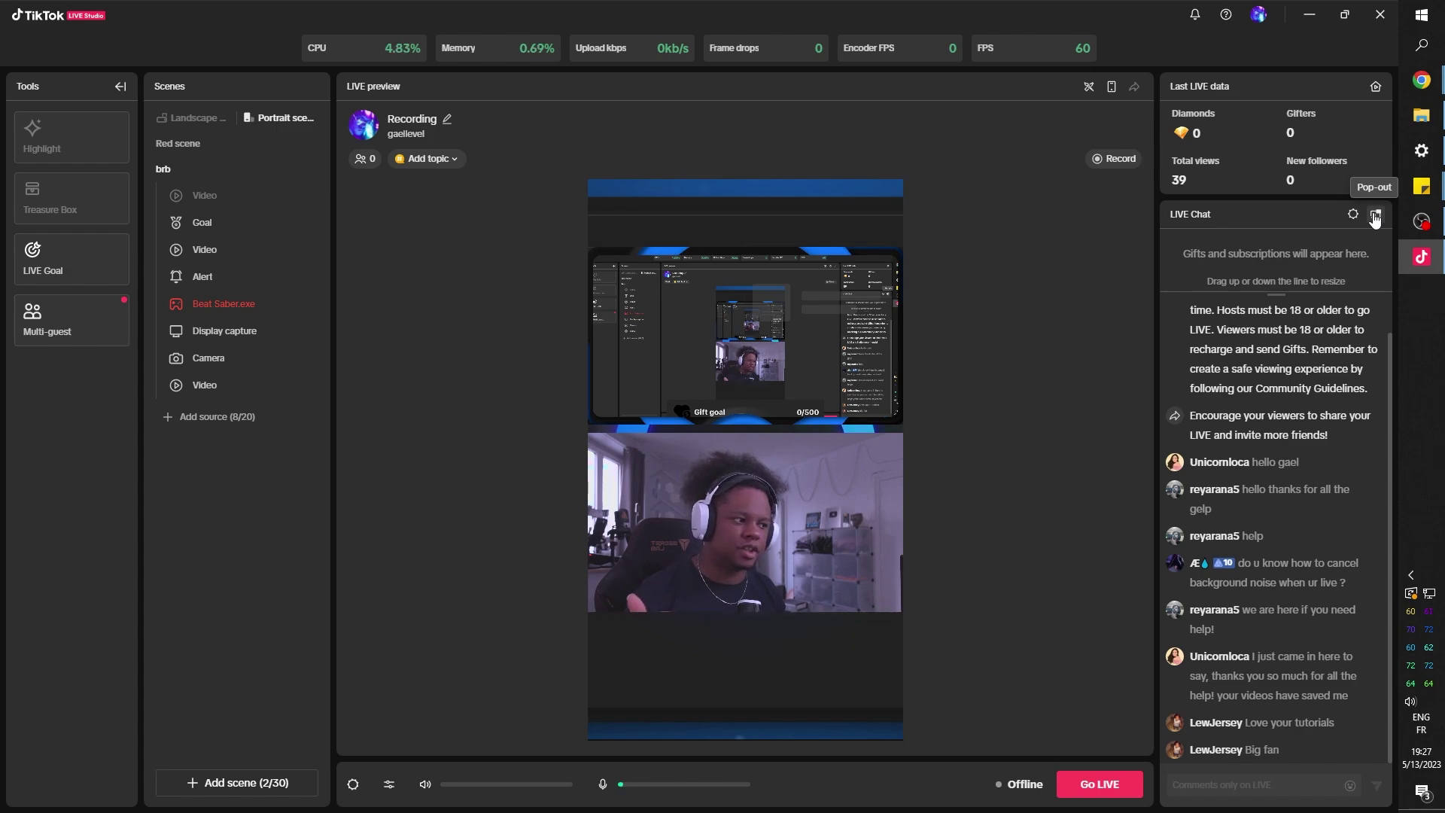
- Pop the LIVE Chat into a floating window and drag it to the screen's right side
{"action": "left_click", "coordinate": [1375, 217]}
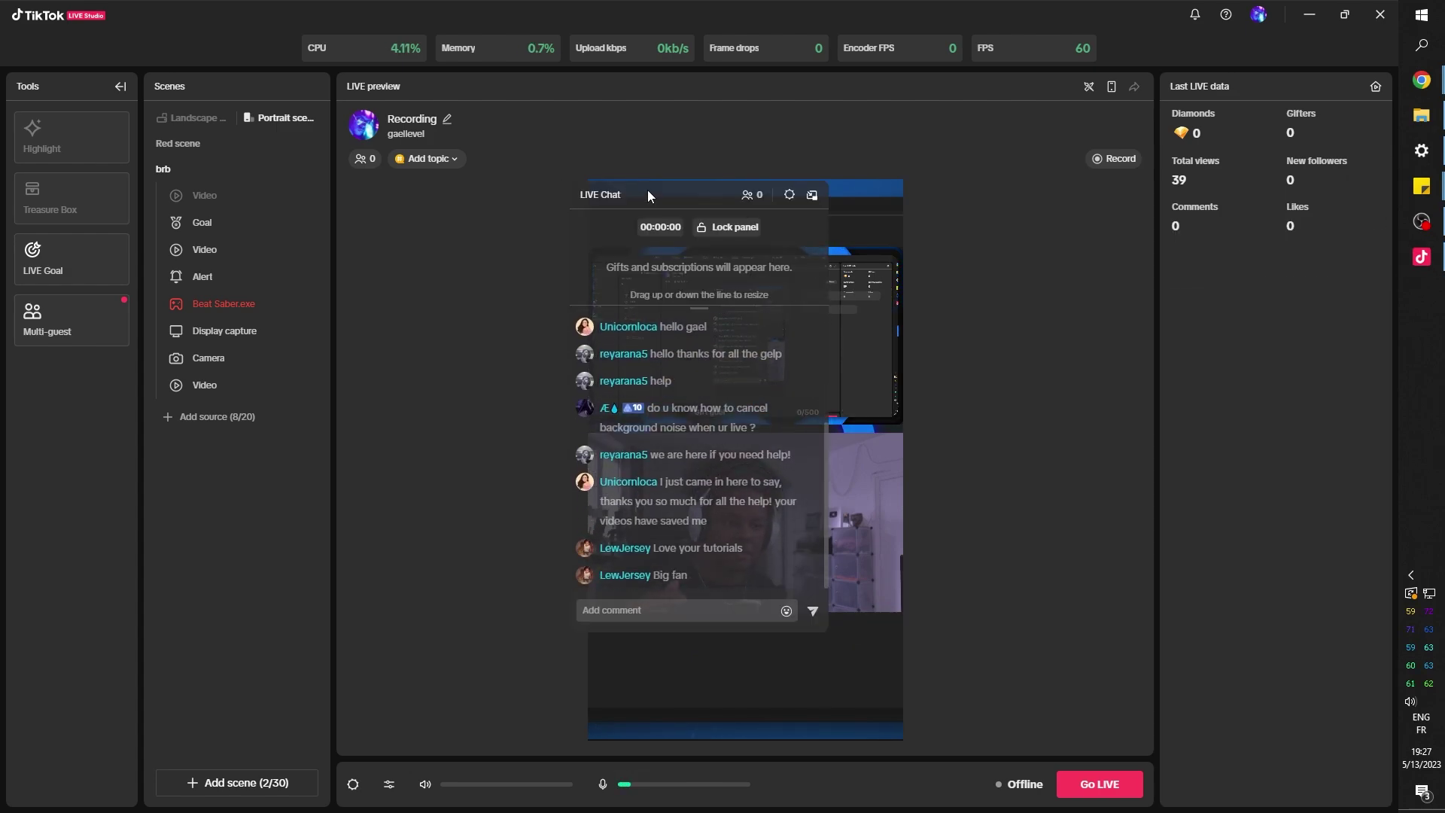
{"action": "mouse_move", "coordinate": [644, 200]}
{"action": "left_mouse_down"}
{"action": "mouse_move", "coordinate": [1138, 273]}
{"action": "mouse_move", "coordinate": [1143, 307]}
{"action": "left_mouse_up"}
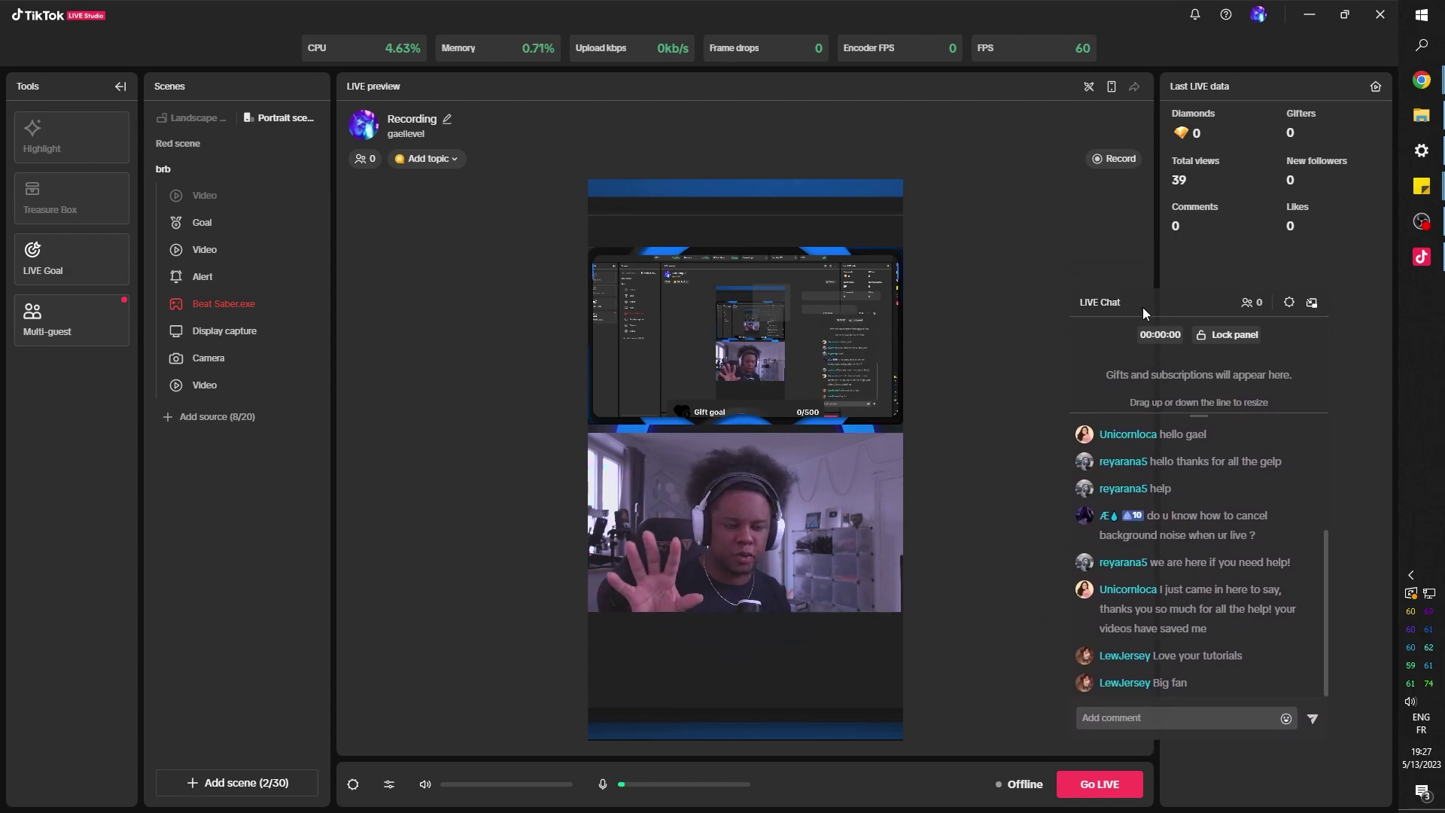